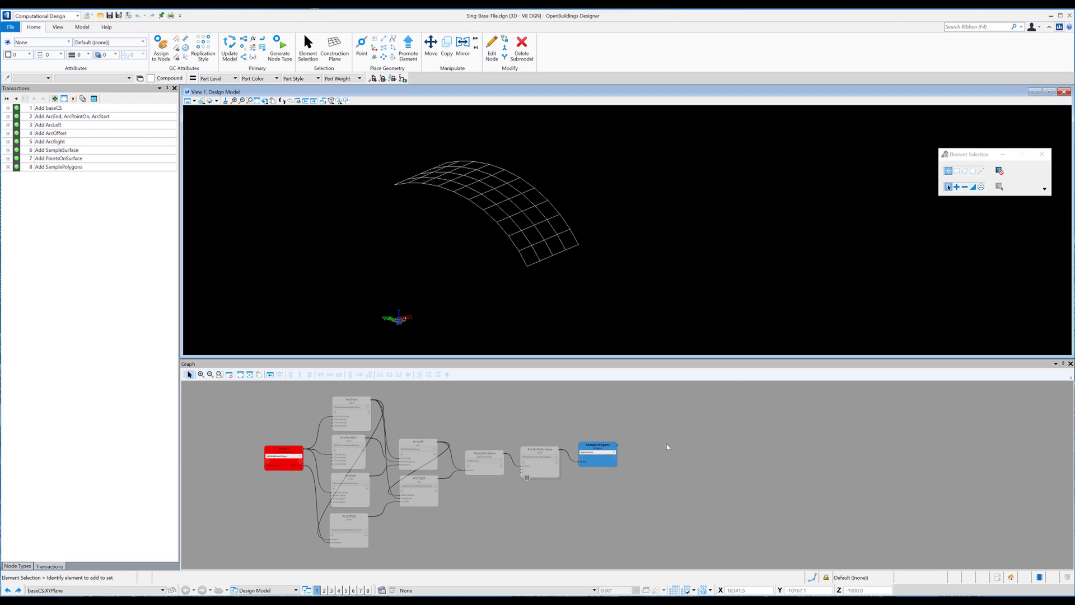
# Add a CoordinateSystem node to the graph and name it PanelCS
pyautogui.click(588, 461)
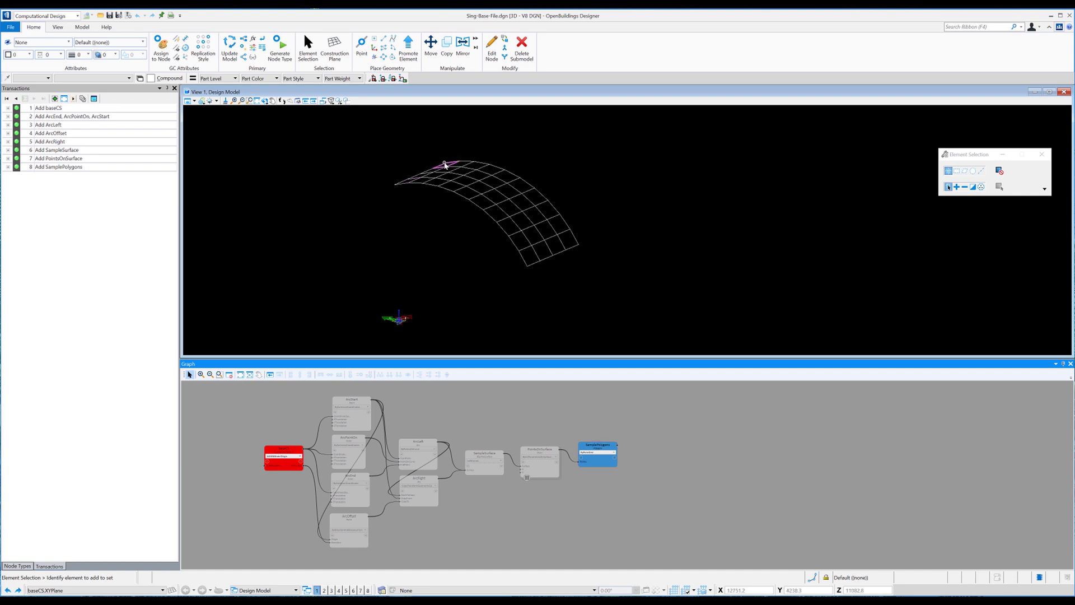
pyautogui.moveTo(668, 439); pyautogui.dragTo(502, 435, button='middle')
pyautogui.scroll(5, 501, 435)
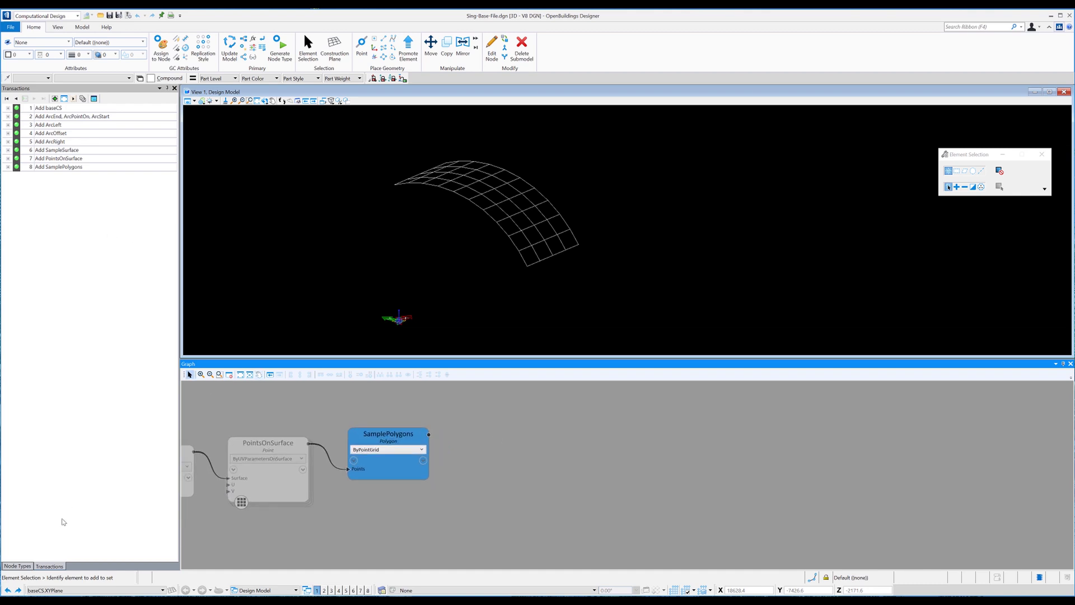
pyautogui.click(19, 566)
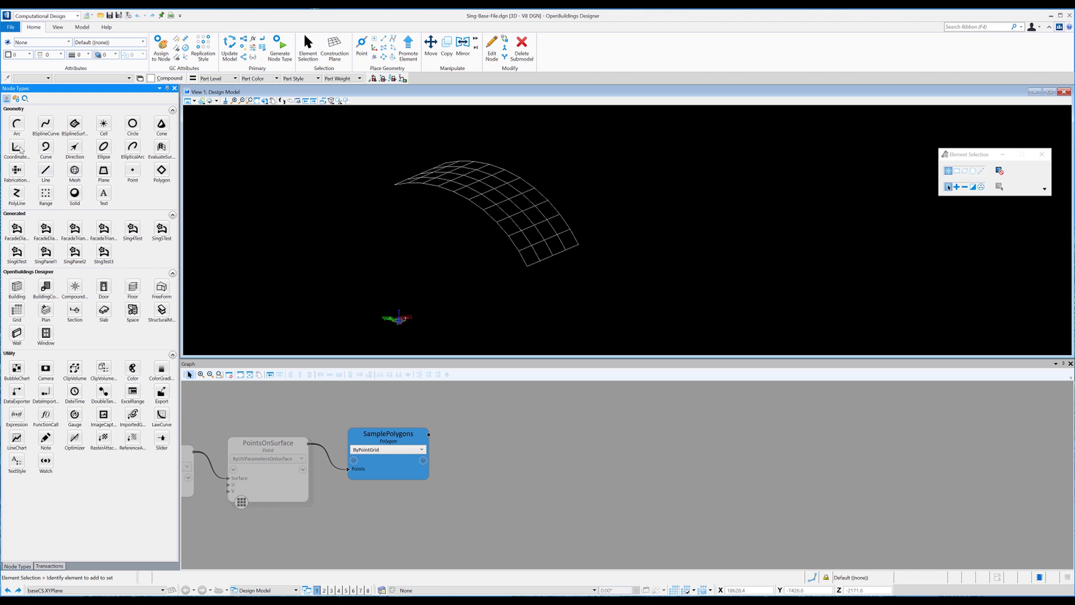
pyautogui.moveTo(16, 147); pyautogui.dragTo(530, 409)
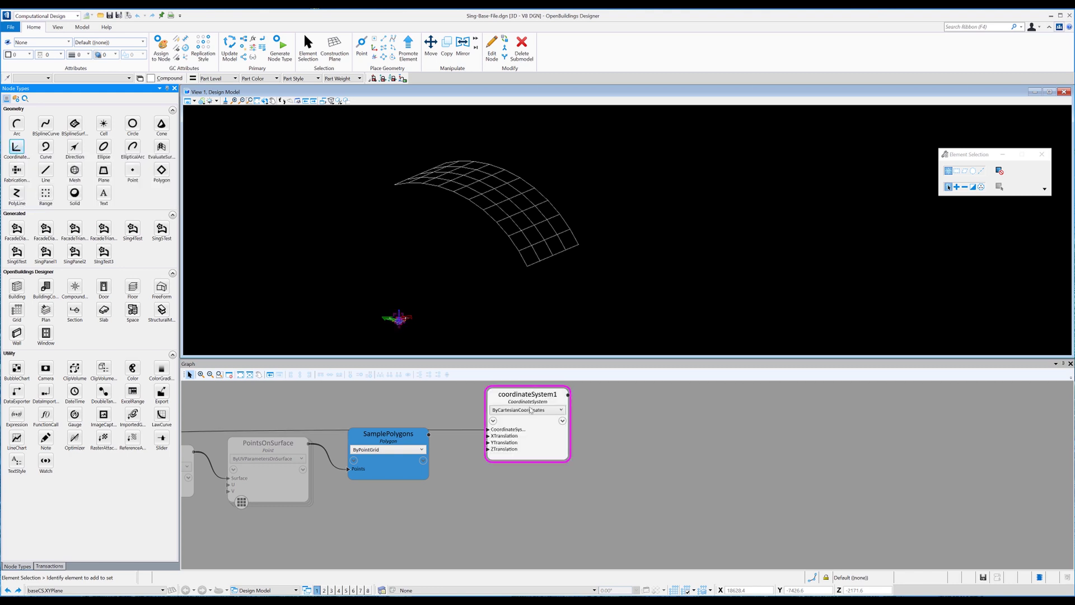
pyautogui.doubleClick(527, 395)
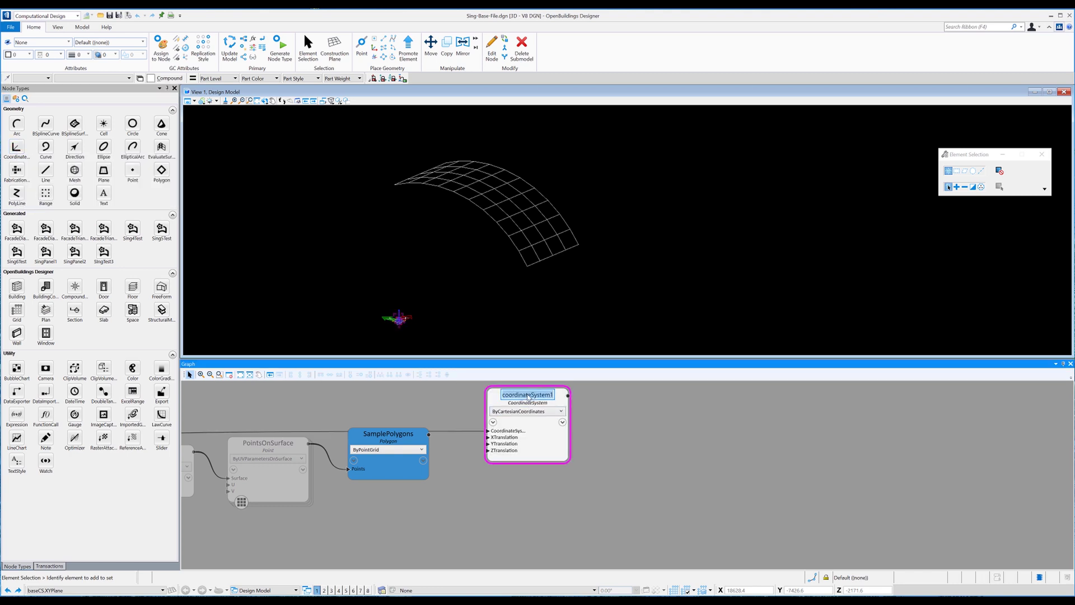
pyautogui.write('PanelCS')
pyautogui.press('Return')
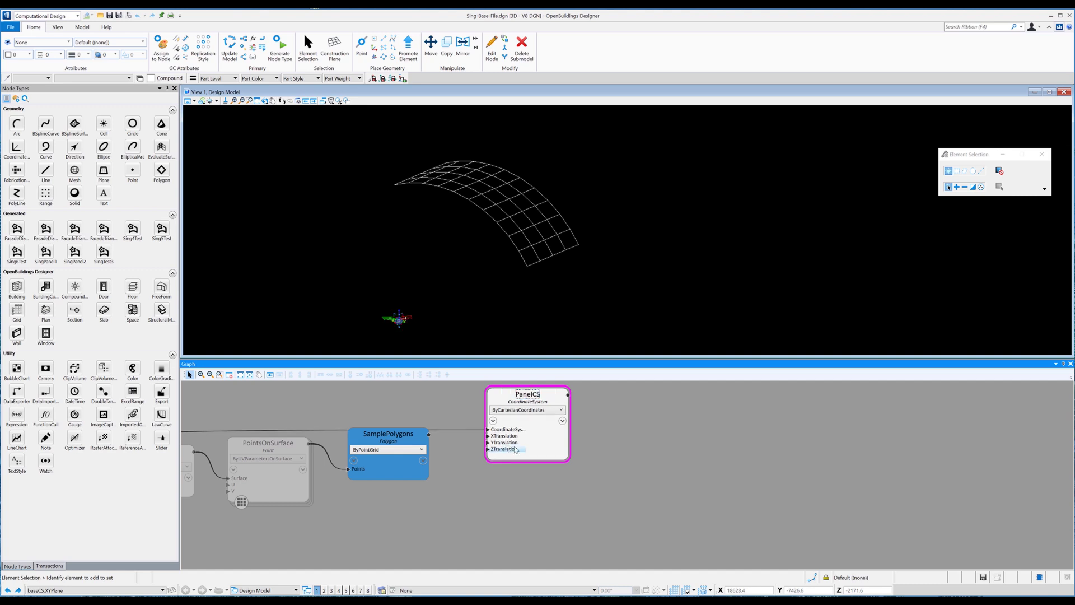
# Set PanelCS to FromNode with SamplePolygons as its GeometricNode
pyautogui.click(522, 411)
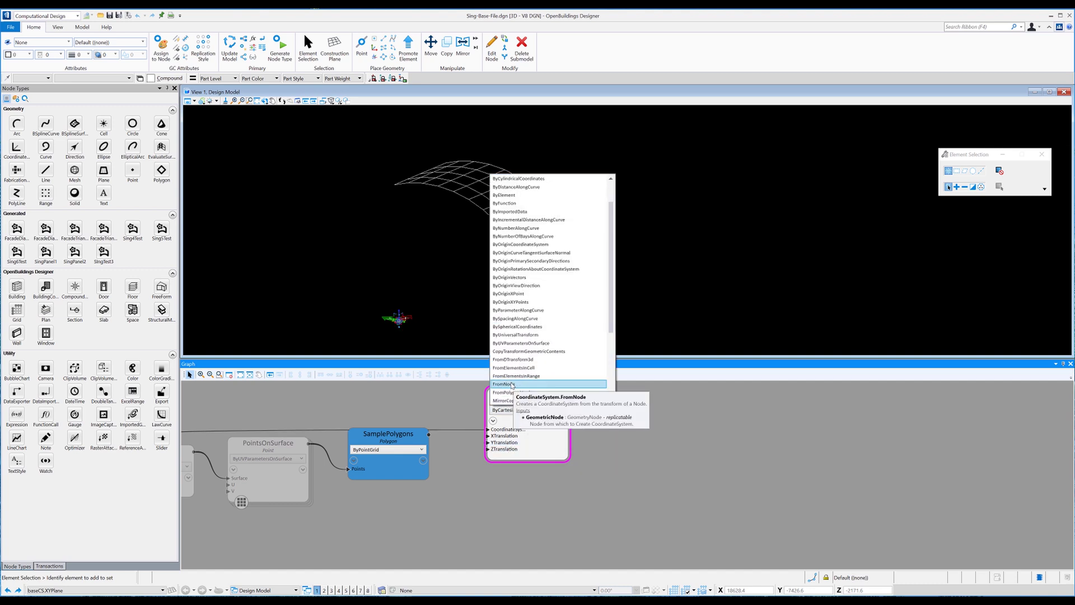
pyautogui.click(505, 384)
pyautogui.click(488, 429)
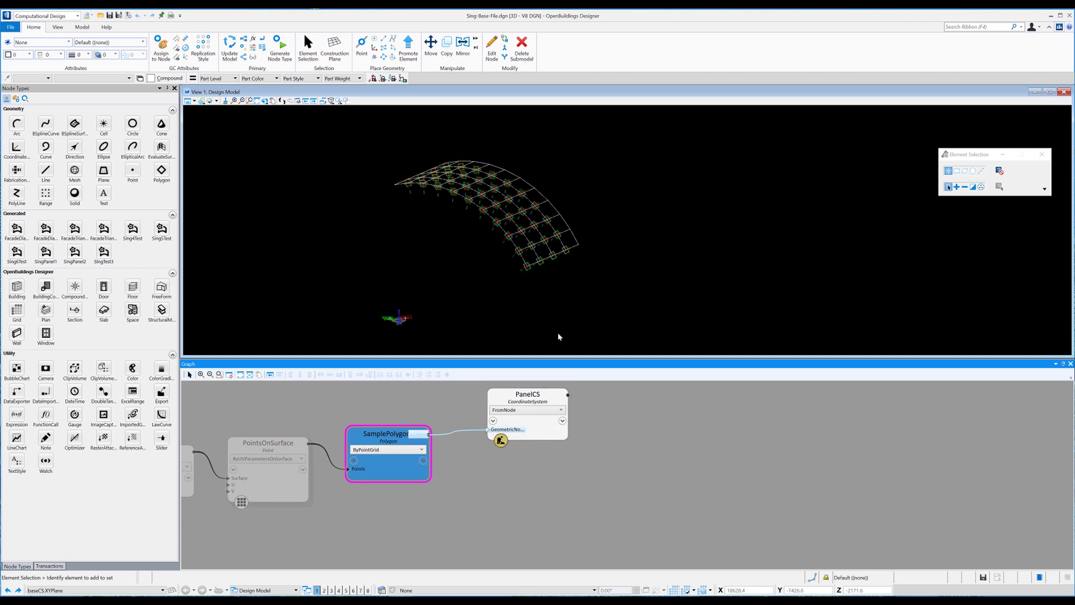
pyautogui.scroll(3, 482, 221)
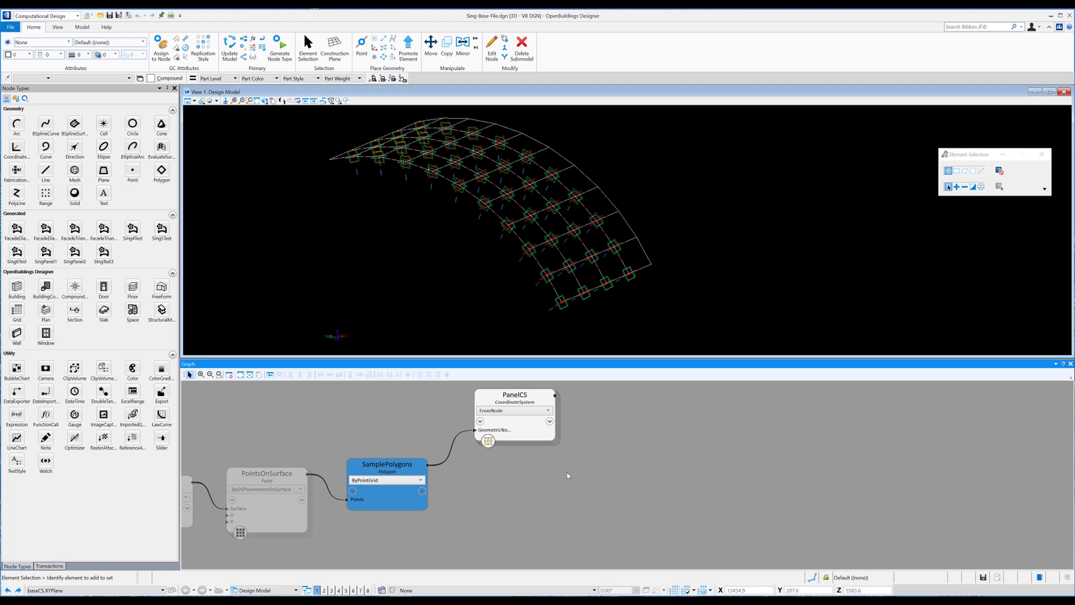
# Add a ReversePolygon node on SamplePolygons named SamplePolygonsReverse
pyautogui.click(162, 170)
pyautogui.click(504, 463)
pyautogui.click(515, 480)
pyautogui.click(515, 388)
pyautogui.click(428, 465)
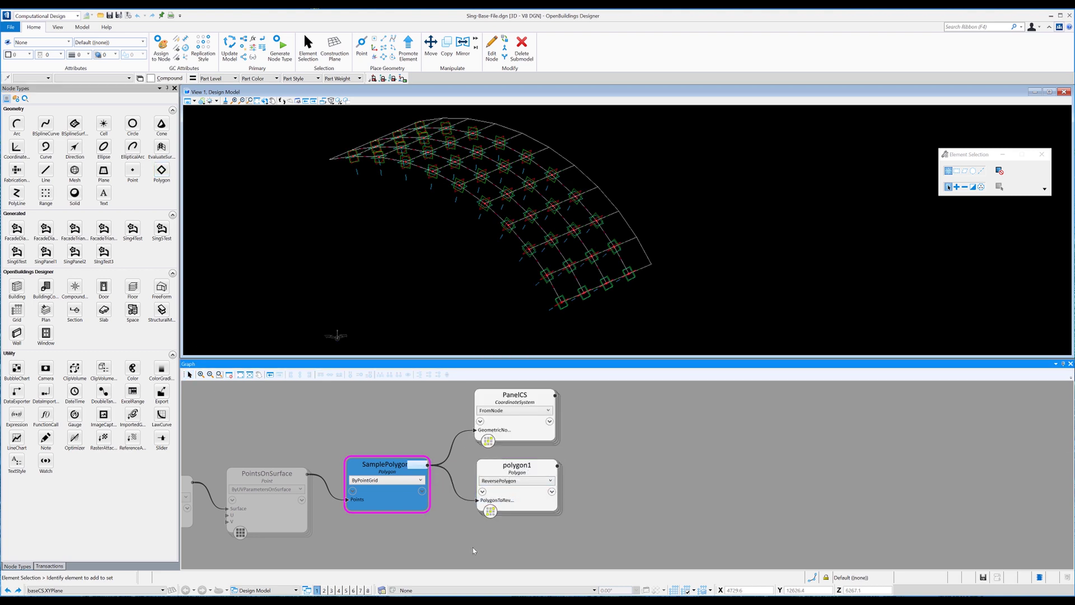
pyautogui.doubleClick(517, 466)
pyautogui.write('SamplePolygon')
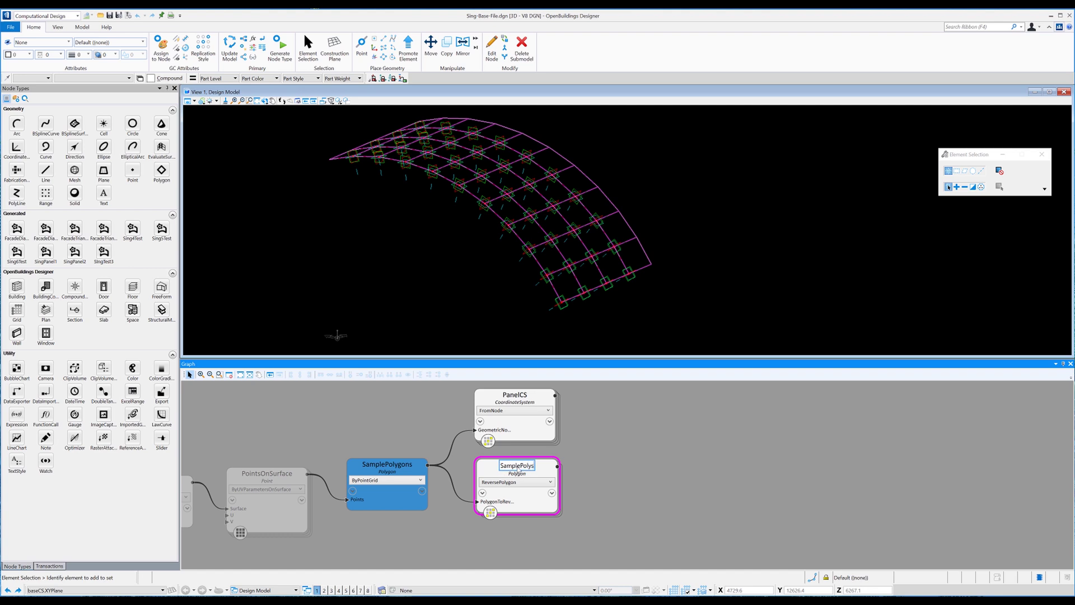
pyautogui.write('sReverse')
pyautogui.press('Return')
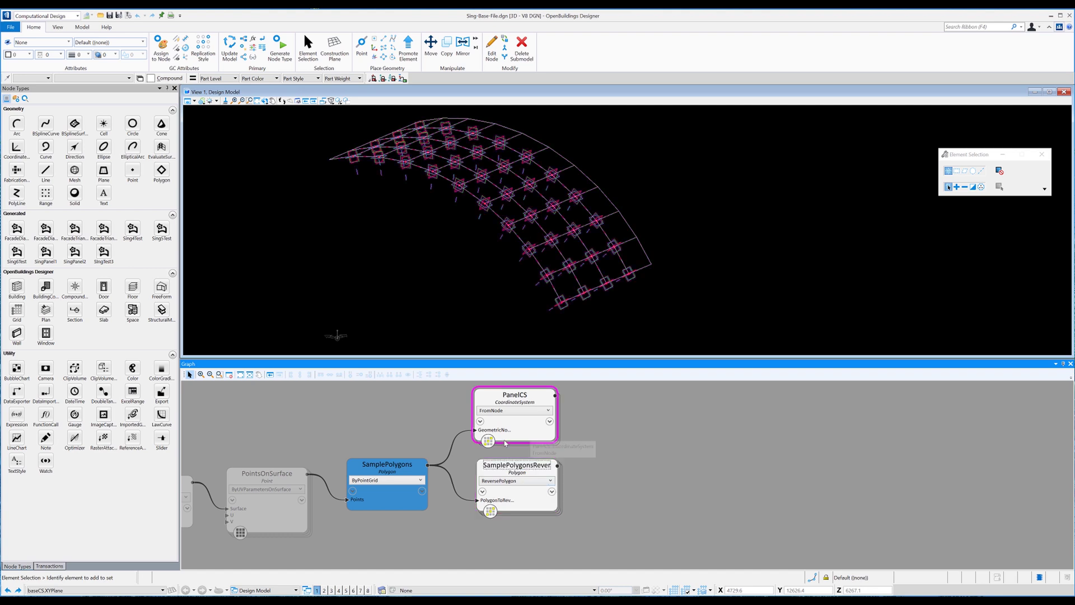
# Change PanelCS's GeometricNode input to SamplePolygonsReverse
pyautogui.moveTo(506, 431)
pyautogui.write('Reverse')
pyautogui.press('Return')
pyautogui.moveTo(602, 475)
pyautogui.mouseDown(button='middle')
pyautogui.moveTo(584, 487)
pyautogui.moveTo(596, 458)
pyautogui.mouseUp(button='middle')
pyautogui.scroll(-1, 624, 470)
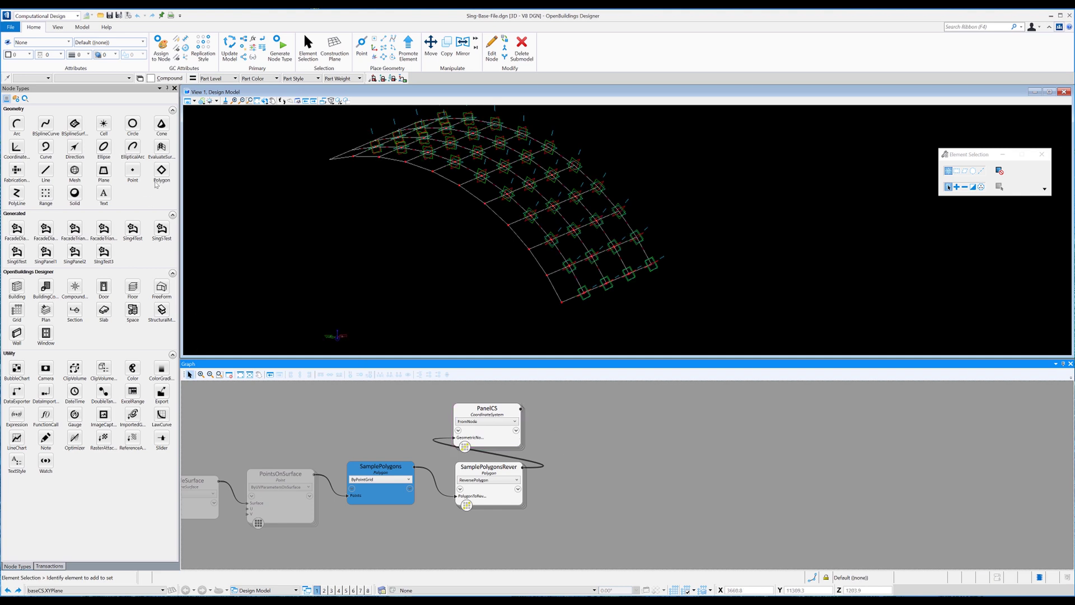
# Add a point node named PanelCentrePoint
pyautogui.click(612, 452)
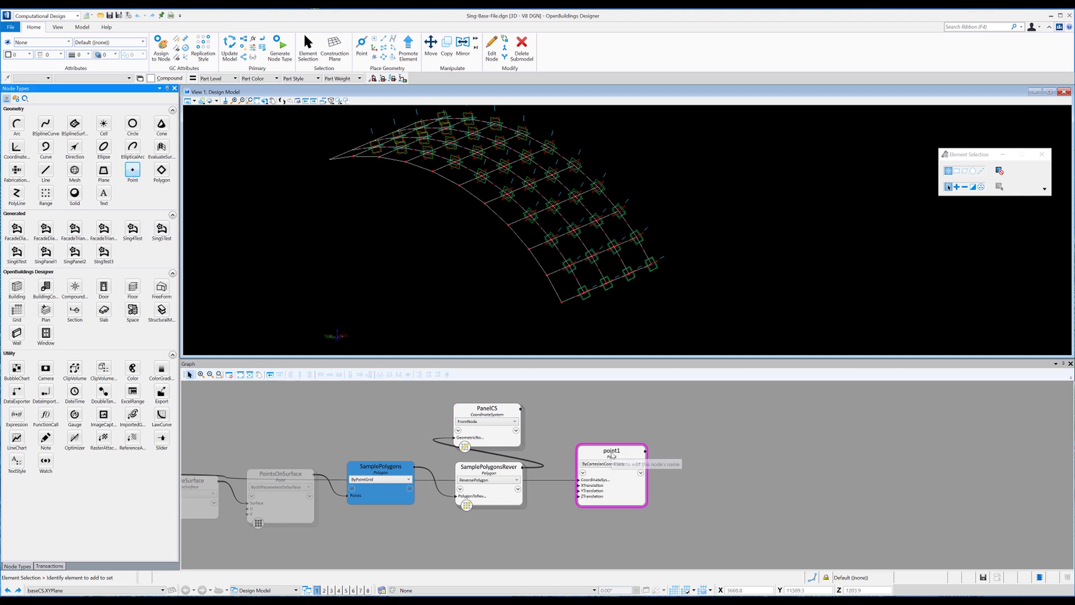
pyautogui.write('Po')
pyautogui.press('BackSpace')
pyautogui.write('anel')
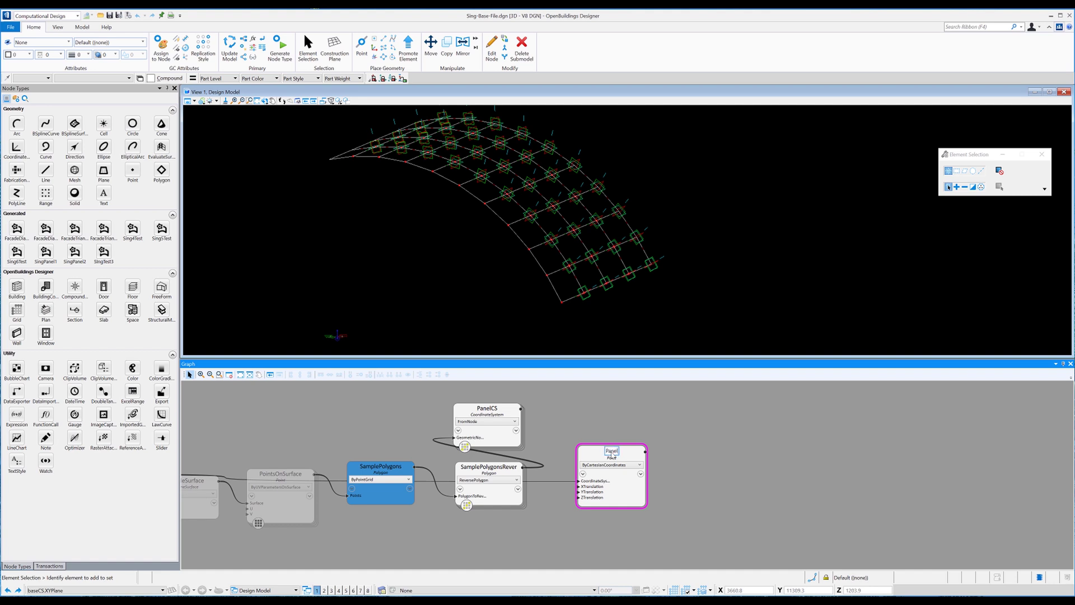
pyautogui.write('CentrePoint')
pyautogui.press('Return')
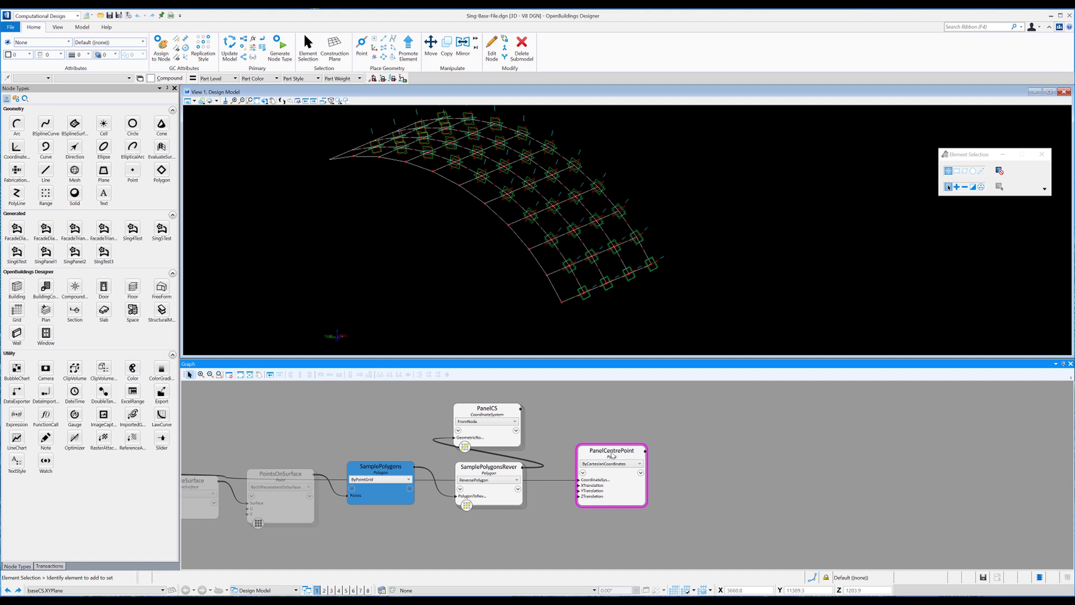
# Set PanelCentrePoint to CentroidOfSet using SamplePolygonsReverse.Vertices
pyautogui.click(610, 464)
pyautogui.scroll(-1, 610, 392)
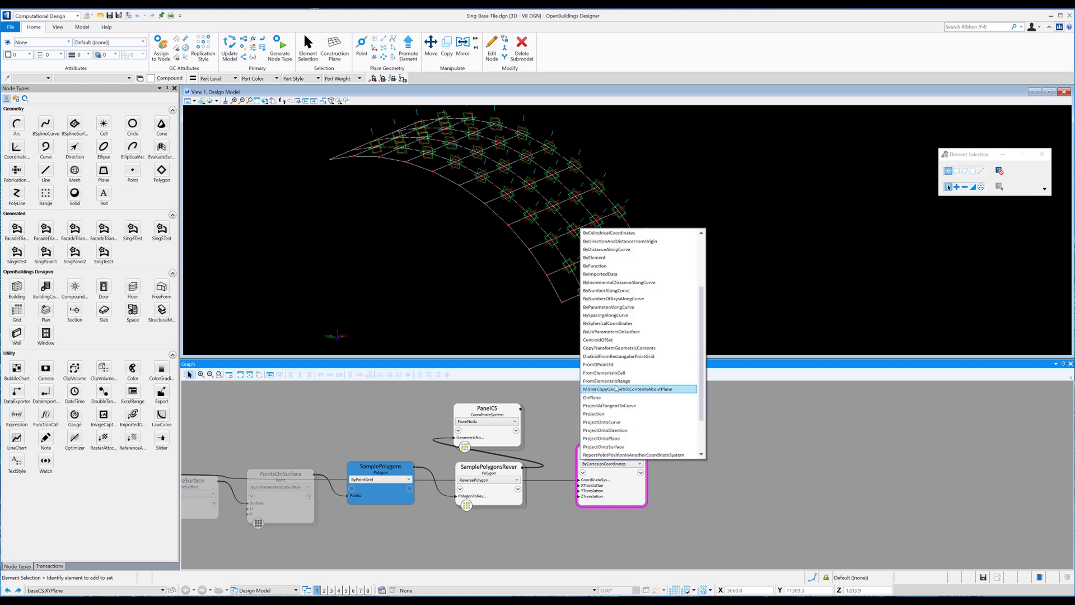
pyautogui.click(609, 340)
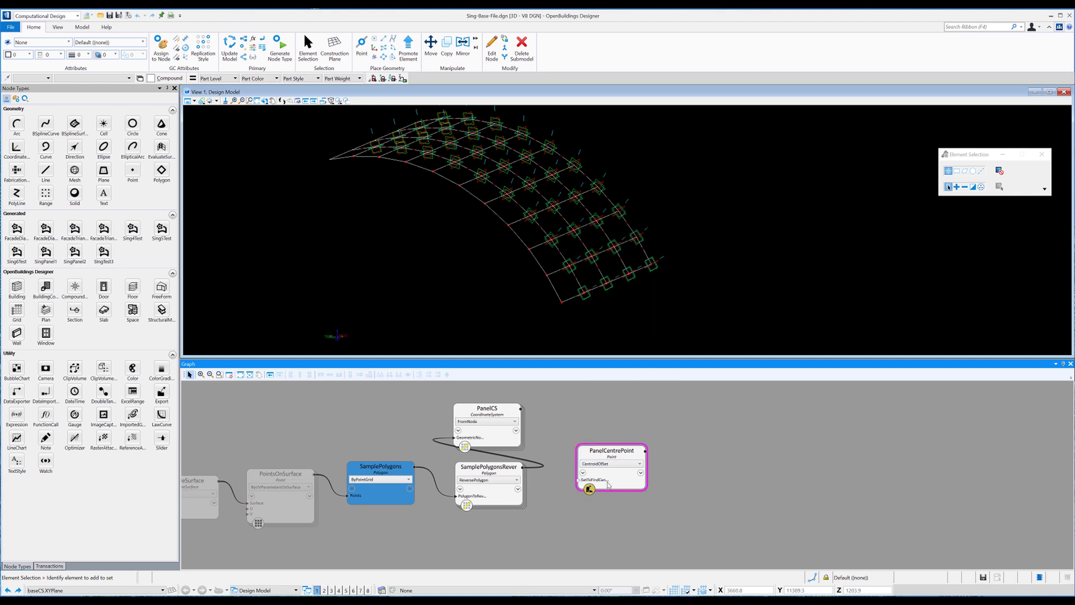
pyautogui.click(631, 481)
pyautogui.write('Sample')
pyautogui.press('Down')
pyautogui.press('Down')
pyautogui.press('Return')
pyautogui.write('.Vertices')
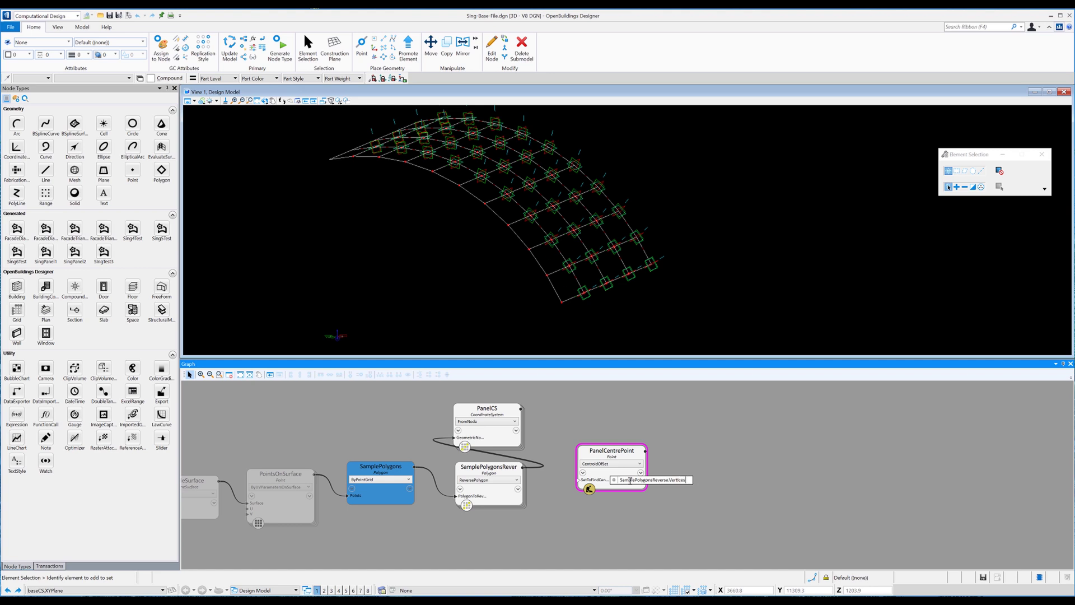
pyautogui.press('Return')
pyautogui.moveTo(613, 459); pyautogui.dragTo(589, 410)
pyautogui.click(672, 469)
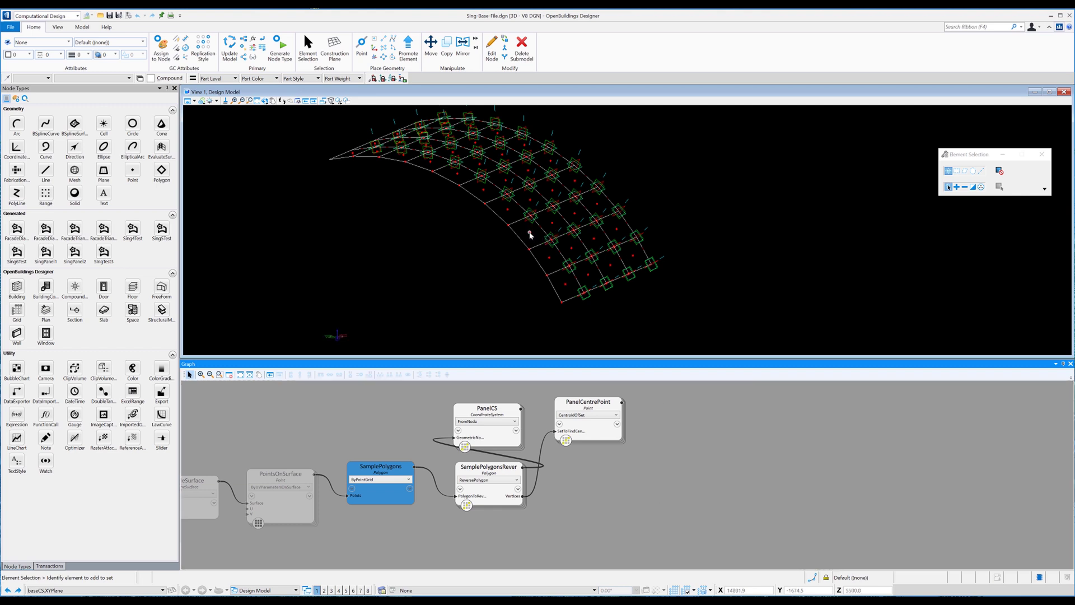
# Add another point node named PanelBottomCentre
pyautogui.moveTo(136, 171); pyautogui.dragTo(609, 501)
pyautogui.click(608, 488)
pyautogui.write('PanelBottomCentre')
pyautogui.press('Return')
# Switch PanelBottomCentre to ByFunction and open its function in the script editor
pyautogui.moveTo(626, 524); pyautogui.dragTo(616, 507)
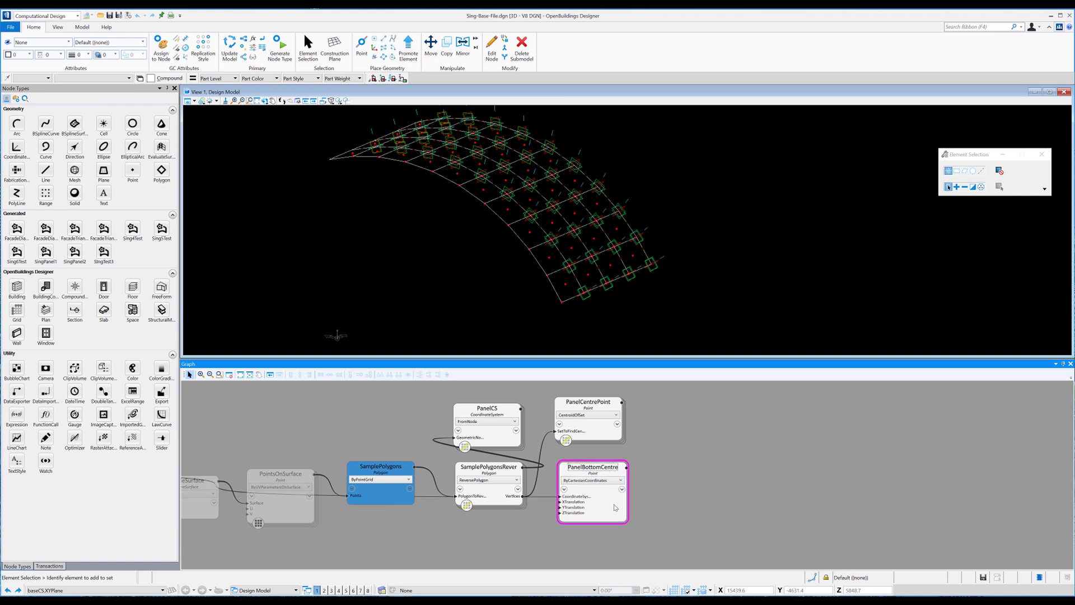
pyautogui.click(593, 480)
pyautogui.scroll(-1, 581, 299)
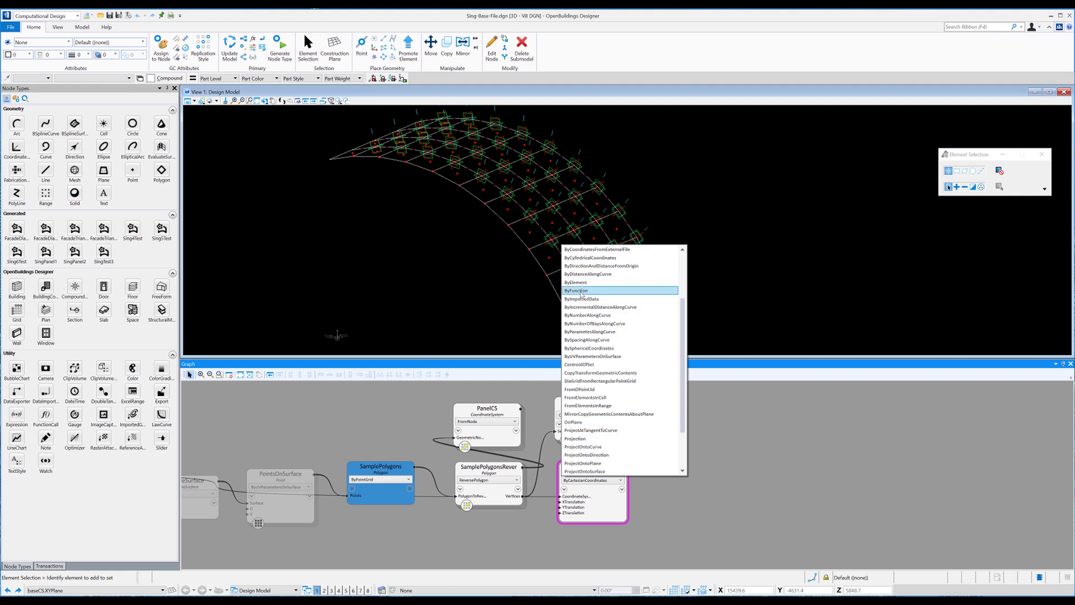
pyautogui.click(575, 290)
pyautogui.click(596, 497)
pyautogui.click(595, 497)
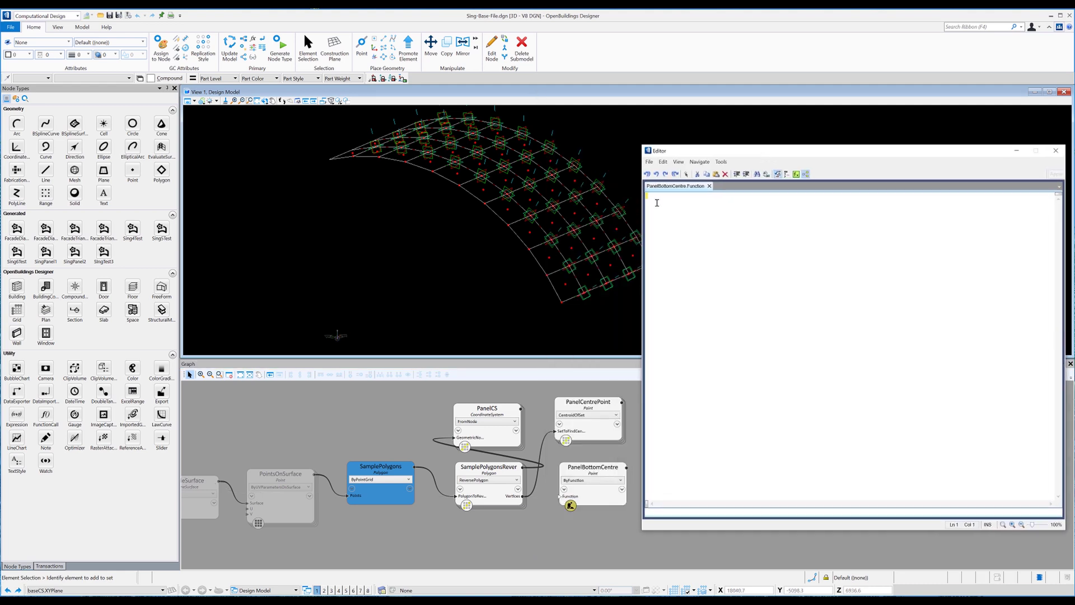
# Write the function (Polygon InputPoly) signature with a body declaring Point MyPointArray = {};
pyautogui.write('function (Po')
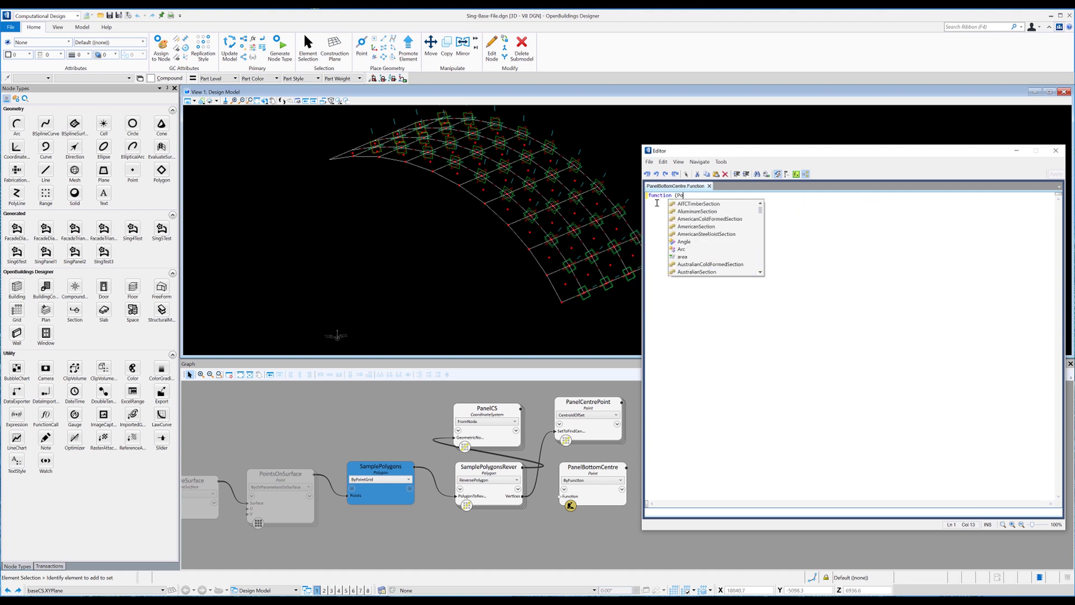
pyautogui.write('lygon I')
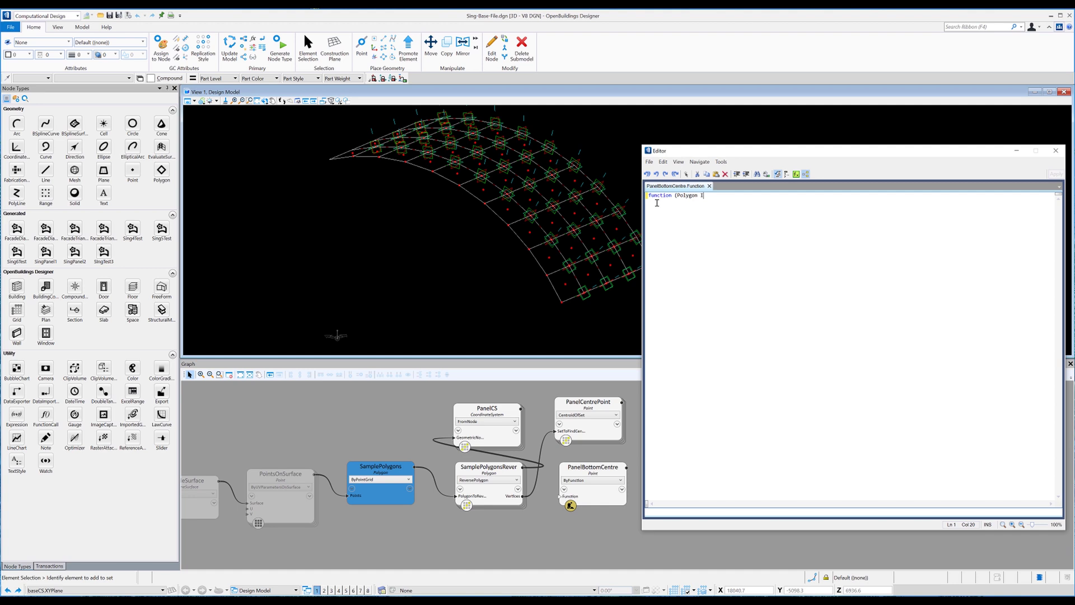
pyautogui.write('nputPoly)')
pyautogui.press('Return')
pyautogui.write('{')
pyautogui.press('Return')
pyautogui.press('Return')
pyautogui.press('Return')
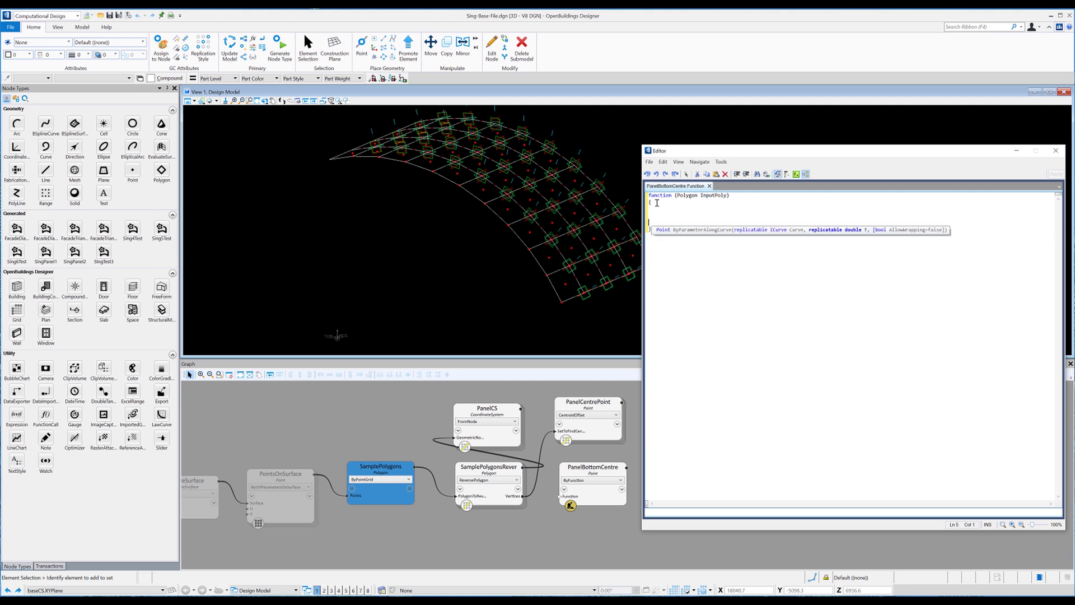
pyautogui.press('Up')
pyautogui.press('Up')
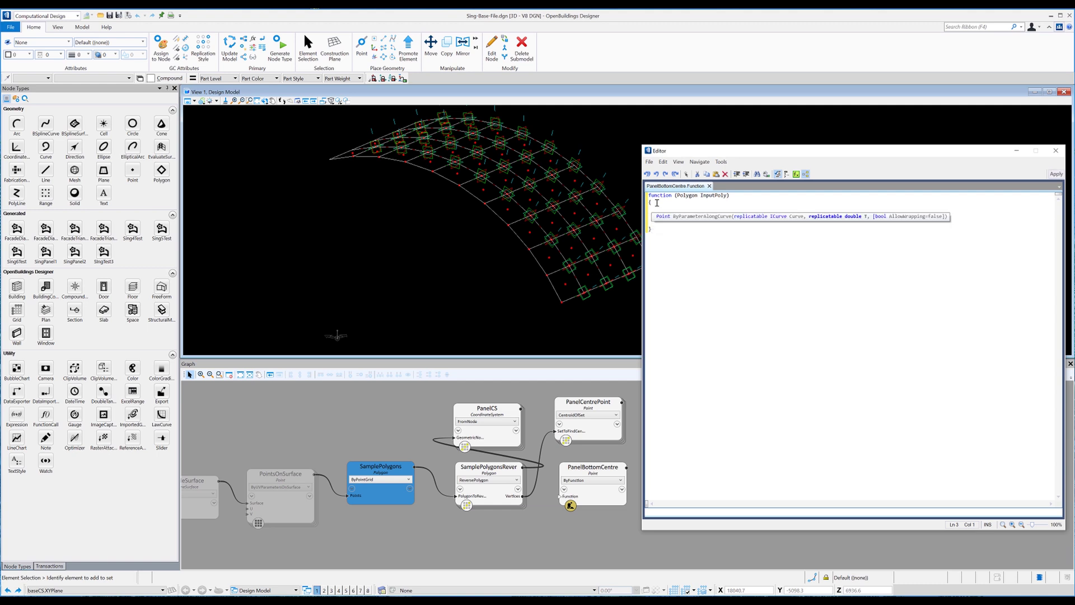
pyautogui.write('Point')
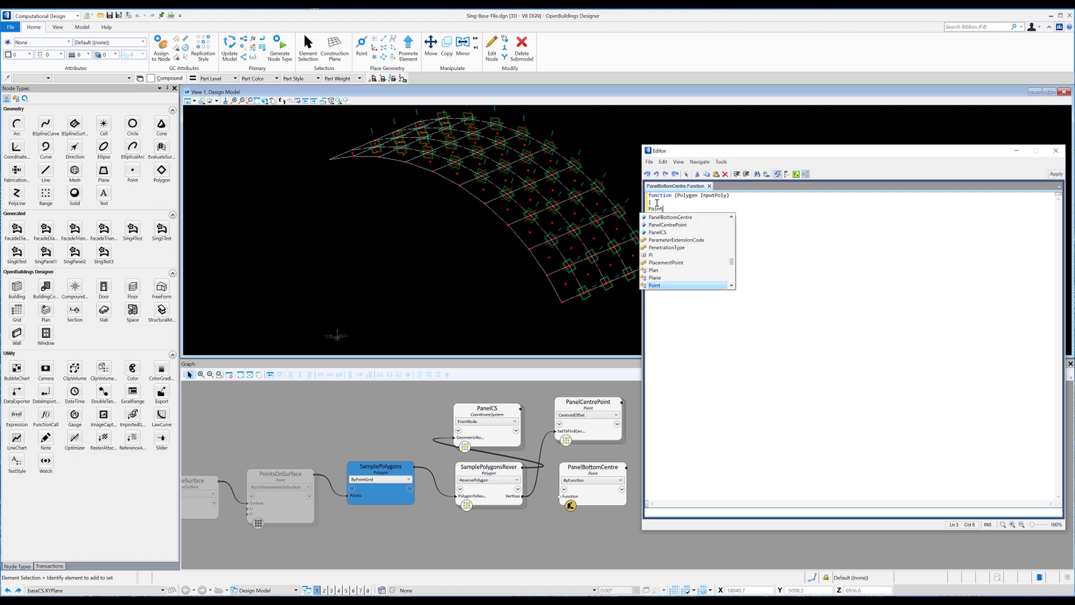
pyautogui.write(' MyPointArray = {};')
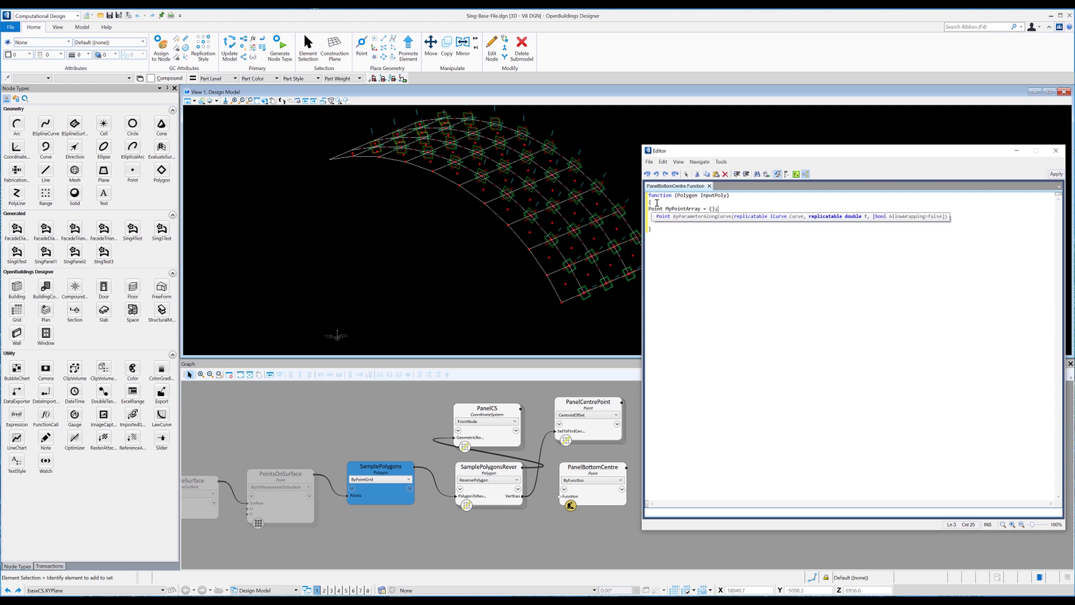
pyautogui.press('Return')
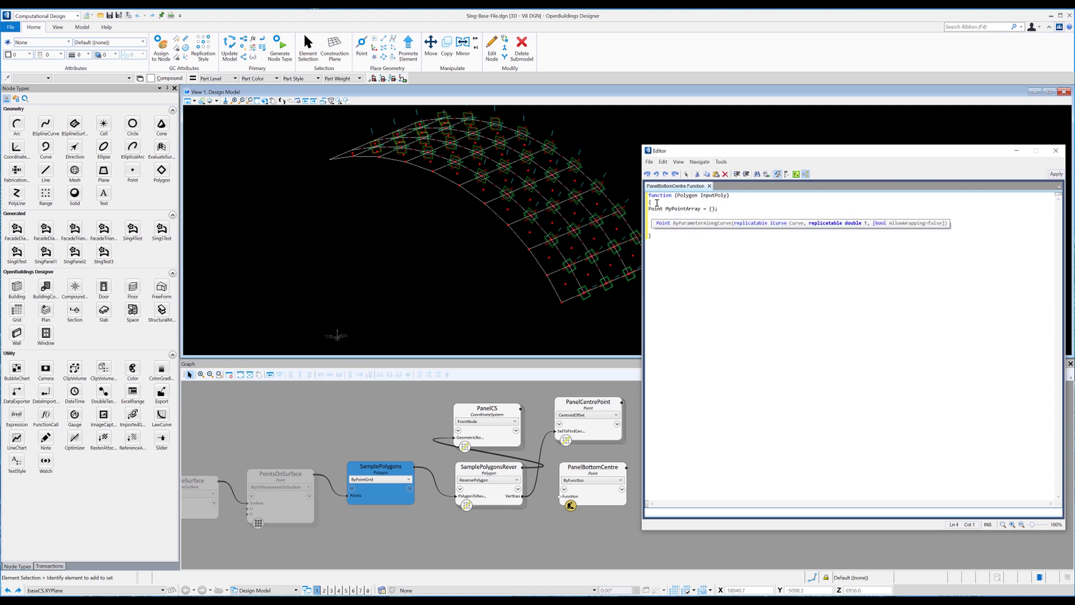
# Insert a for loop that runs up to InputPoly.Count
pyautogui.click(786, 177)
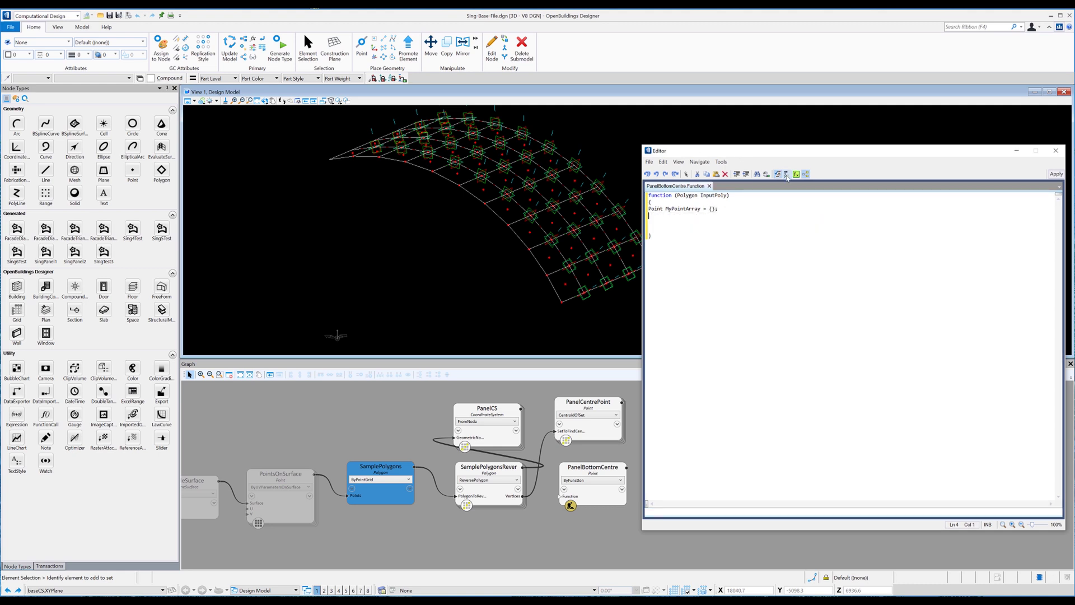
pyautogui.doubleClick(704, 237)
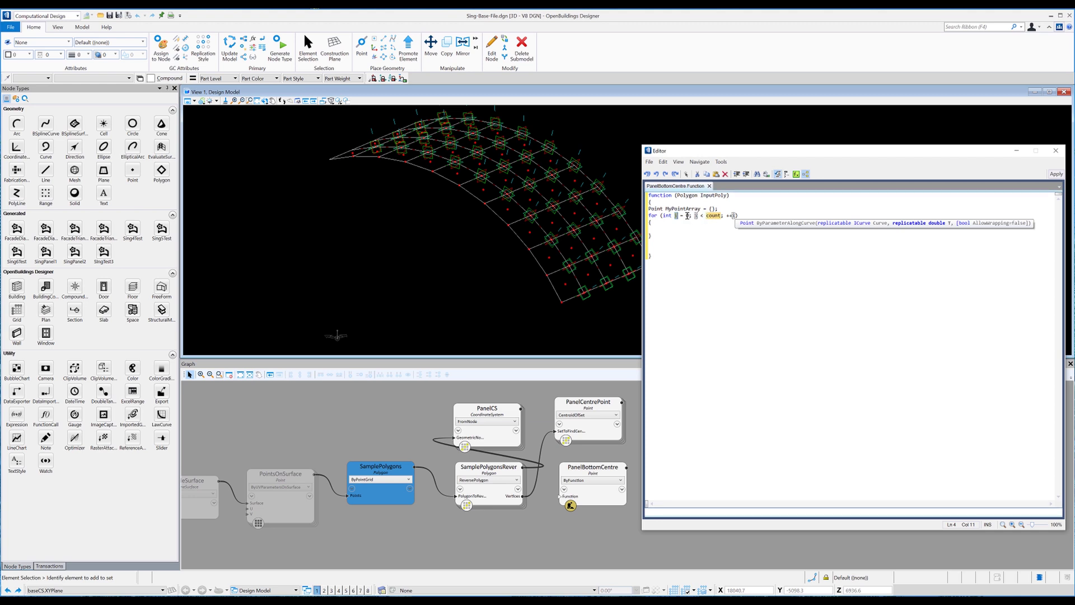
pyautogui.doubleClick(708, 196)
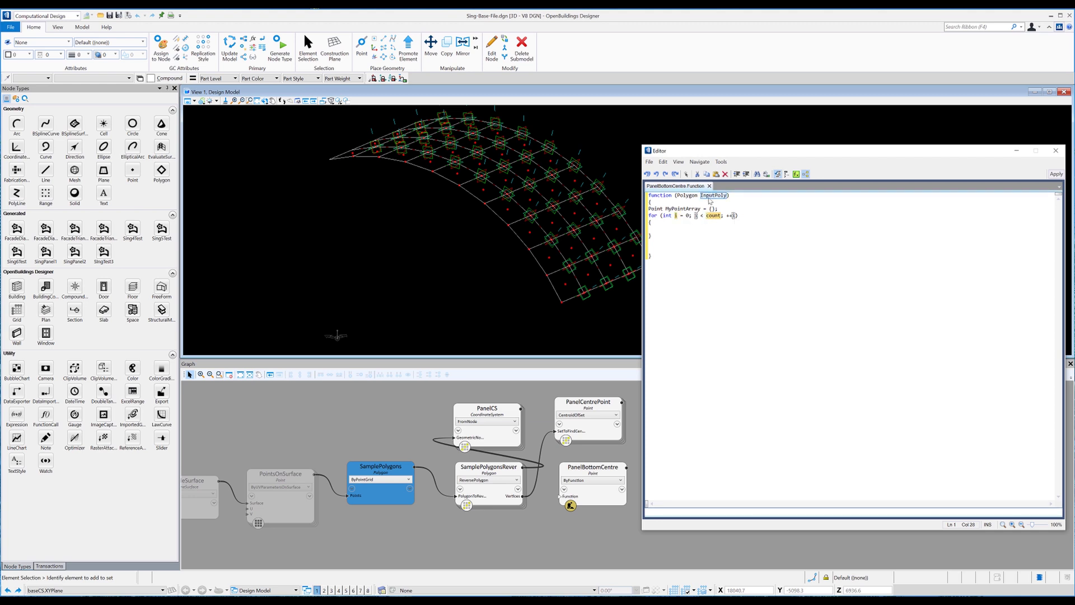
pyautogui.click(705, 215)
pyautogui.write('InputPoly')
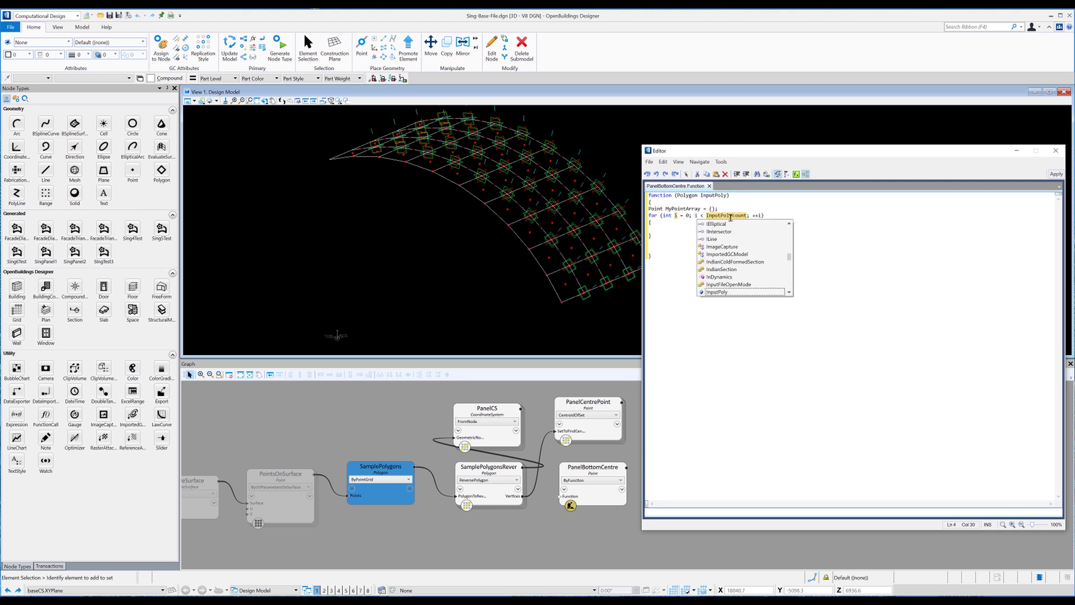
pyautogui.write('.Count')
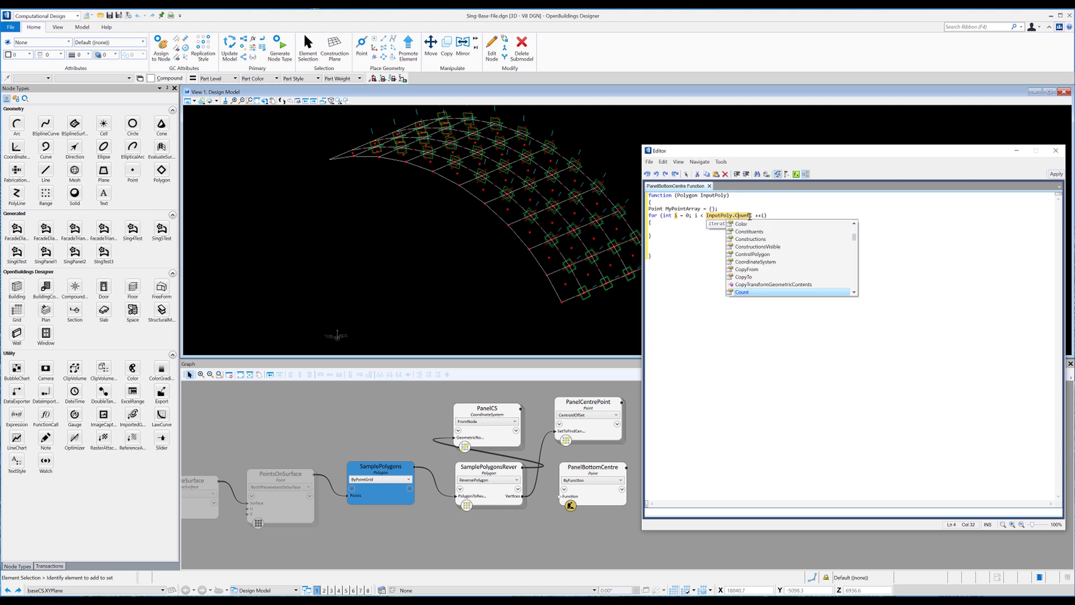
pyautogui.press('Return')
pyautogui.click(661, 223)
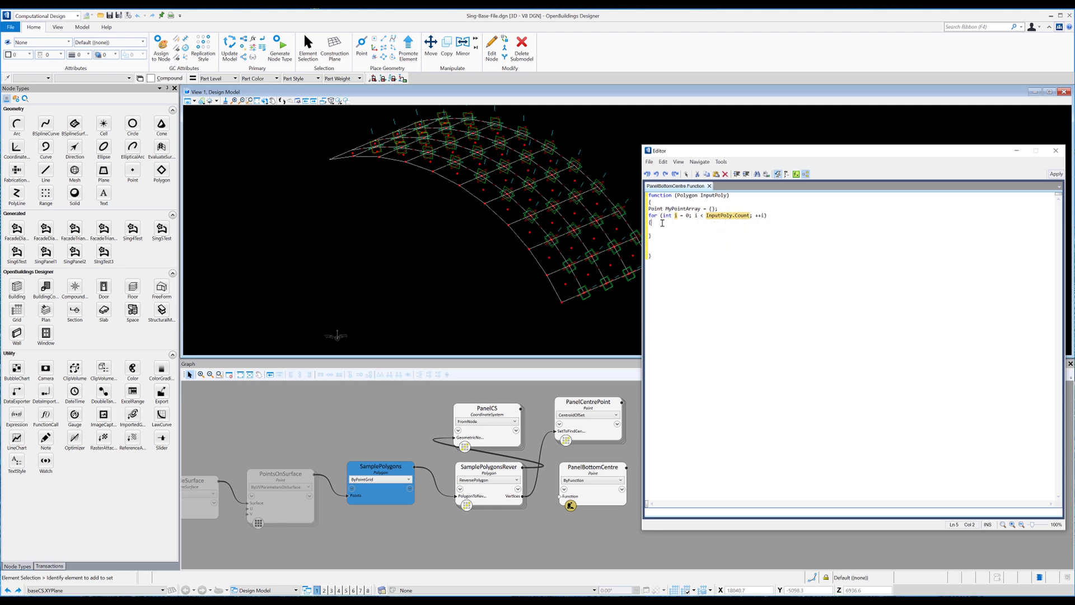
pyautogui.press('Return')
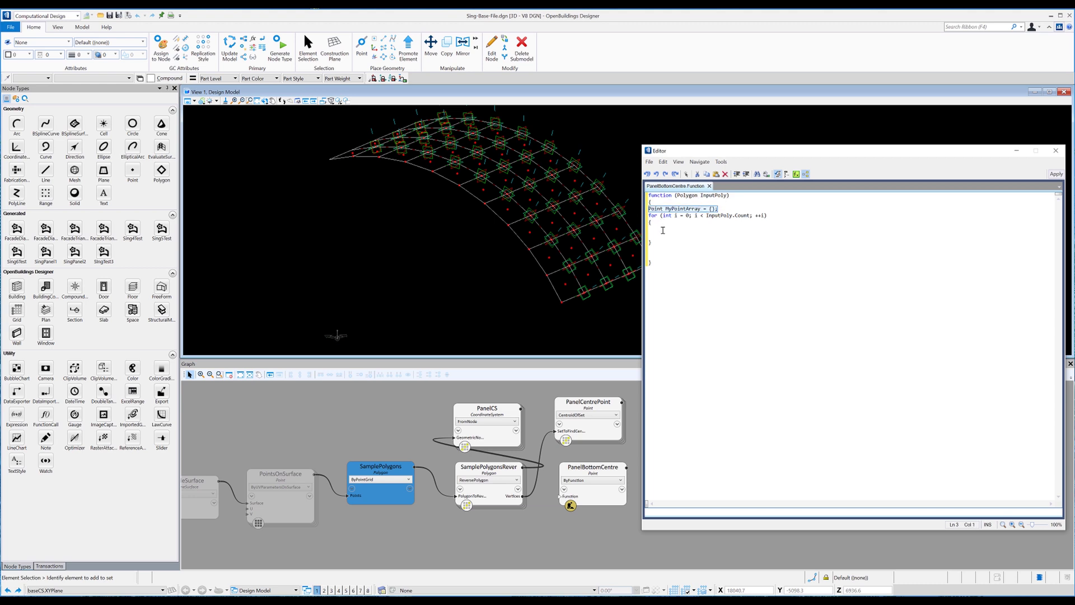
# Declare MyPointList inside the loop and insert an inner for loop below it
pyautogui.write('Point MyPointArray = {};')
pyautogui.click(649, 230)
pyautogui.press('Tab')
pyautogui.click(713, 230)
pyautogui.press('BackSpace')
pyautogui.press('Delete')
pyautogui.press('BackSpace')
pyautogui.press('BackSpace')
pyautogui.press('BackSpace')
pyautogui.press('BackSpace')
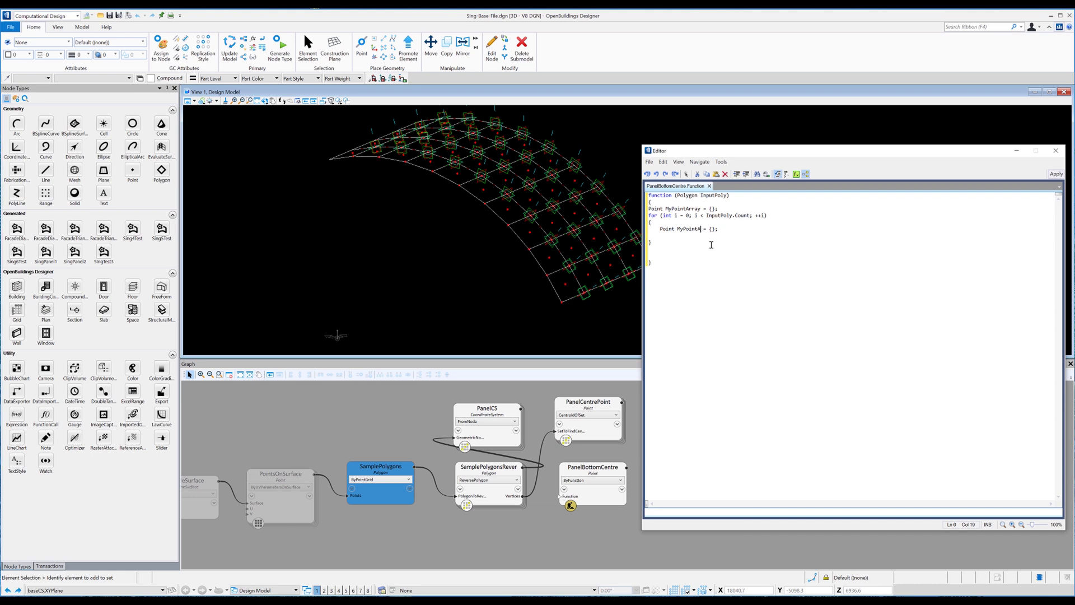
pyautogui.write('List')
pyautogui.press('End')
pyautogui.press('Return')
pyautogui.click(785, 174)
pyautogui.doubleClick(719, 256)
# Make the inner loop iterate j up to InputPoly[i].Count
pyautogui.click(690, 237)
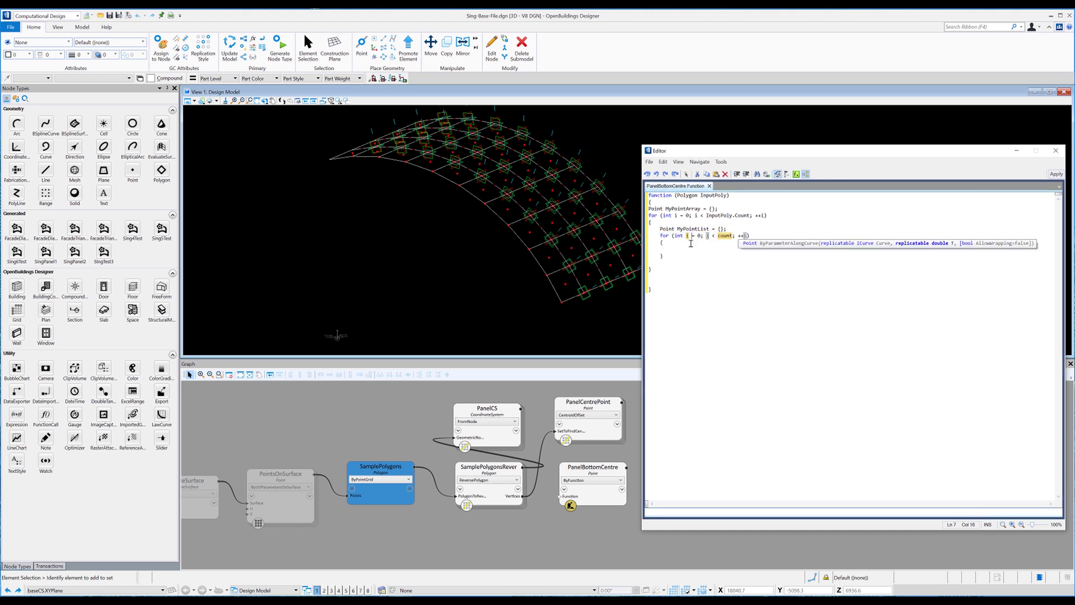
pyautogui.write('j')
pyautogui.press('Tab')
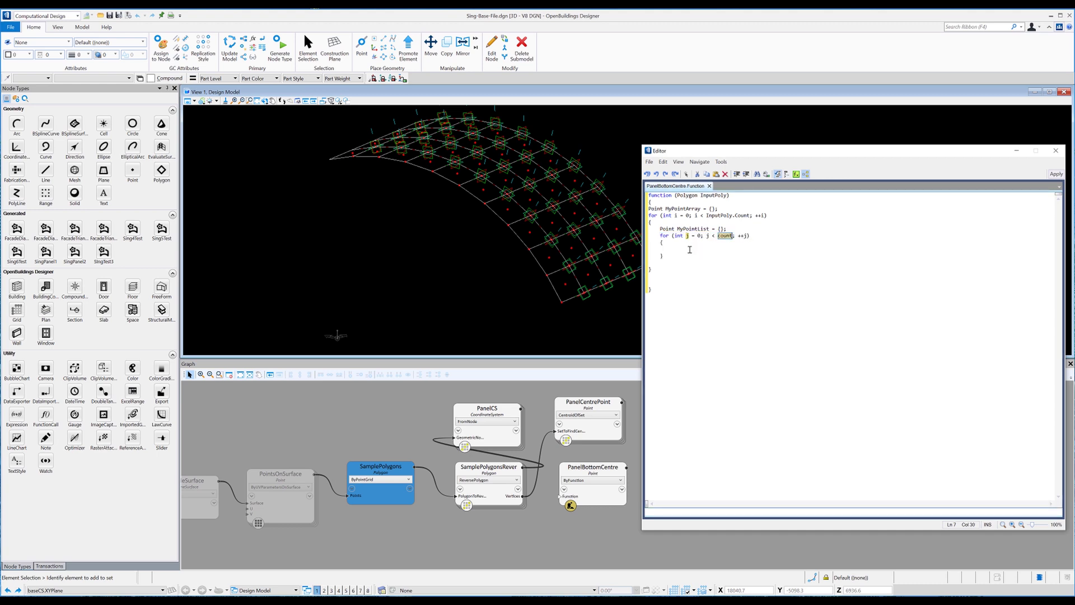
pyautogui.doubleClick(722, 215)
pyautogui.hotkey('ctrl', 'c')
pyautogui.click(719, 238)
pyautogui.hotkey('ctrl', 'v')
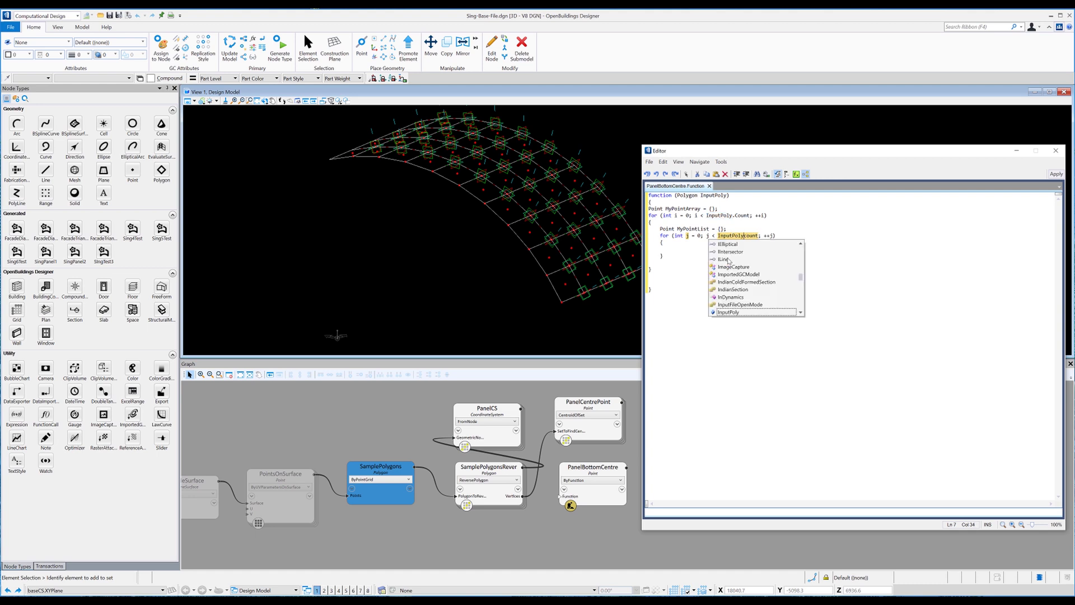
pyautogui.write('[i].')
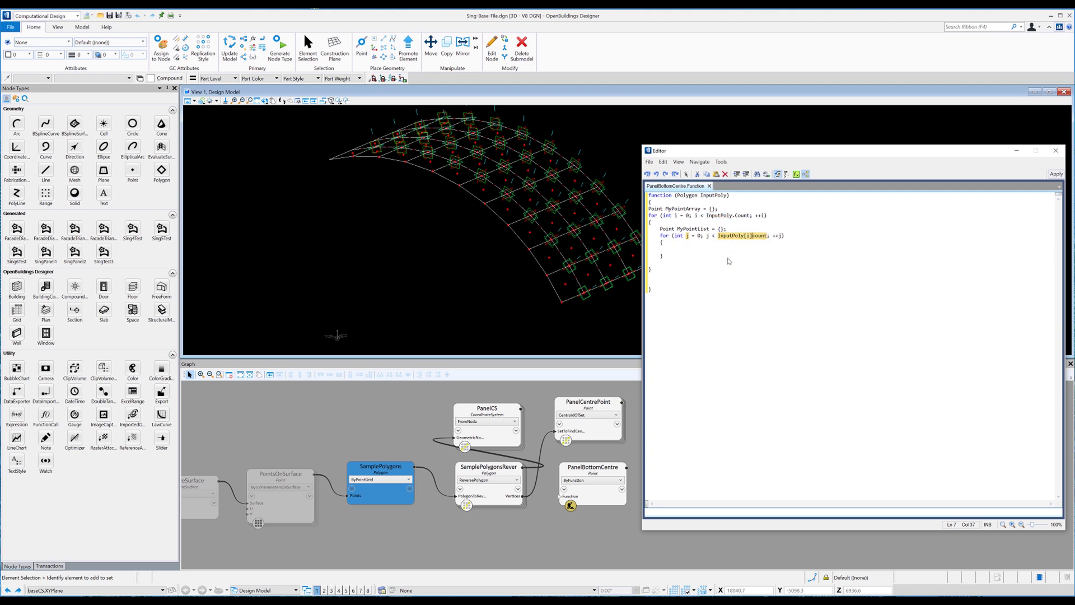
pyautogui.write('Count')
pyautogui.press('Return')
pyautogui.click(669, 243)
pyautogui.press('Return')
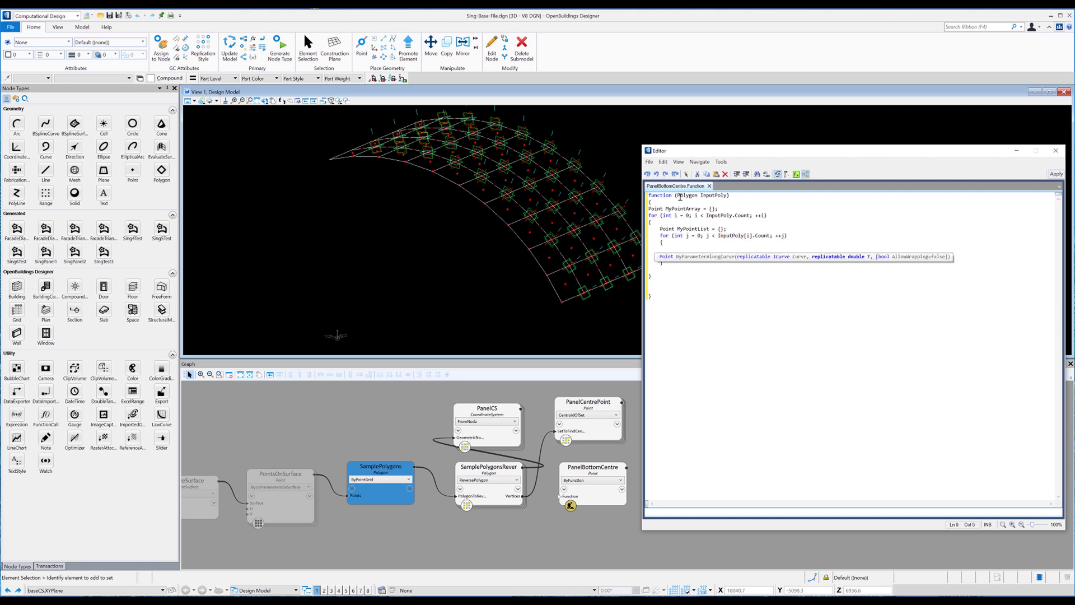
# Declare MyPoint inside the inner loop by copying the MyPointList declaration
pyautogui.moveTo(726, 229); pyautogui.dragTo(659, 230)
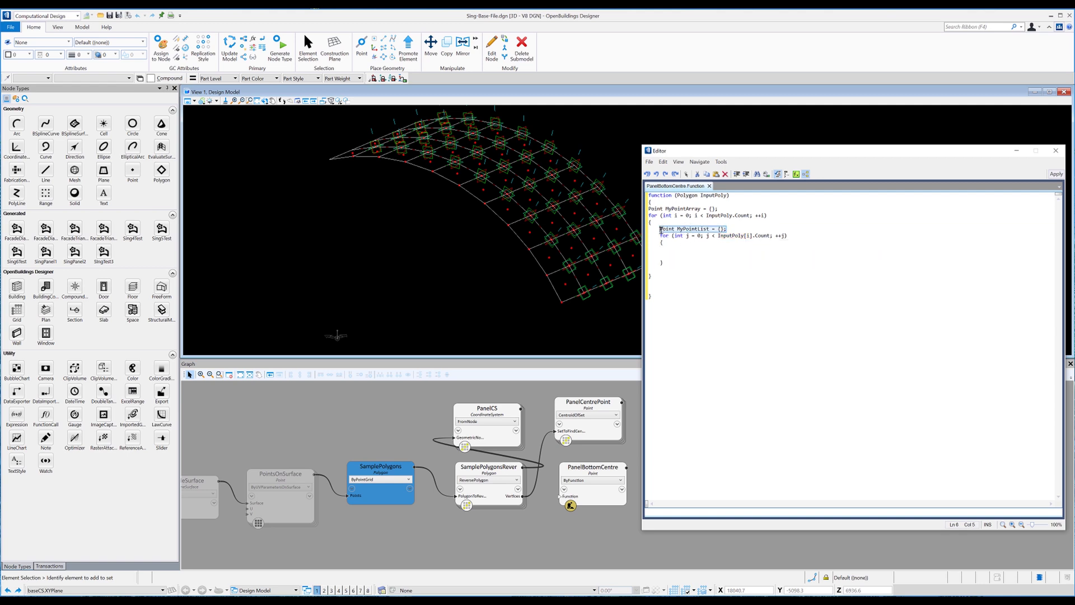
pyautogui.hotkey('ctrl', 'c')
pyautogui.click(663, 248)
pyautogui.hotkey('ctrl', 'v')
pyautogui.click(709, 249)
pyautogui.press('BackSpace')
pyautogui.press('BackSpace')
pyautogui.press('BackSpace')
pyautogui.press('BackSpace')
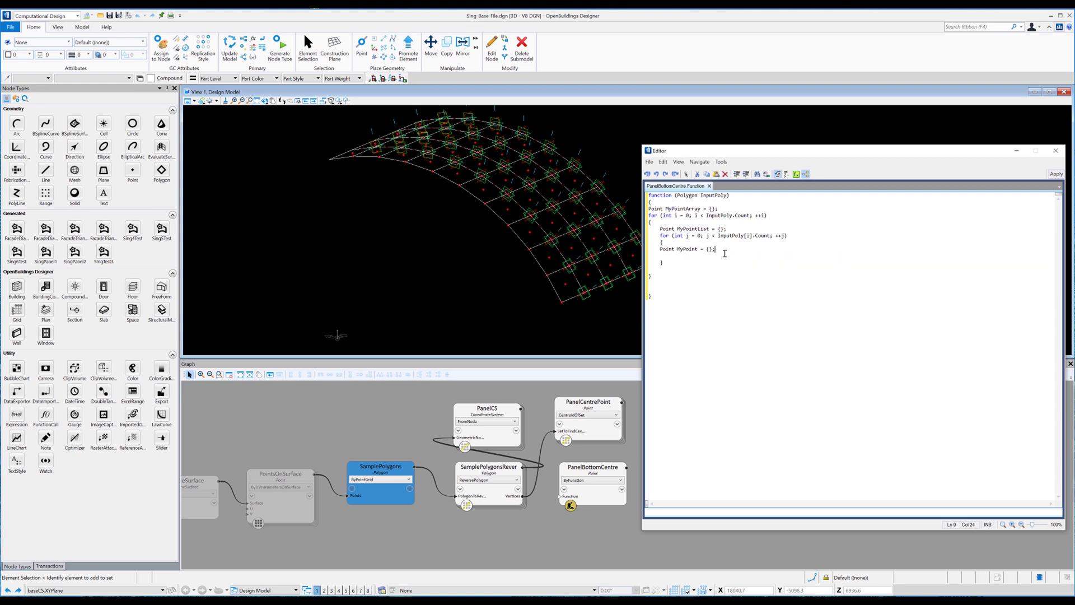
pyautogui.press('Return')
# Start the assignment 'Mypoint = new Point().' and browse its completions
pyautogui.moveTo(716, 156); pyautogui.dragTo(708, 149)
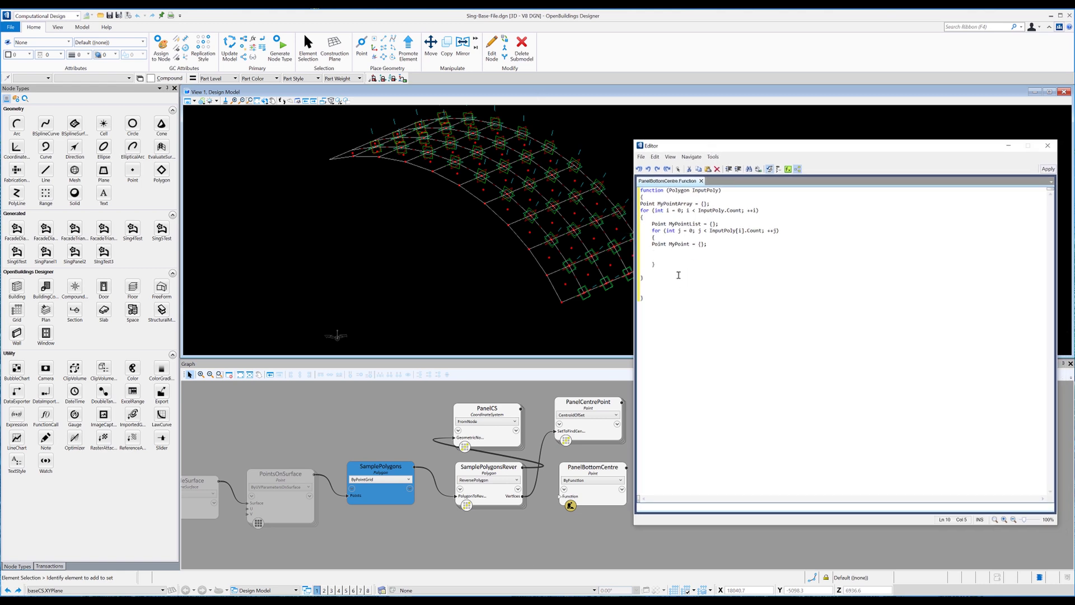
pyautogui.write('Mypoint')
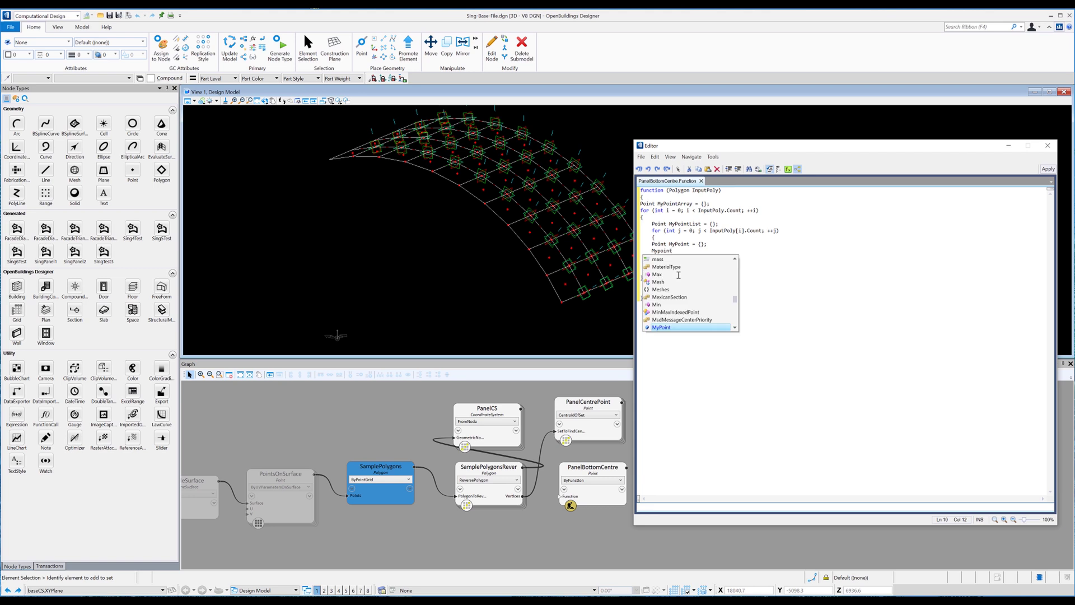
pyautogui.write(' = new Point')
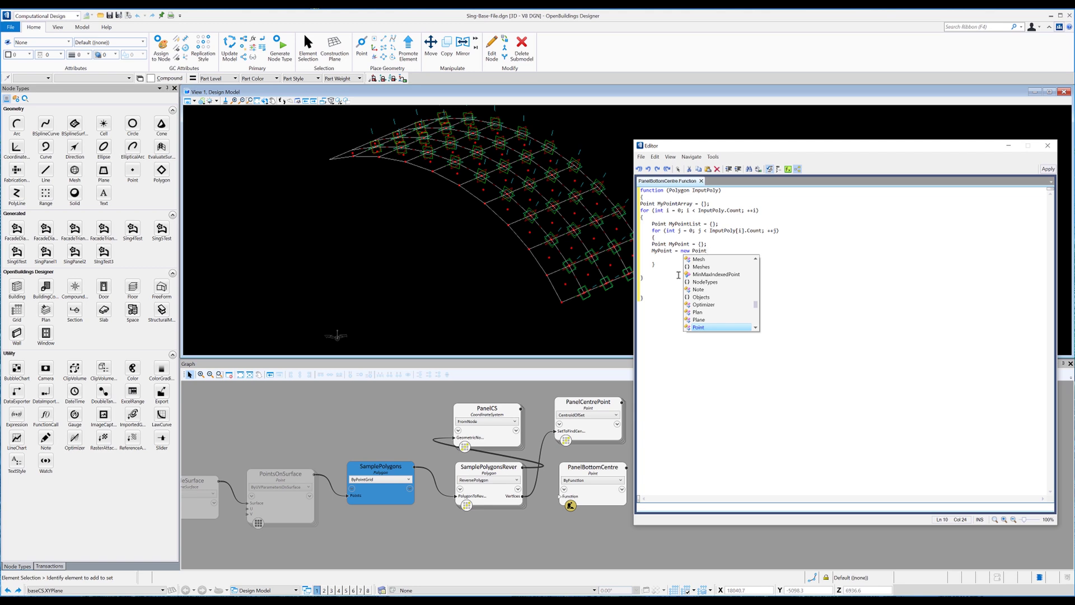
pyautogui.write('().')
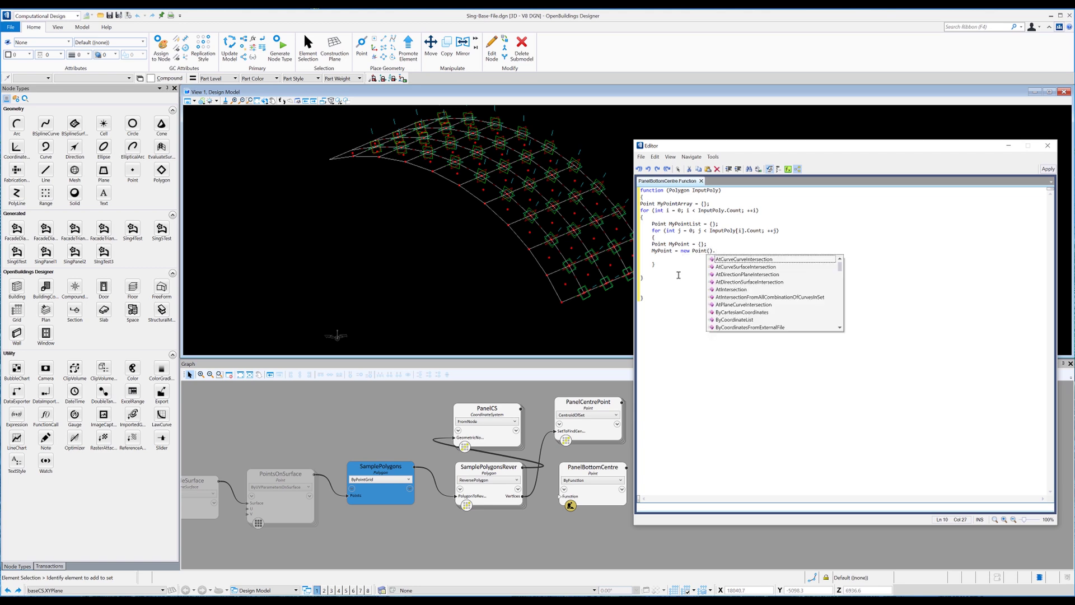
pyautogui.scroll(-1, 761, 300)
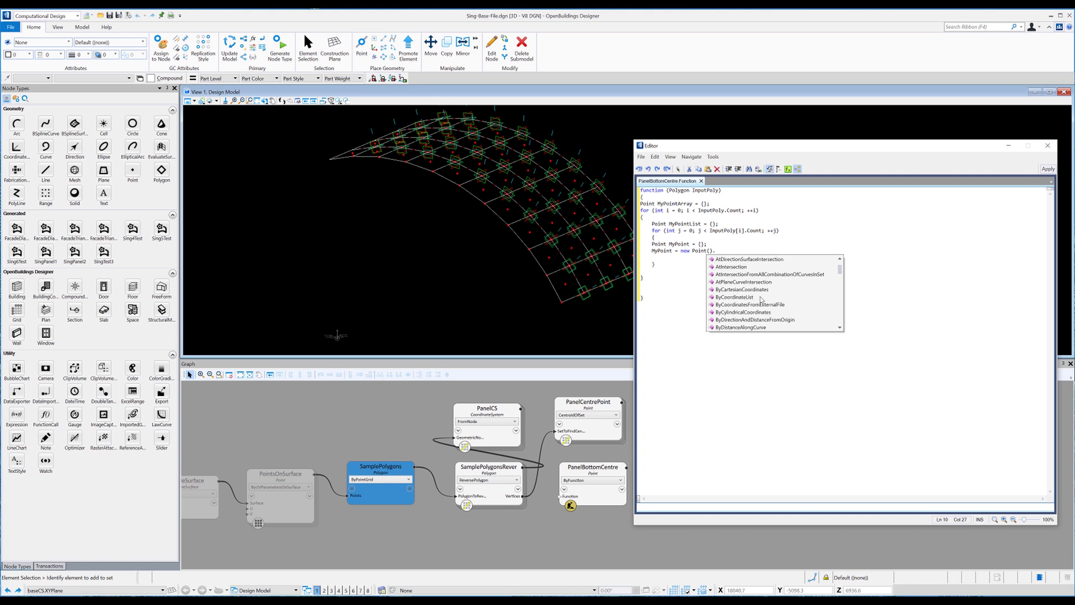
pyautogui.scroll(-4, 761, 319)
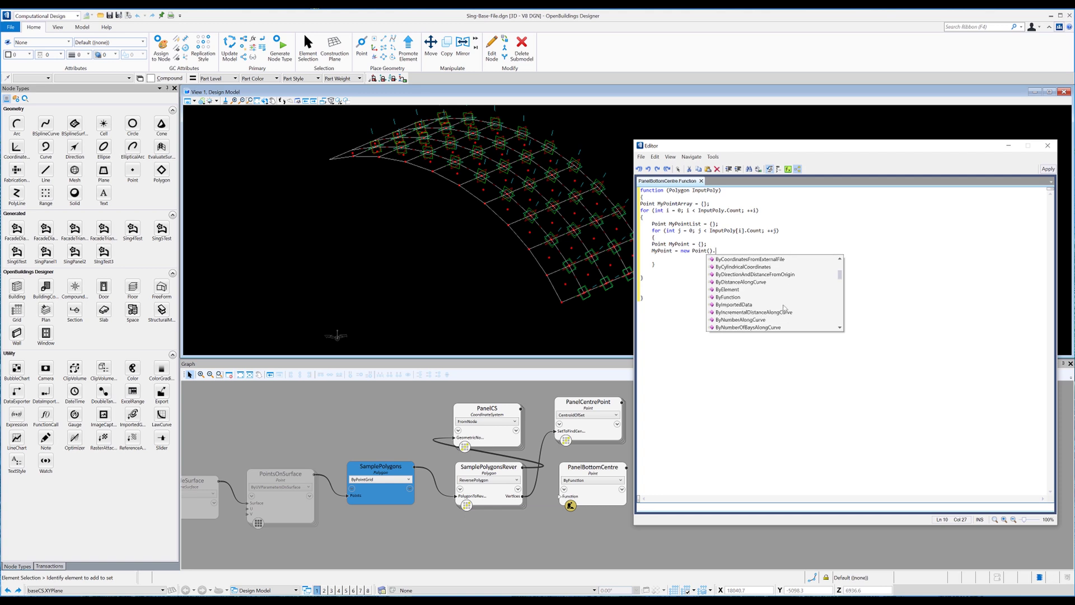
# Complete MyPoint as ByParameterAlongCurve(InputPoly[i][j].ControlPolygon.LineSegments[1],0.5);
pyautogui.doubleClick(745, 289)
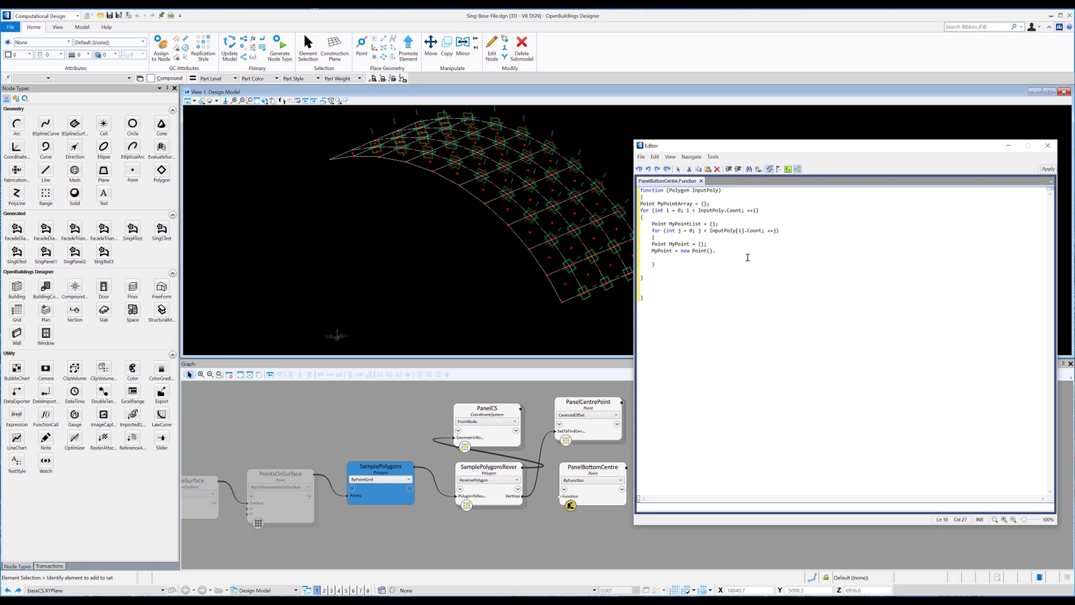
pyautogui.write('(')
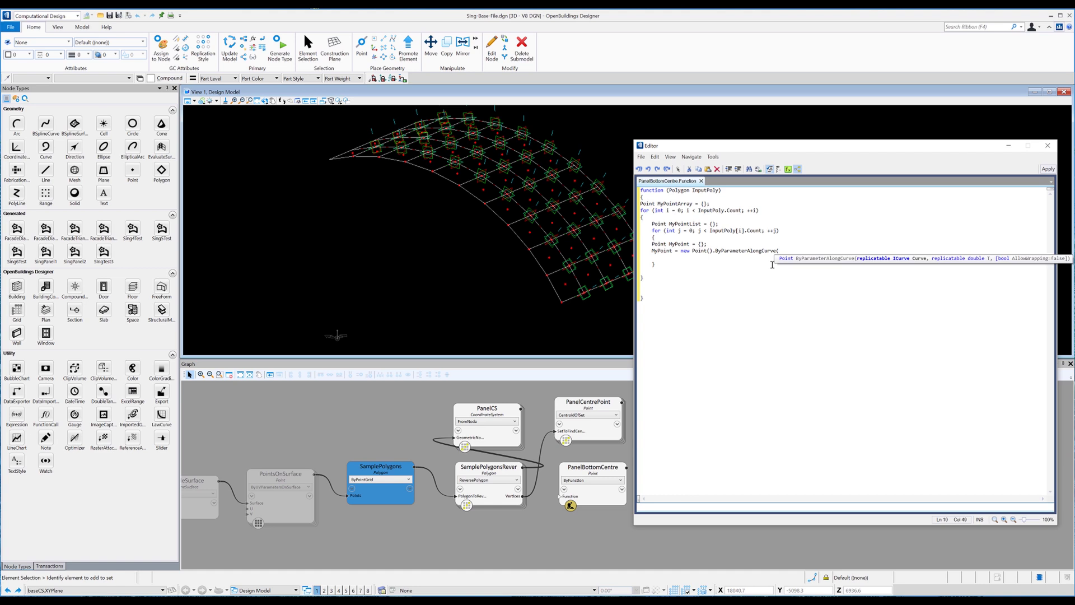
pyautogui.write('Inputp')
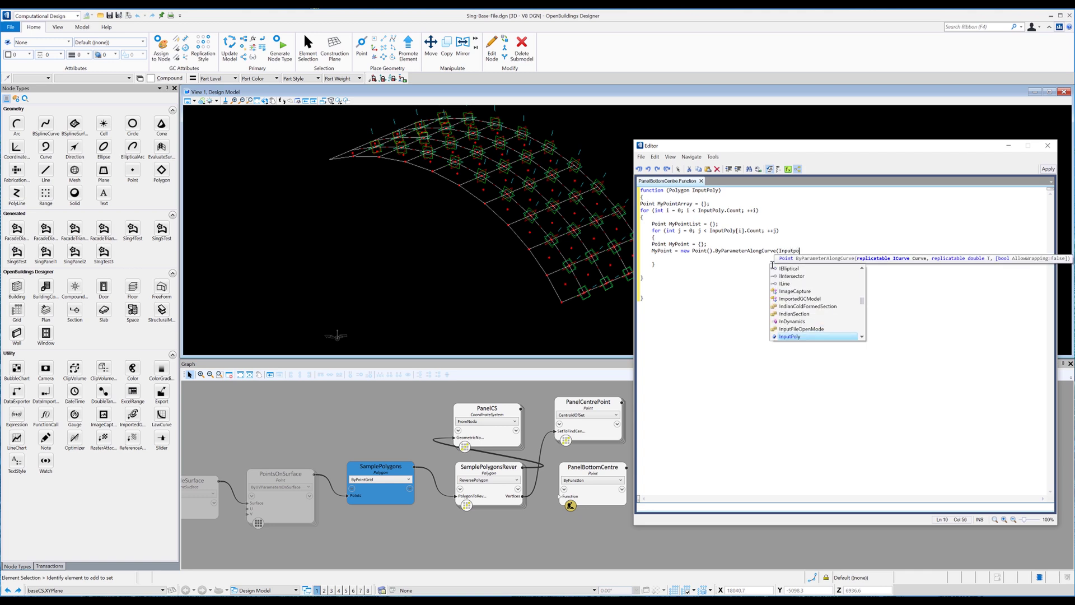
pyautogui.write('o')
pyautogui.press('Return')
pyautogui.write('[i')
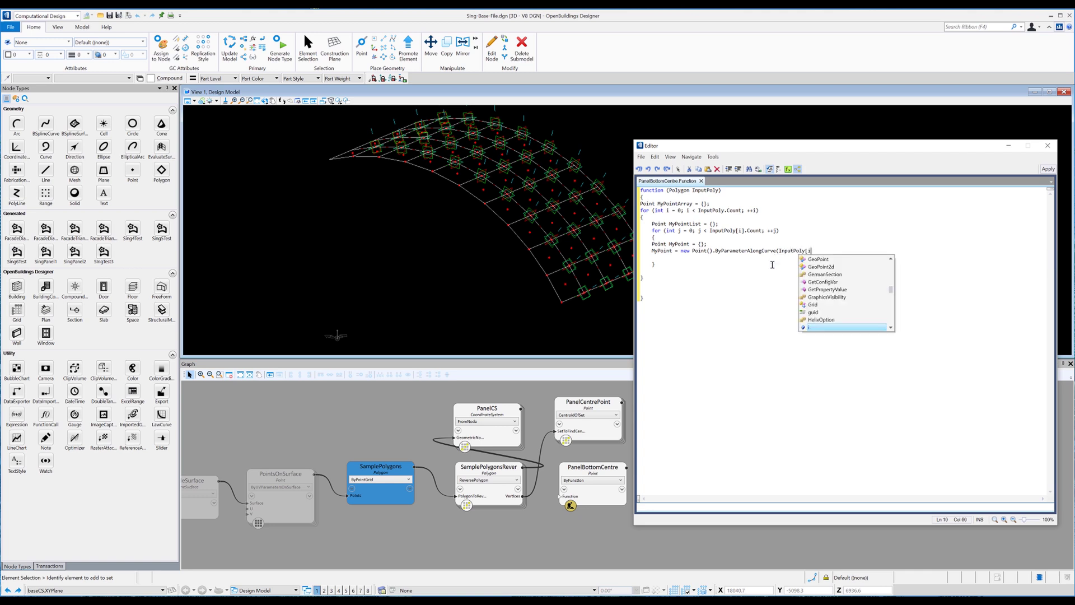
pyautogui.write('][j]')
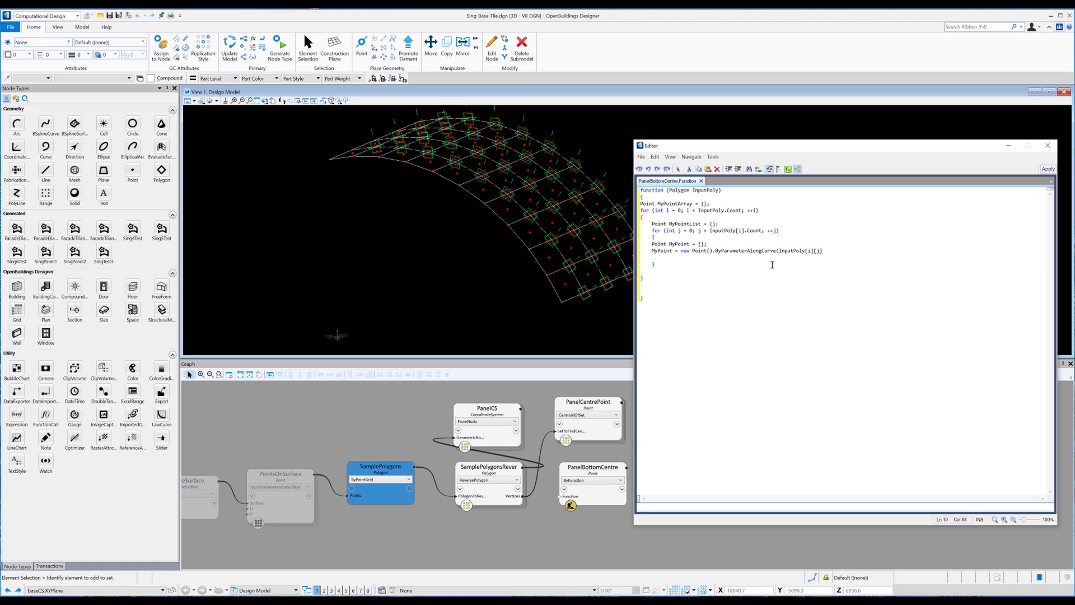
pyautogui.write('.cont')
pyautogui.press('Tab')
pyautogui.write('.LineSegments[')
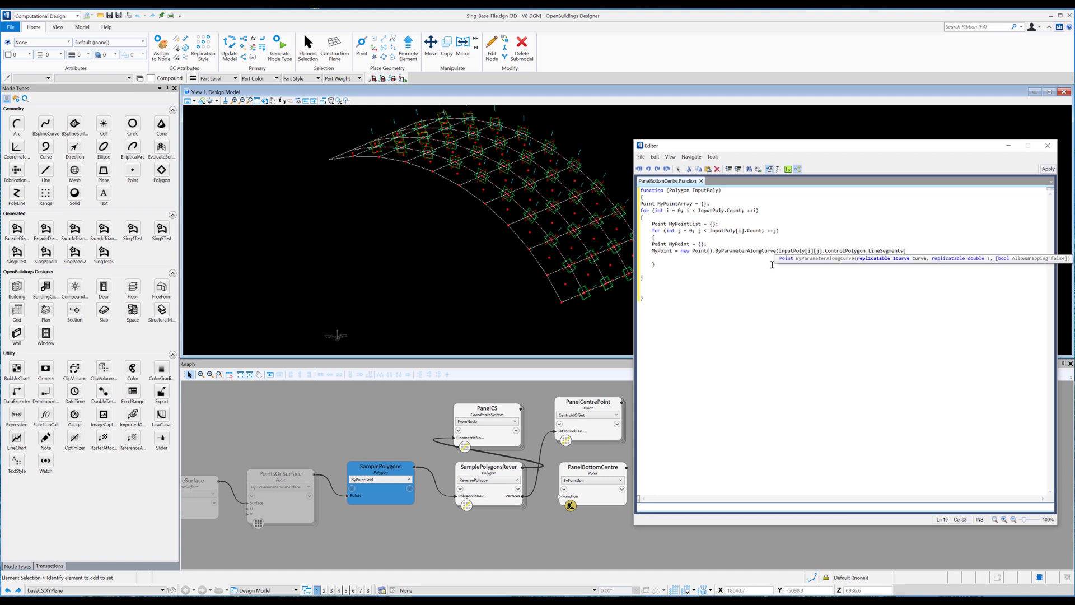
pyautogui.write('1],0.5)')
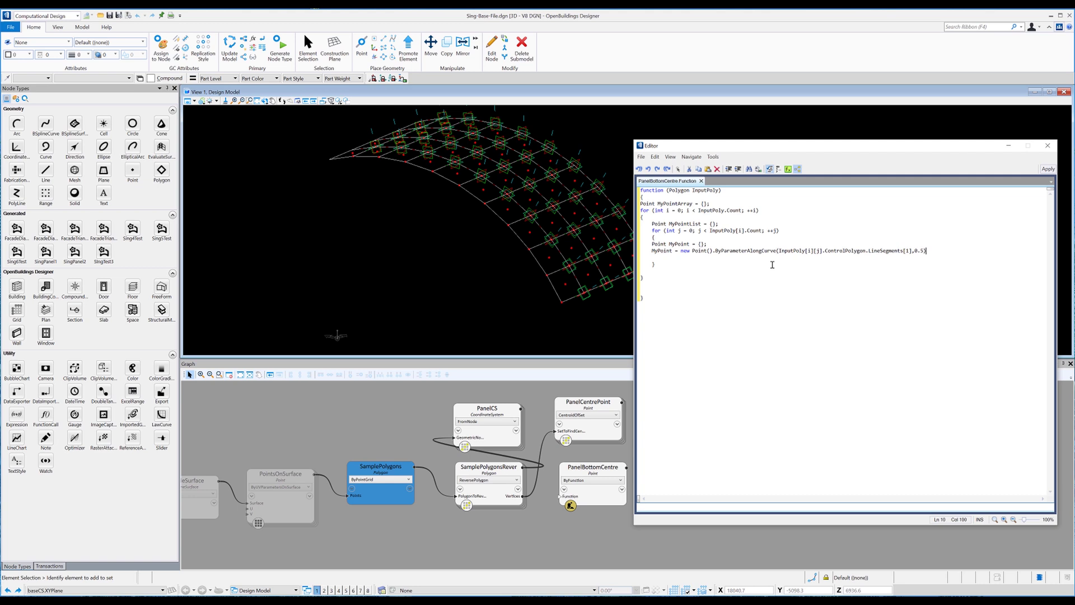
pyautogui.write(';')
pyautogui.press('Return')
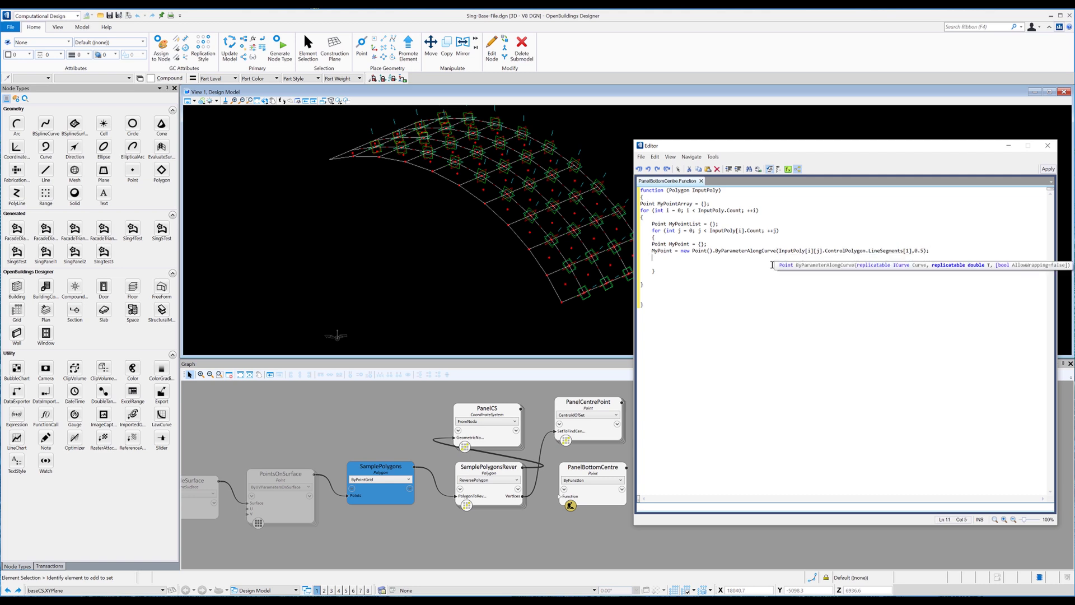
# Add MyPointList.Add(MyPoint); inside the inner loop
pyautogui.doubleClick(680, 224)
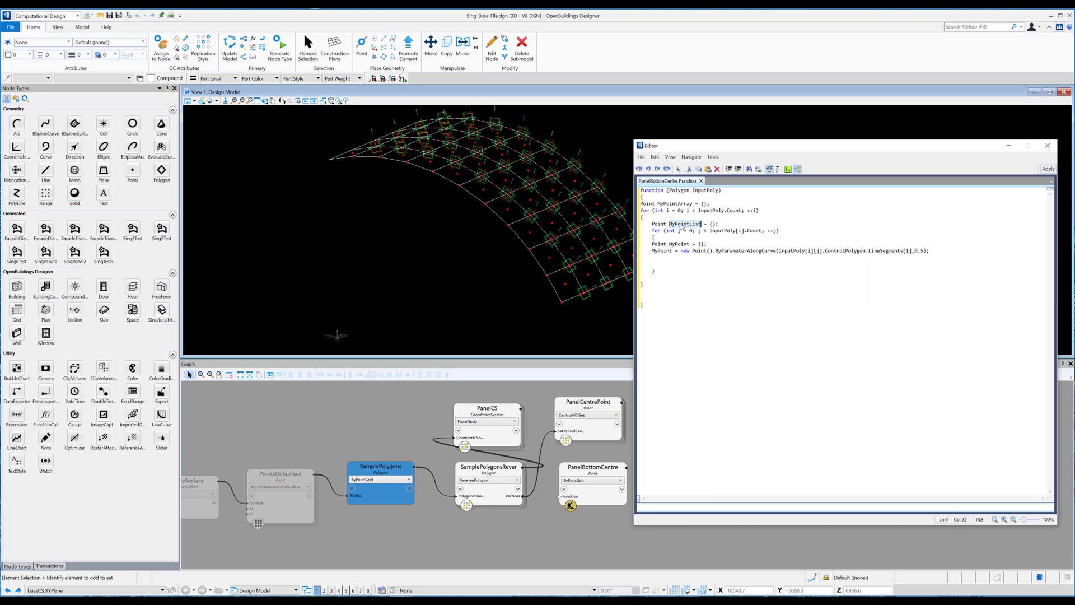
pyautogui.click(657, 259)
pyautogui.hotkey('ctrl', 'v')
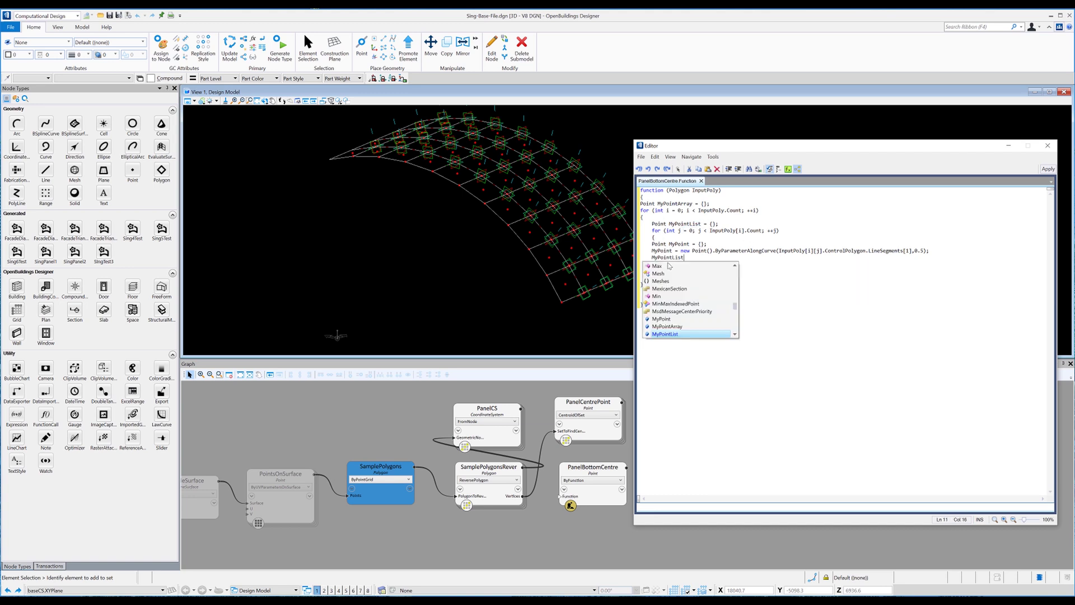
pyautogui.write('.Add')
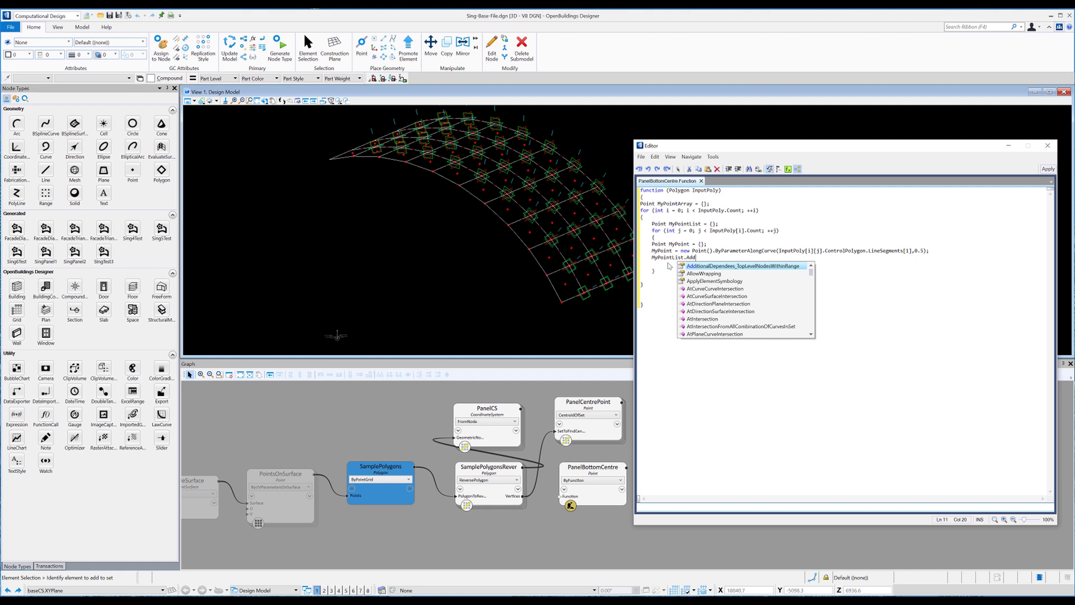
pyautogui.doubleClick(675, 244)
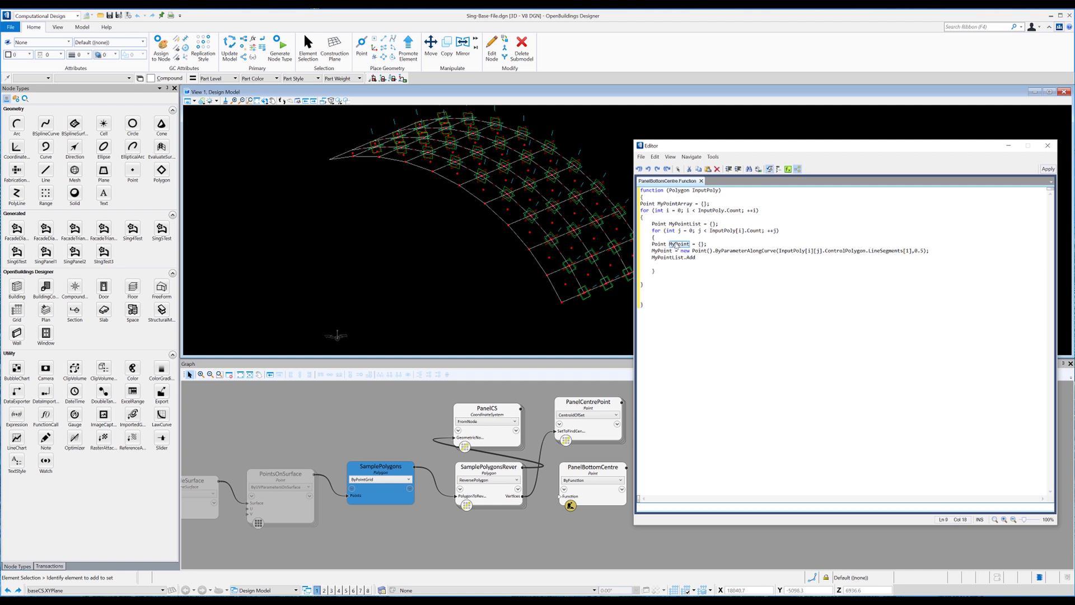
pyautogui.click(700, 262)
pyautogui.write('(MyPoint')
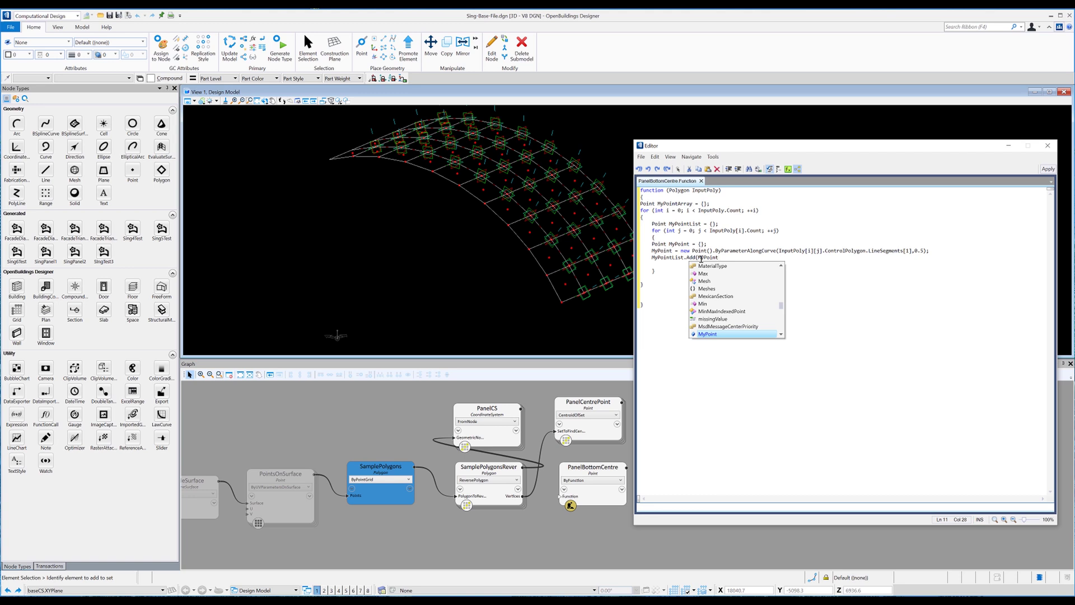
pyautogui.write(');')
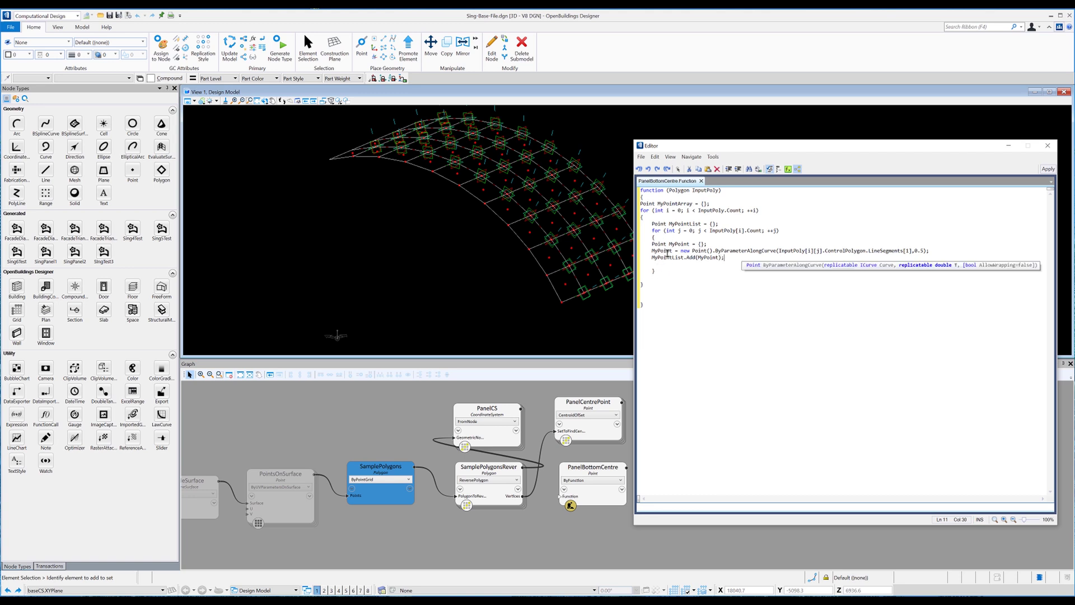
# Add MyPointArray.Add(MyPointList); after the inner loop and finish with return MyPointArray;
pyautogui.doubleClick(669, 203)
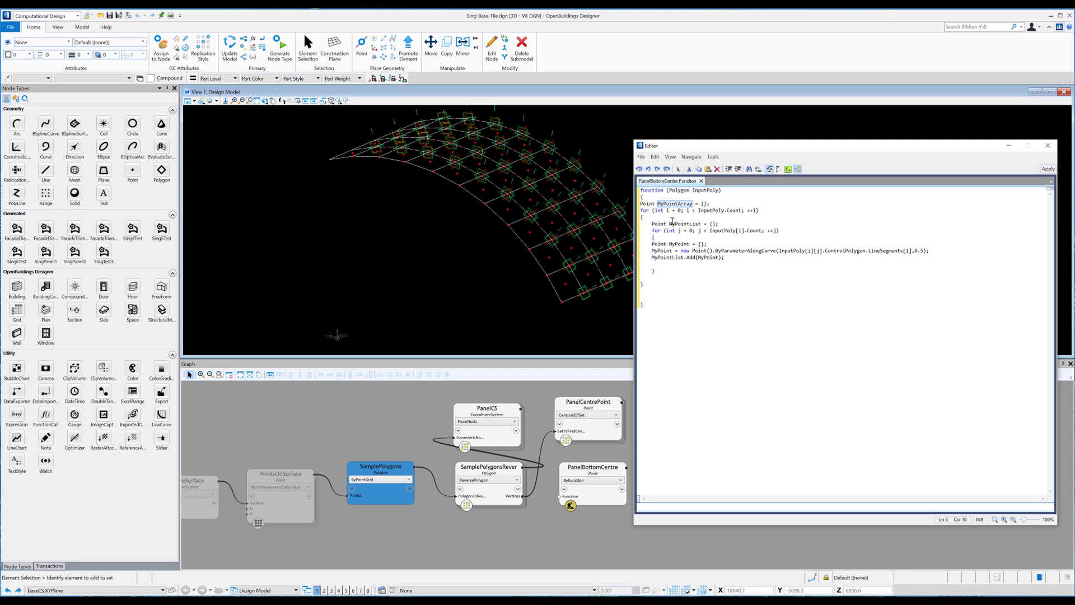
pyautogui.click(650, 280)
pyautogui.write('MyPointArray')
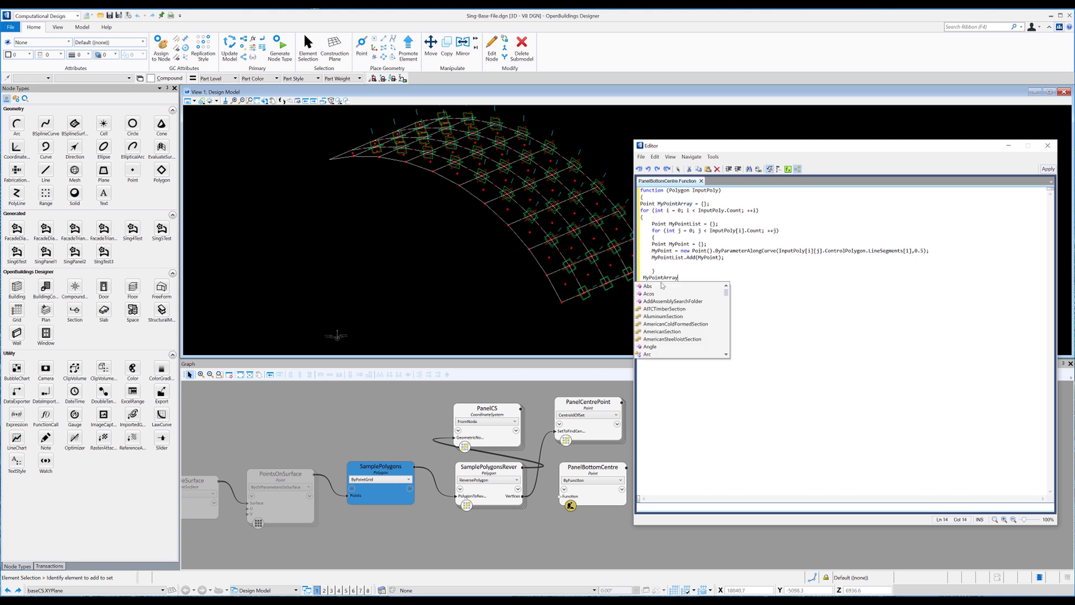
pyautogui.write('.Add')
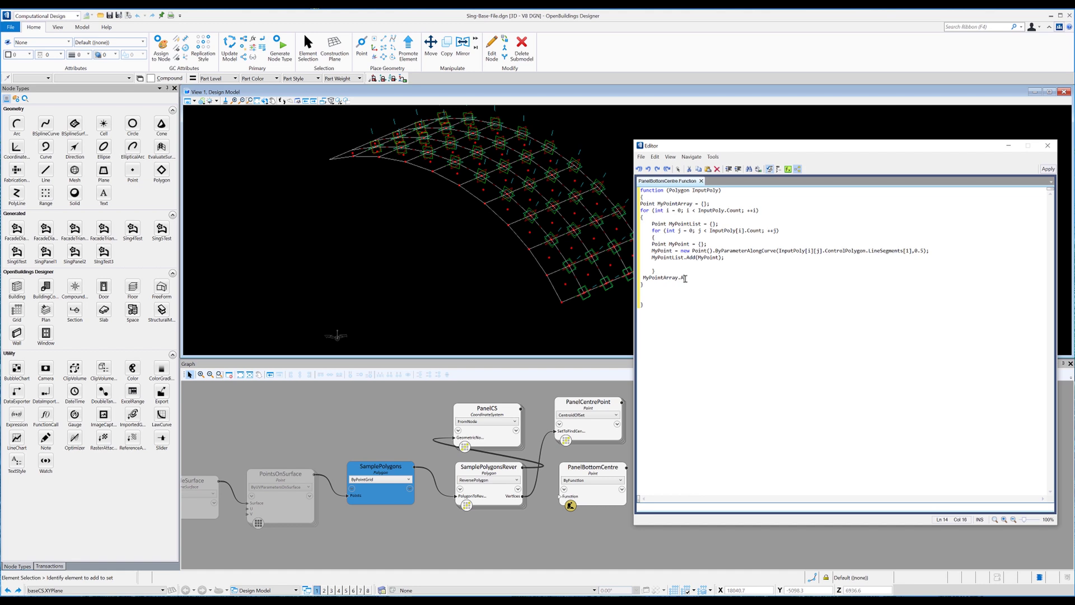
pyautogui.doubleClick(670, 258)
pyautogui.click(698, 278)
pyautogui.write('(MyPointList);')
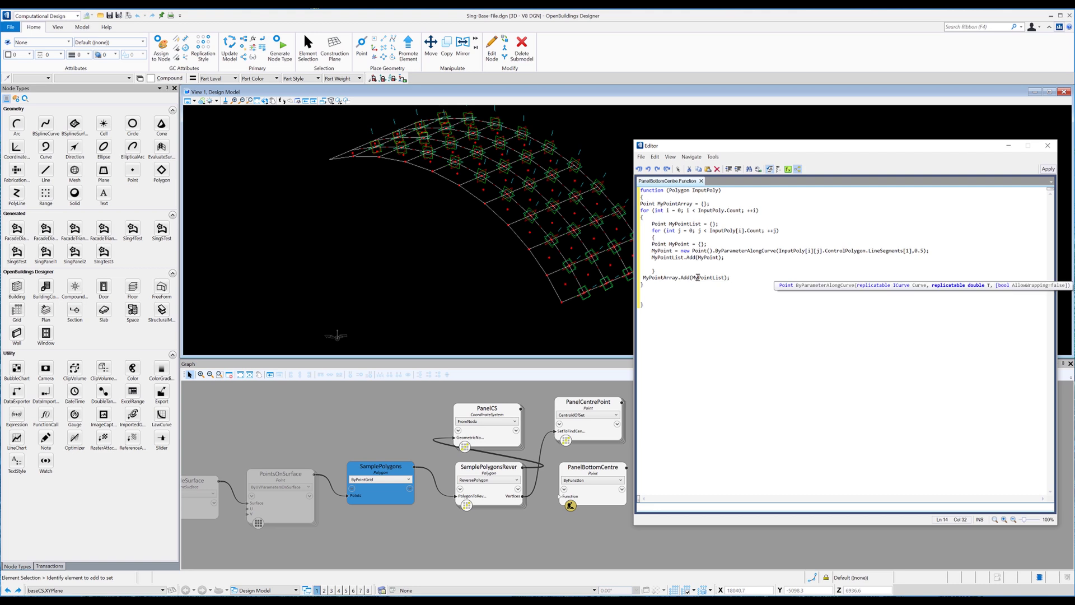
pyautogui.doubleClick(667, 278)
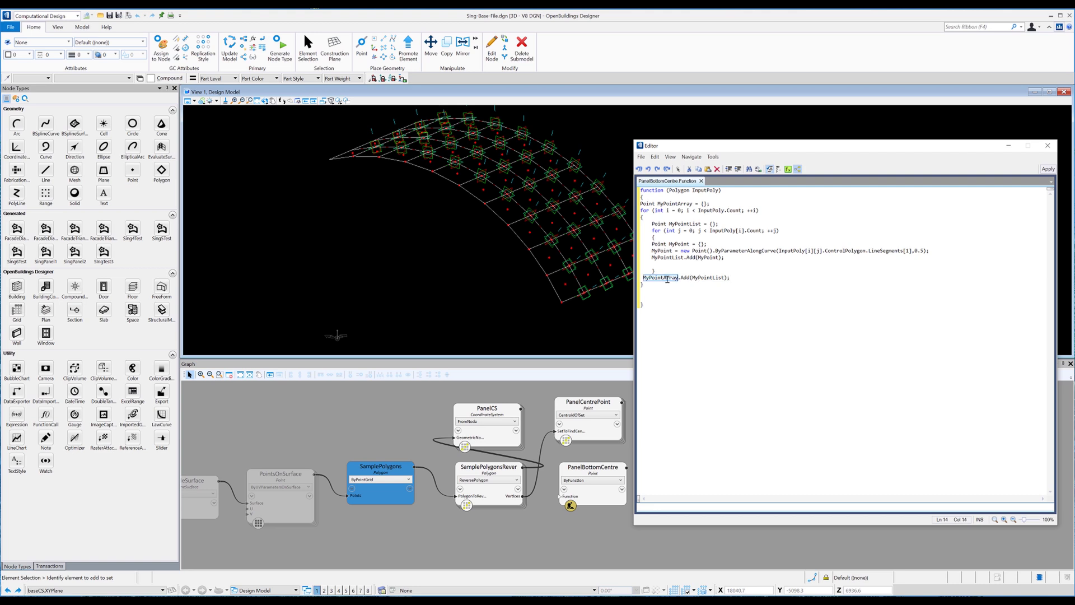
pyautogui.click(643, 293)
pyautogui.write('return MyPointArray')
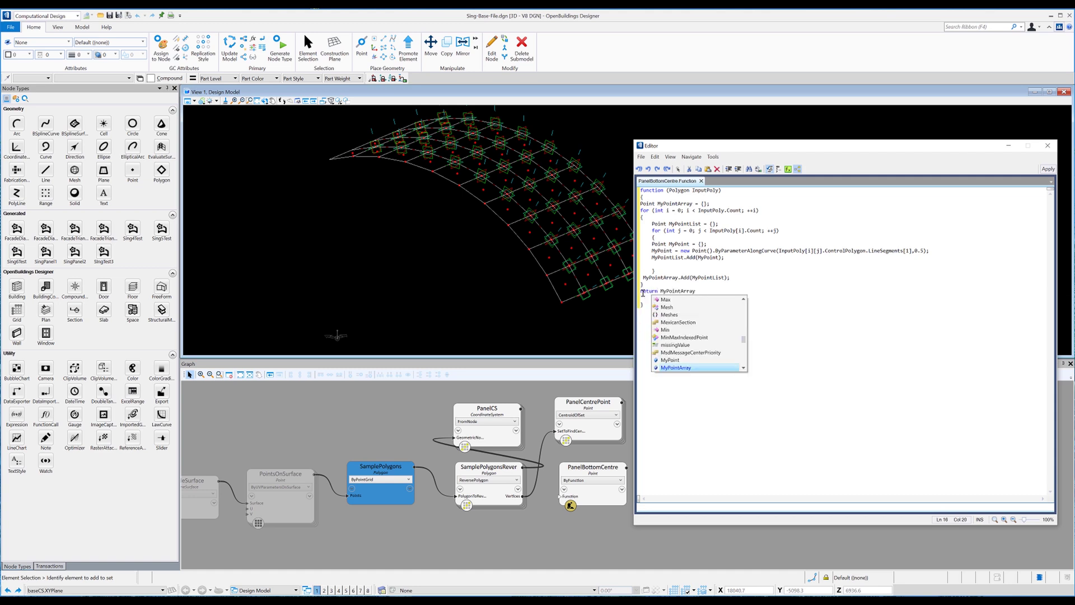
pyautogui.write(';')
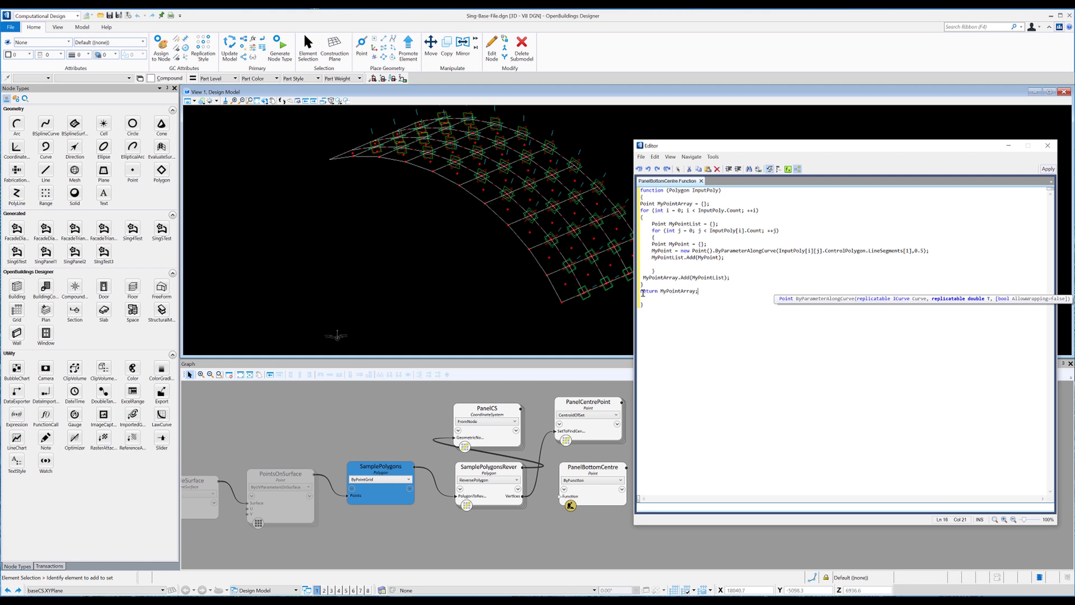
# Apply the function and feed SamplePolygonsReverse Vertices into PanelBottomCentre's InputPoly
pyautogui.click(1048, 169)
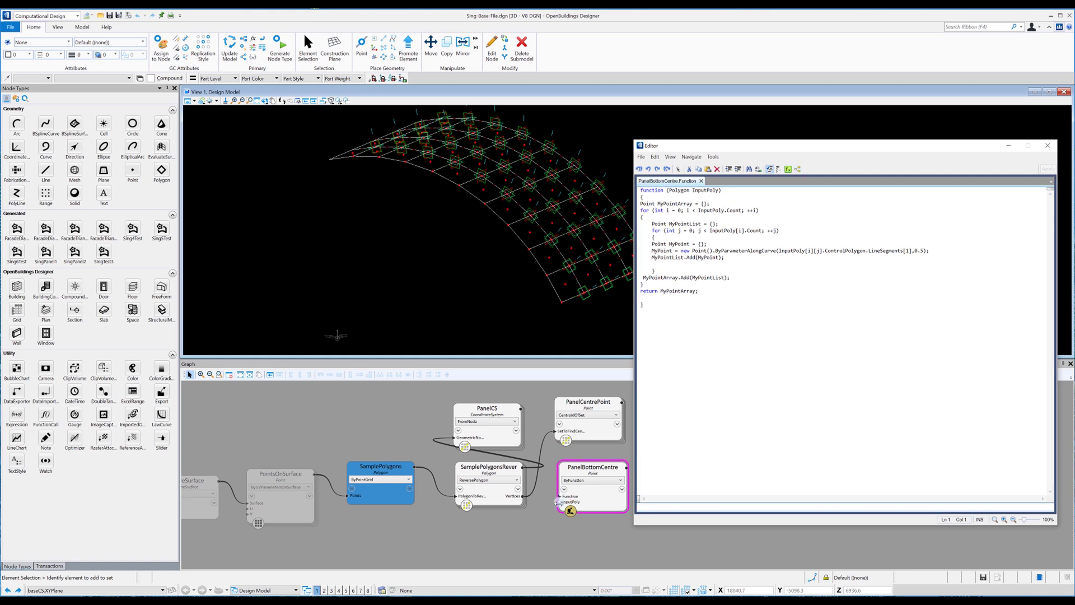
pyautogui.click(559, 501)
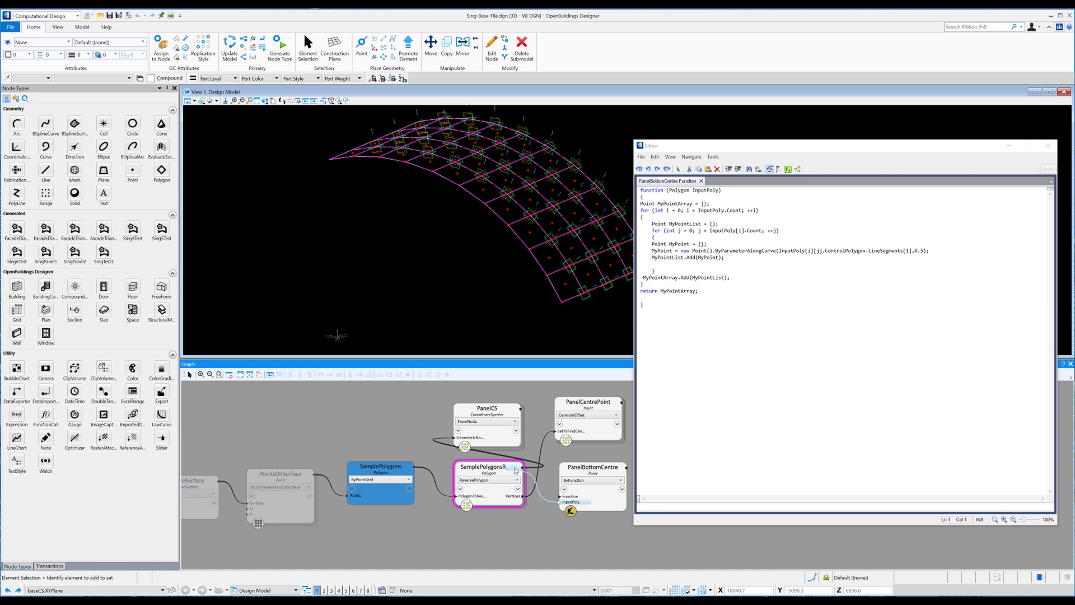
pyautogui.click(516, 468)
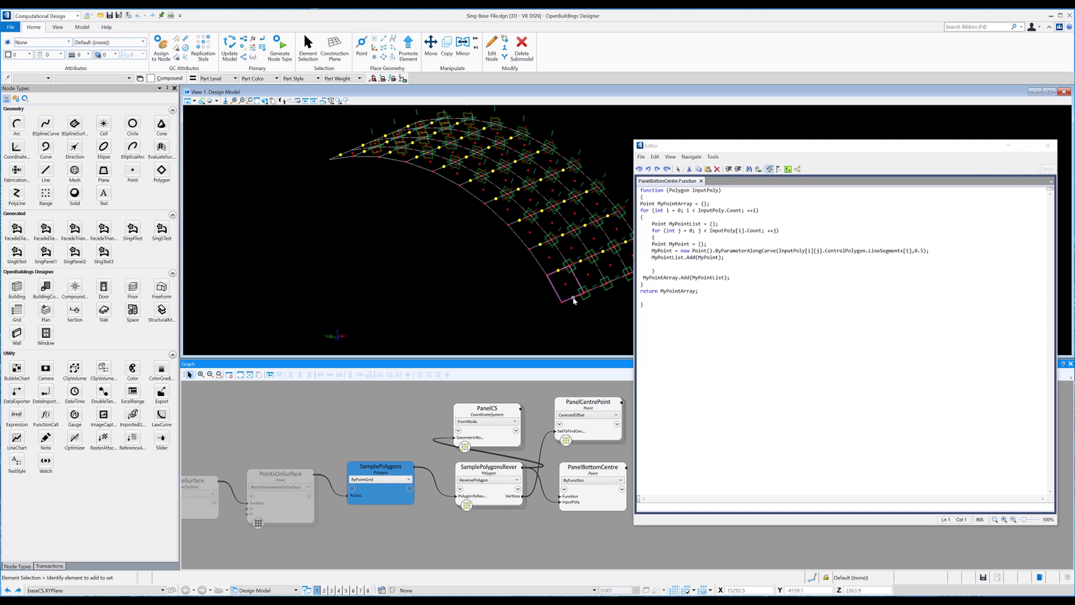
# Change the LineSegments index to 3, apply the function, and close the editor
pyautogui.click(907, 251)
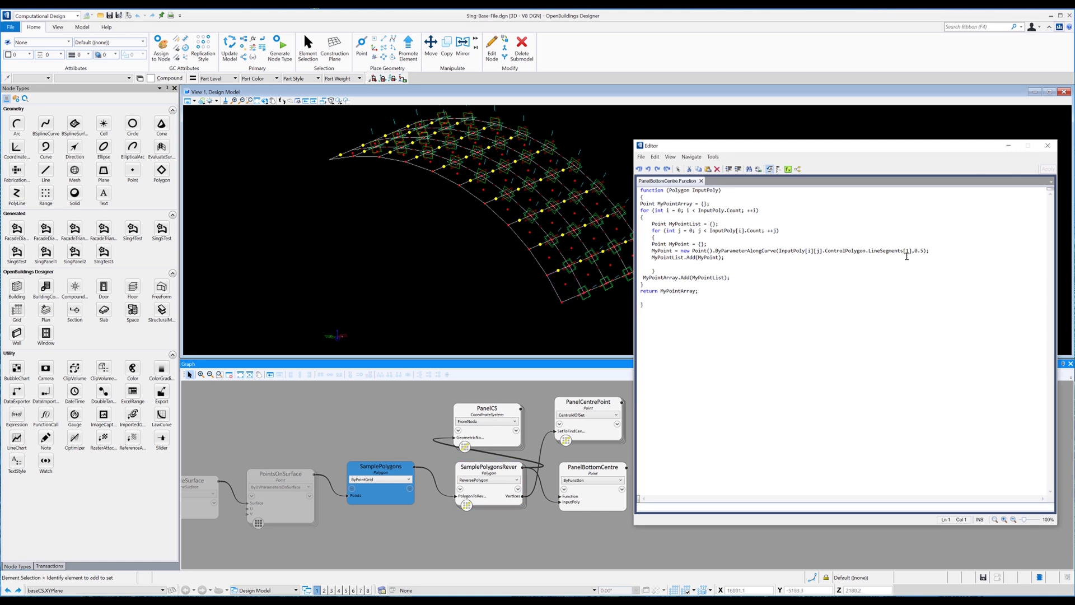
pyautogui.write('3')
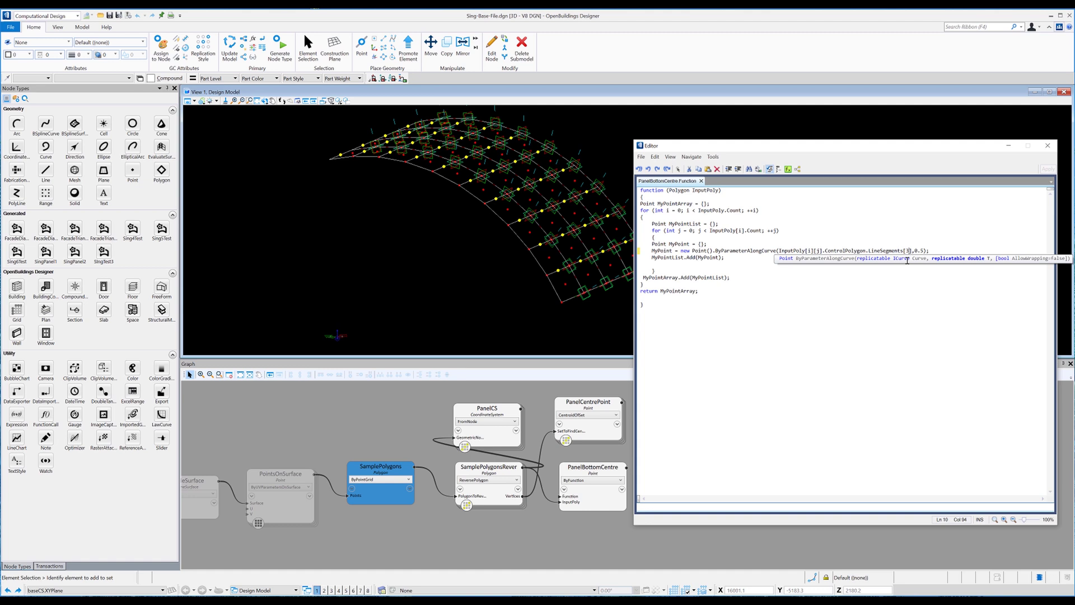
pyautogui.click(1048, 169)
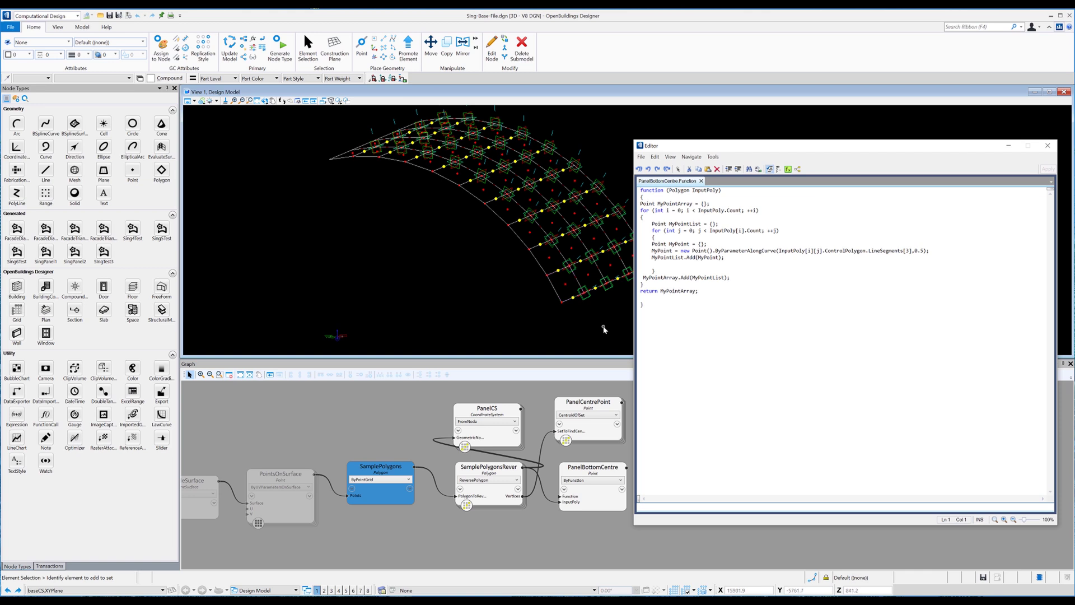
pyautogui.click(1048, 145)
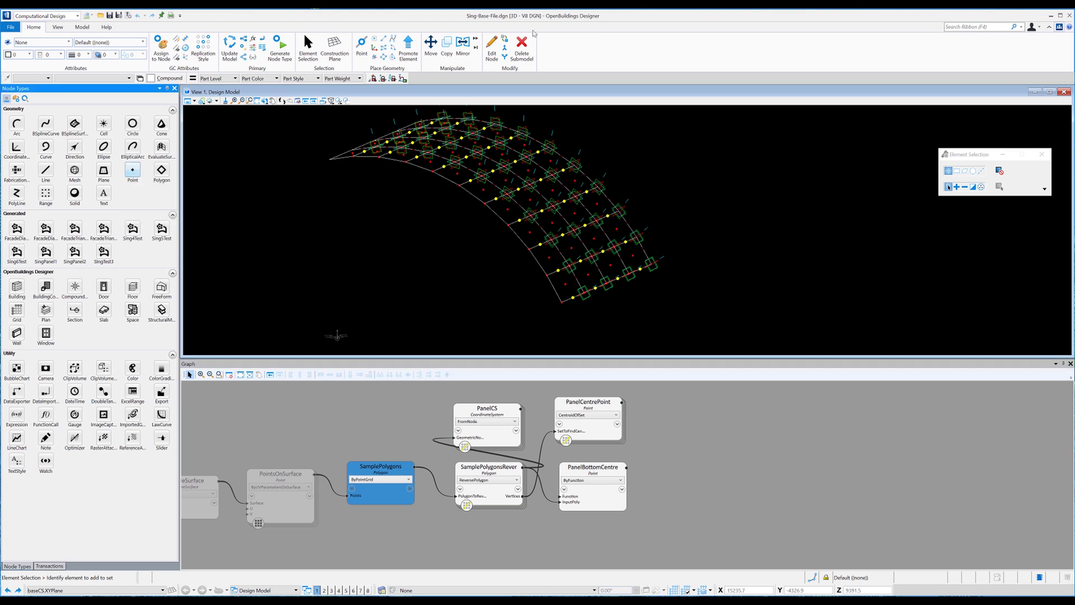
# Place point1 beside the panel grid from a Top view of View 1
pyautogui.click(366, 49)
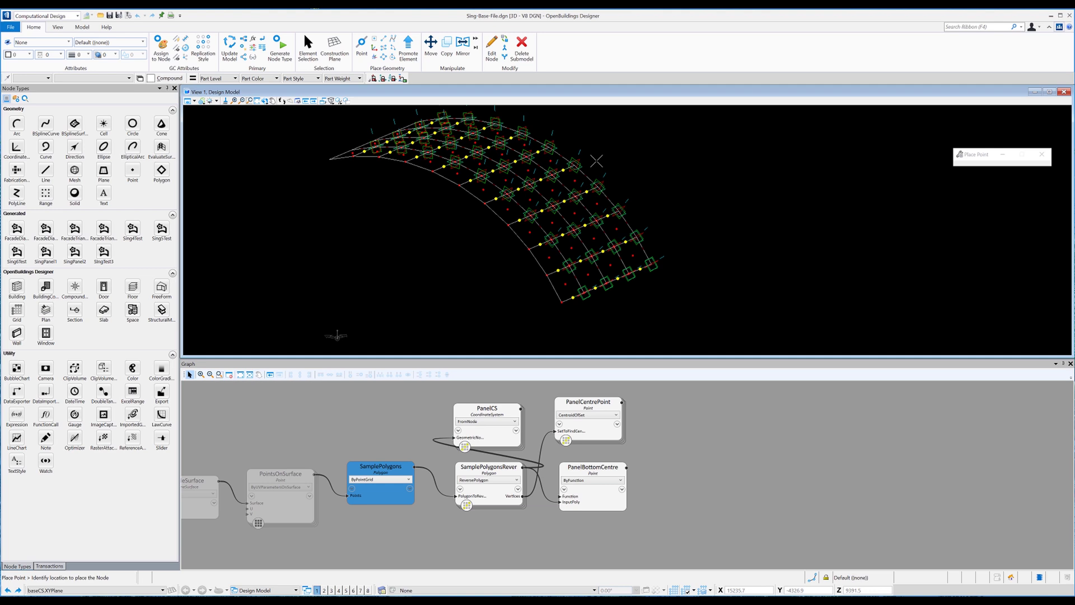
pyautogui.scroll(-3, 687, 163)
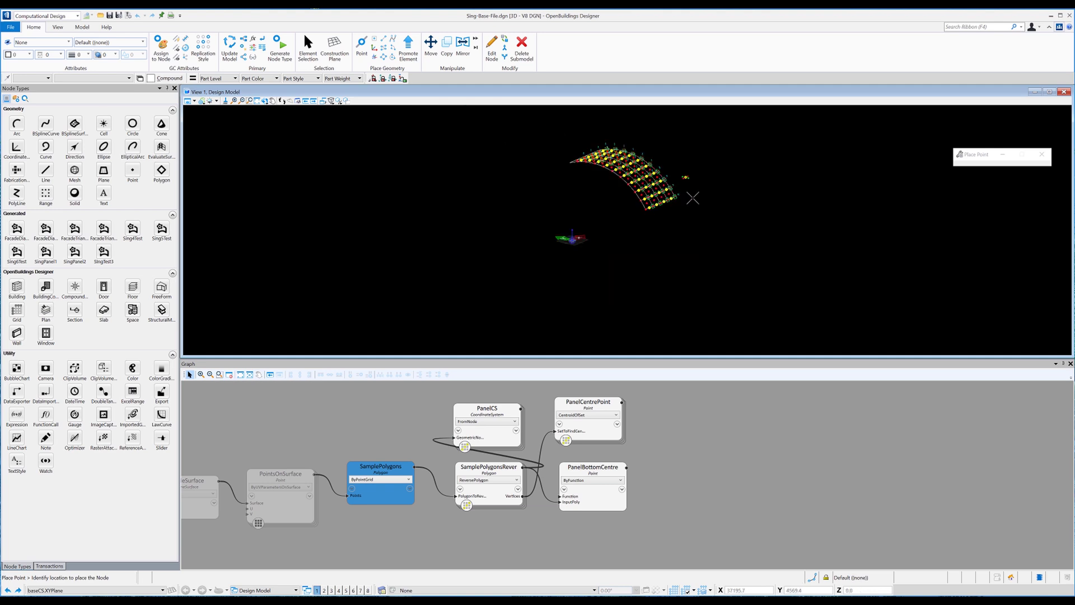
pyautogui.click(273, 101)
pyautogui.click(285, 111)
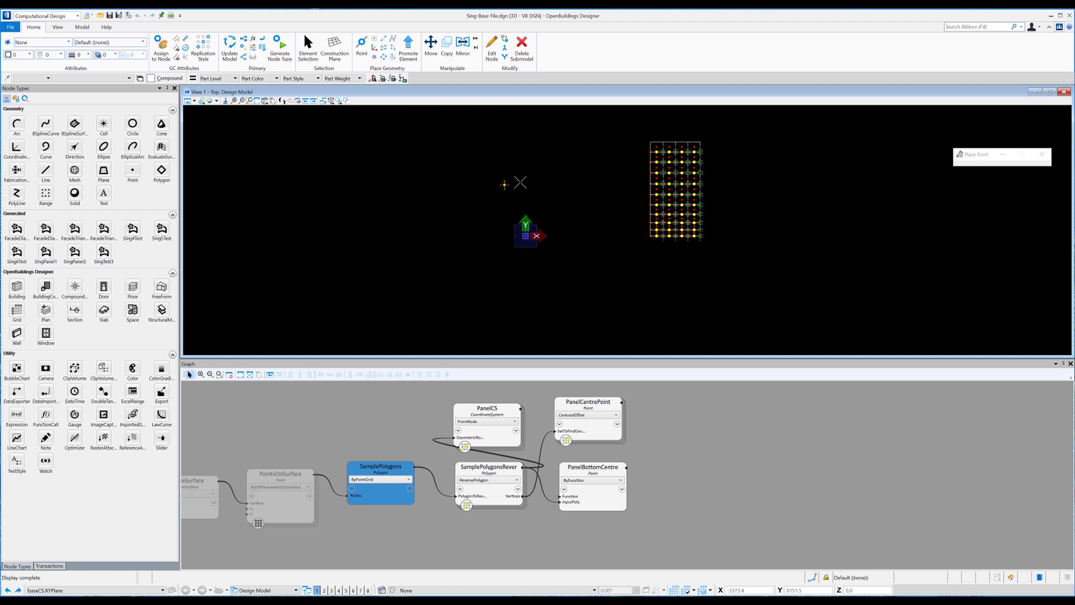
pyautogui.click(677, 290)
pyautogui.scroll(-2, 678, 291)
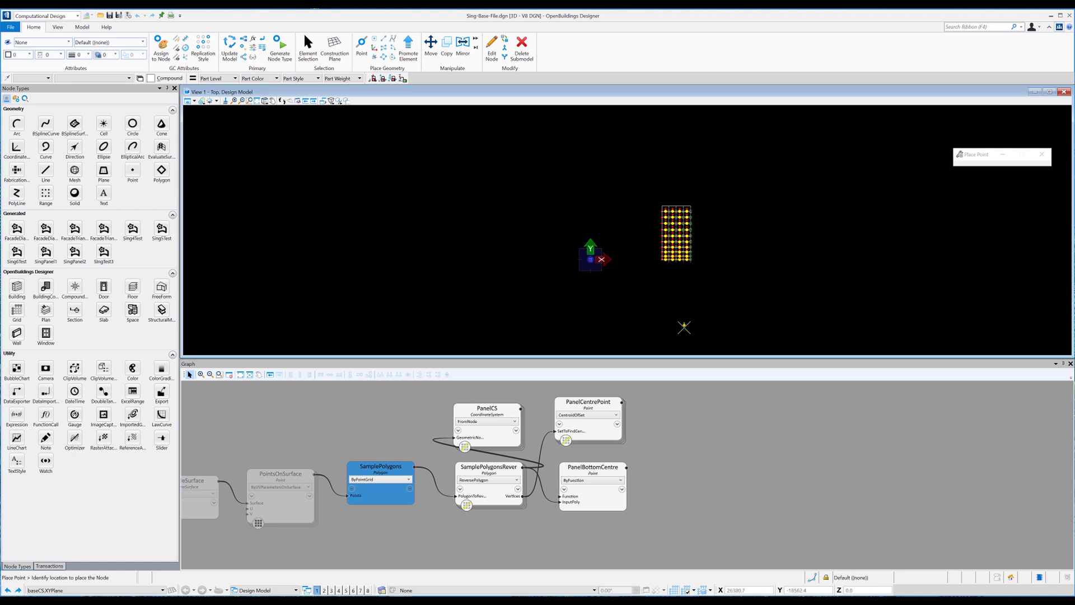
pyautogui.click(679, 328)
pyautogui.click(264, 100)
# Switch to the Left view and rename the point1 node to TargetPoint
pyautogui.click(286, 130)
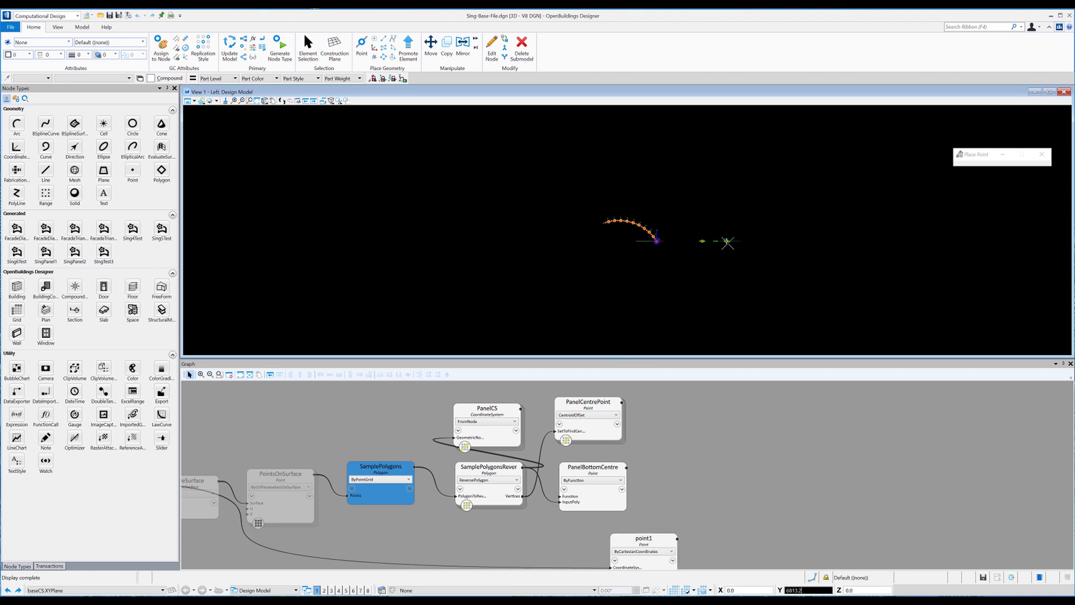
pyautogui.moveTo(633, 546); pyautogui.dragTo(483, 540)
pyautogui.moveTo(486, 539); pyautogui.dragTo(508, 475, button='middle')
pyautogui.doubleClick(518, 469)
pyautogui.write('Tar')
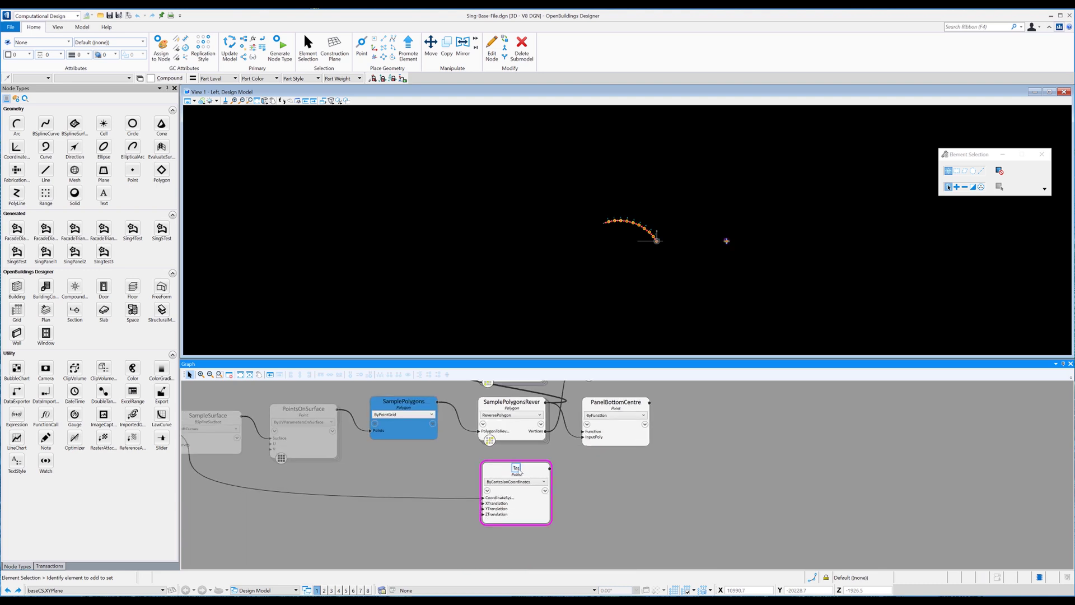
pyautogui.write('getPoint')
pyautogui.press('Return')
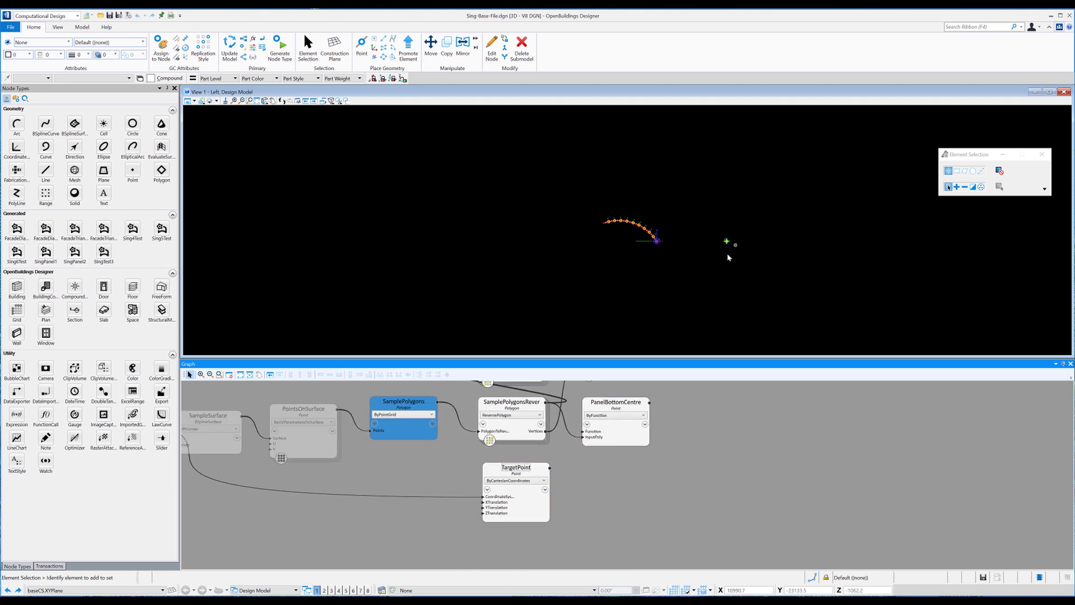
# Move the target point upward, level with the top of the arch
pyautogui.click(431, 48)
pyautogui.scroll(2, 725, 227)
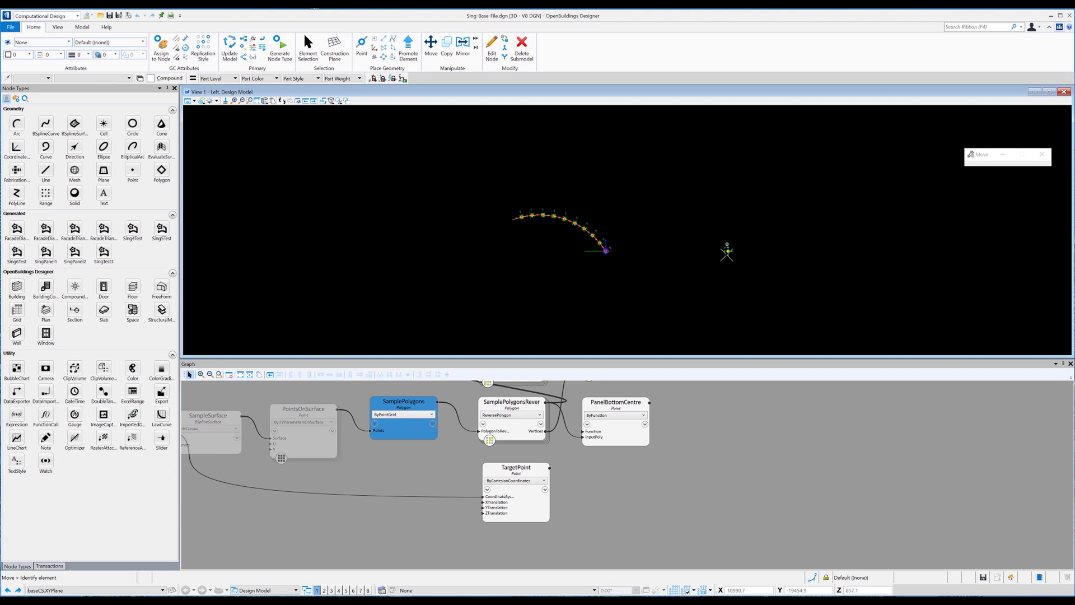
pyautogui.click(723, 246)
pyautogui.click(729, 210)
# Tidy the graph and select the SamplePolygonsReverse and TargetPoint nodes together
pyautogui.moveTo(630, 493); pyautogui.dragTo(556, 528, button='middle')
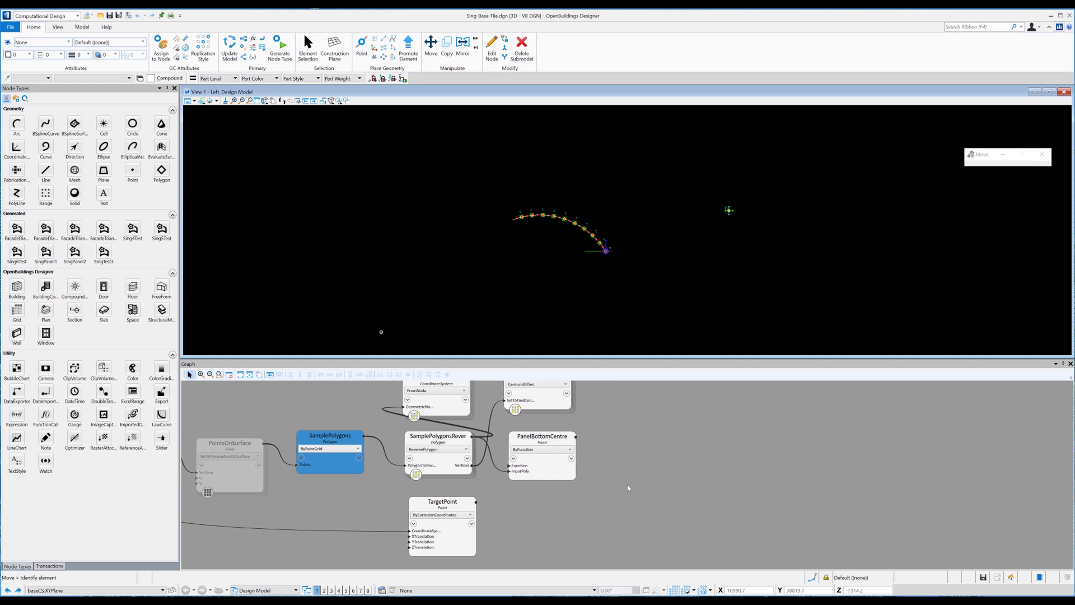
pyautogui.scroll(-1, 602, 469)
pyautogui.moveTo(609, 466); pyautogui.dragTo(575, 481, button='middle')
pyautogui.moveTo(453, 543); pyautogui.dragTo(412, 463)
pyautogui.press('Escape')
pyautogui.scroll(-1, 462, 507)
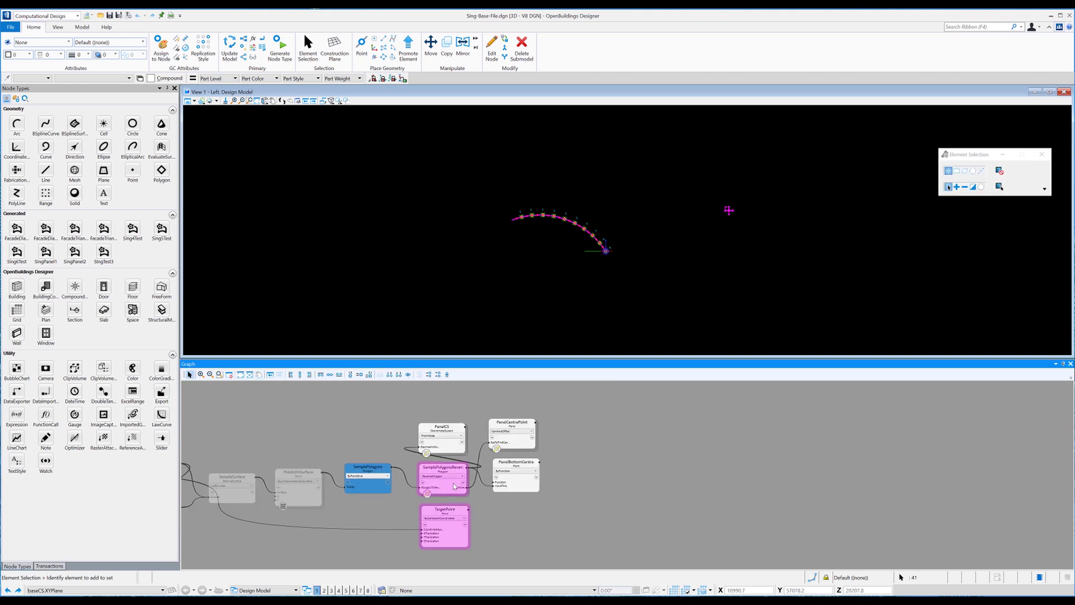
# Colorize the selected SamplePolygonsReverse and TargetPoint nodes yellow
pyautogui.rightClick(446, 480)
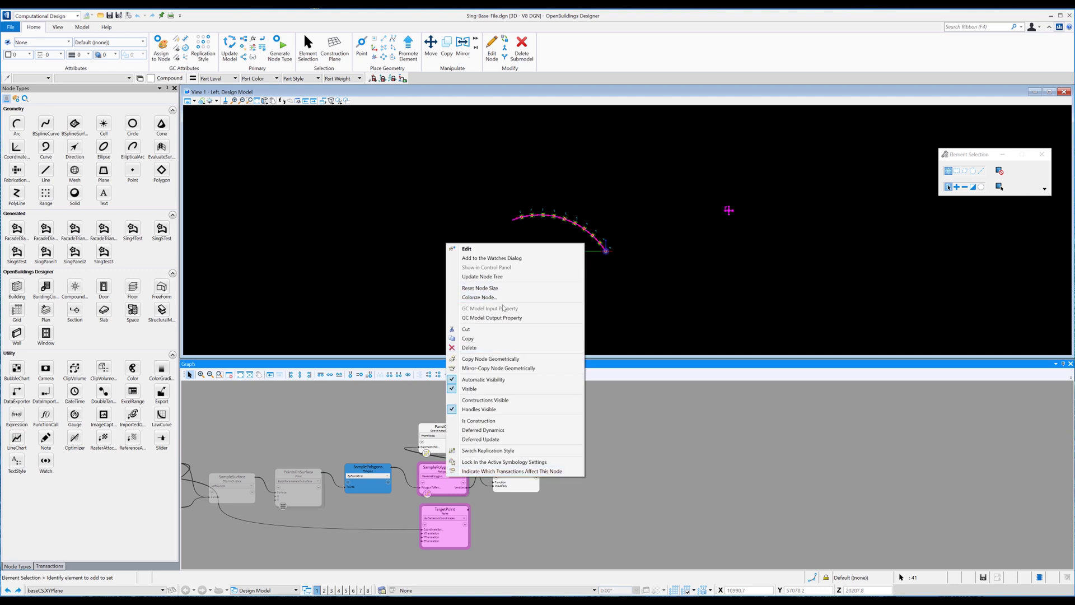
pyautogui.click(480, 297)
pyautogui.click(527, 510)
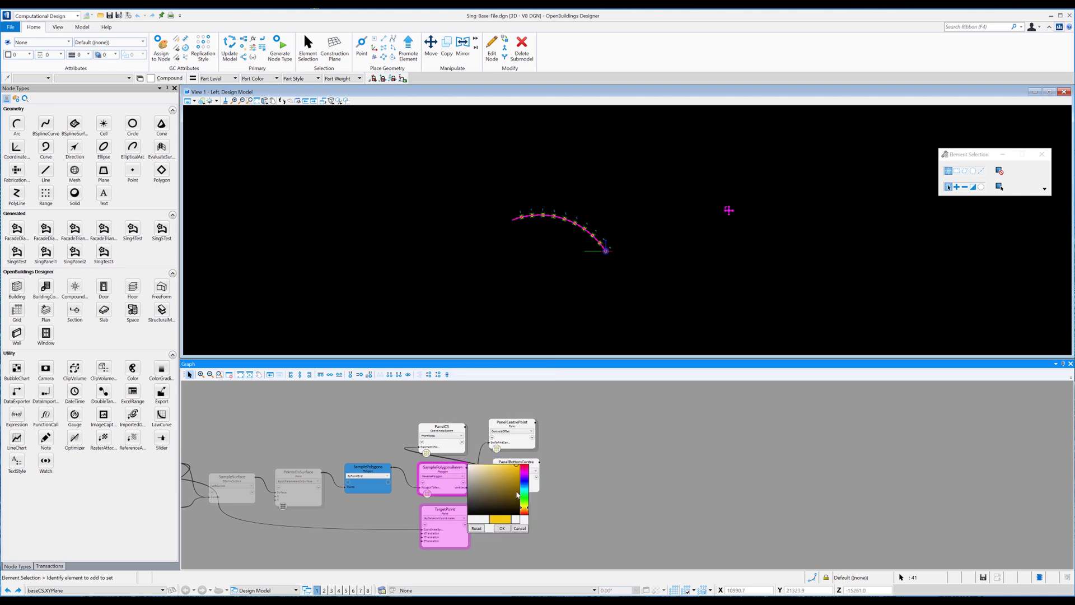
pyautogui.click(501, 528)
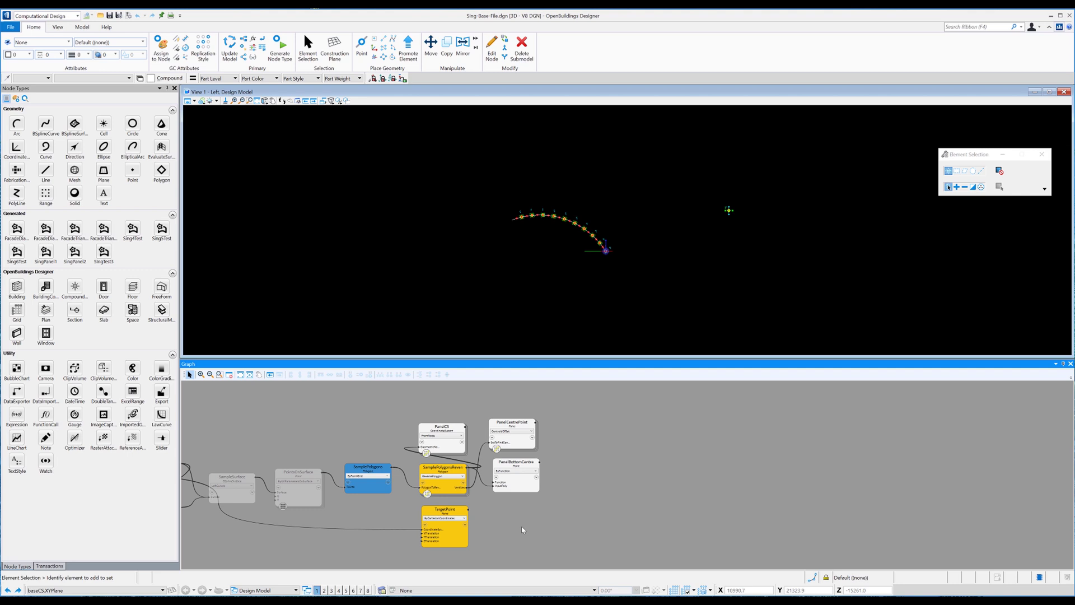
# Rotate the view back to an oblique 3D isometric view of the model
pyautogui.moveTo(264, 92); pyautogui.dragTo(265, 101)
pyautogui.click(265, 110)
pyautogui.click(286, 119)
pyautogui.click(508, 243)
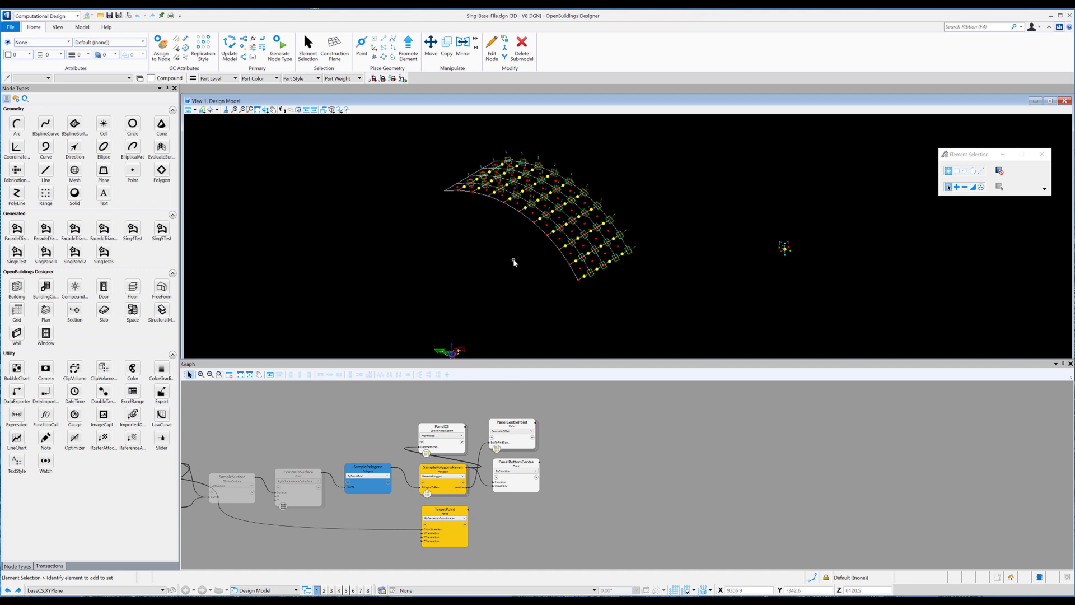
# Read the Angle function's description and signature in the Model Functions reference, then close it
pyautogui.click(82, 28)
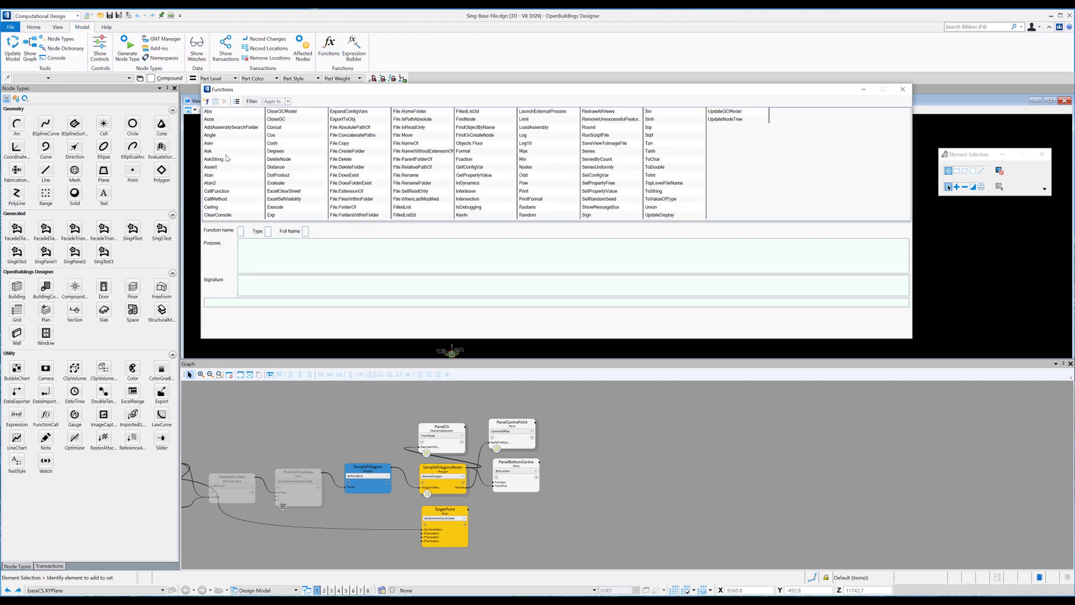
pyautogui.click(210, 136)
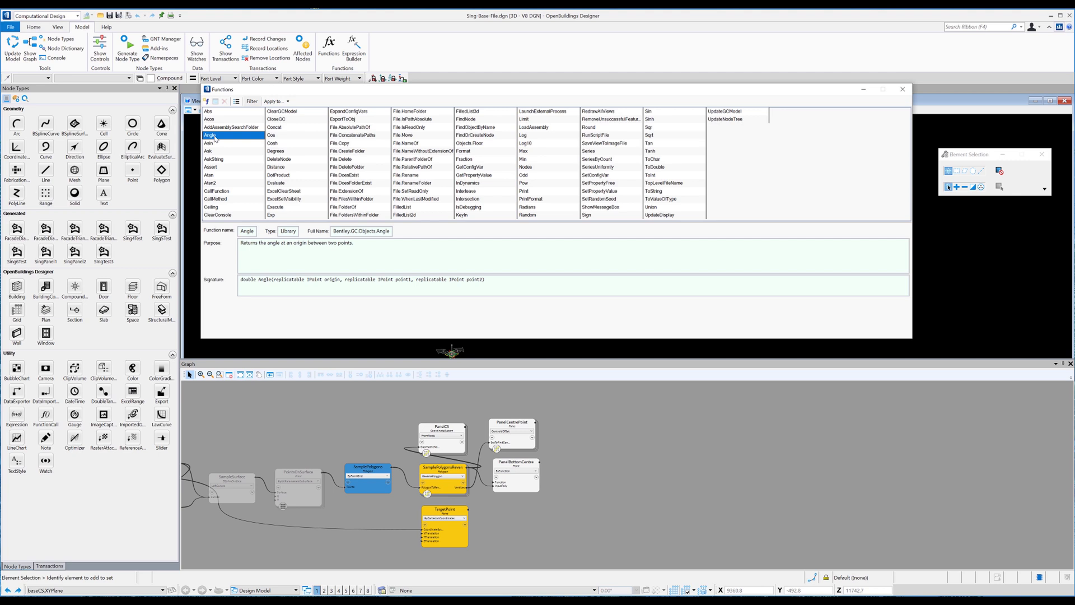
pyautogui.click(903, 90)
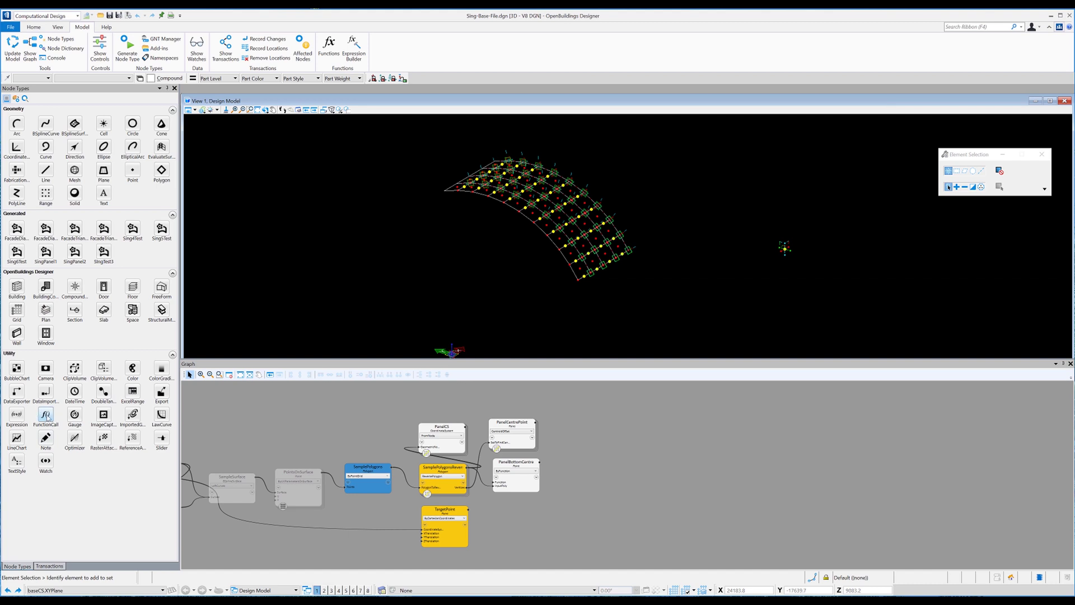
# Add a FunctionCall node right of PanelBottomCentre and name it Angle360
pyautogui.moveTo(46, 414); pyautogui.dragTo(629, 462)
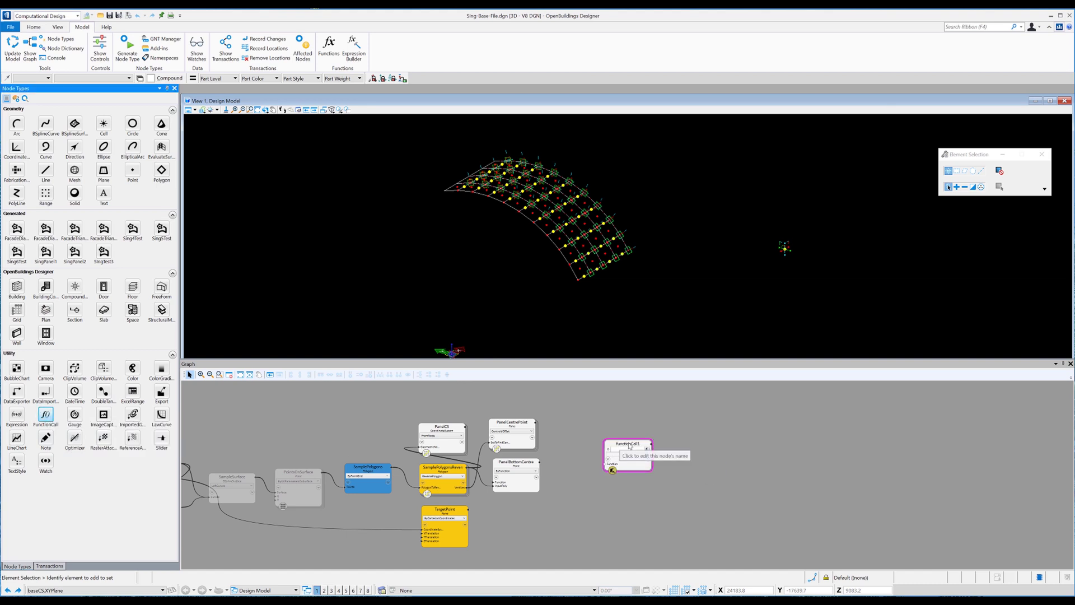
pyautogui.click(629, 445)
pyautogui.press('BackSpace')
pyautogui.write('Angle360')
pyautogui.press('Return')
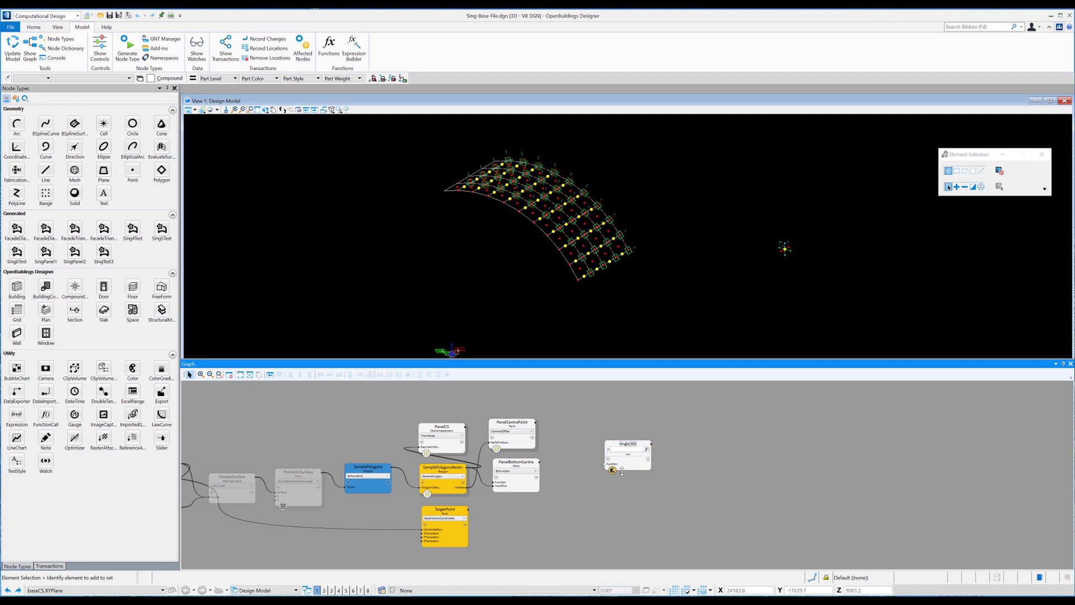
# Paste the prepared angle script into the Angle360 node's Function input
pyautogui.click(627, 465)
pyautogui.click(631, 465)
pyautogui.hotkey('ctrl', 'v')
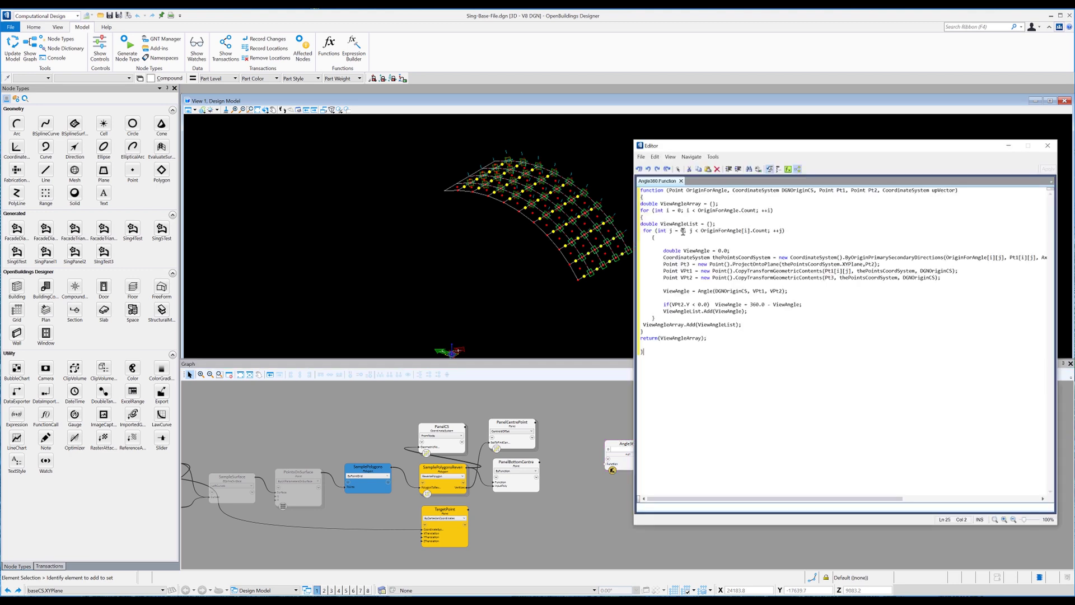
pyautogui.click(763, 339)
# Review the OriginForAngle, DGNOriginCS and upVector inputs in the script's signature
pyautogui.moveTo(676, 191); pyautogui.dragTo(730, 191)
pyautogui.moveTo(755, 191); pyautogui.dragTo(807, 191)
pyautogui.moveTo(894, 190); pyautogui.dragTo(957, 190)
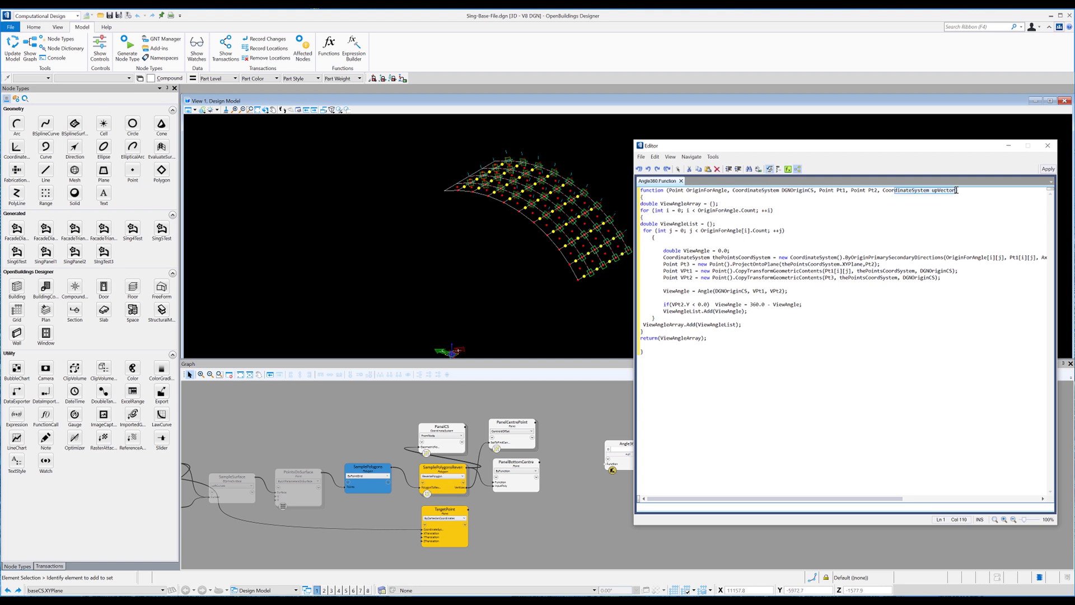
pyautogui.click(954, 202)
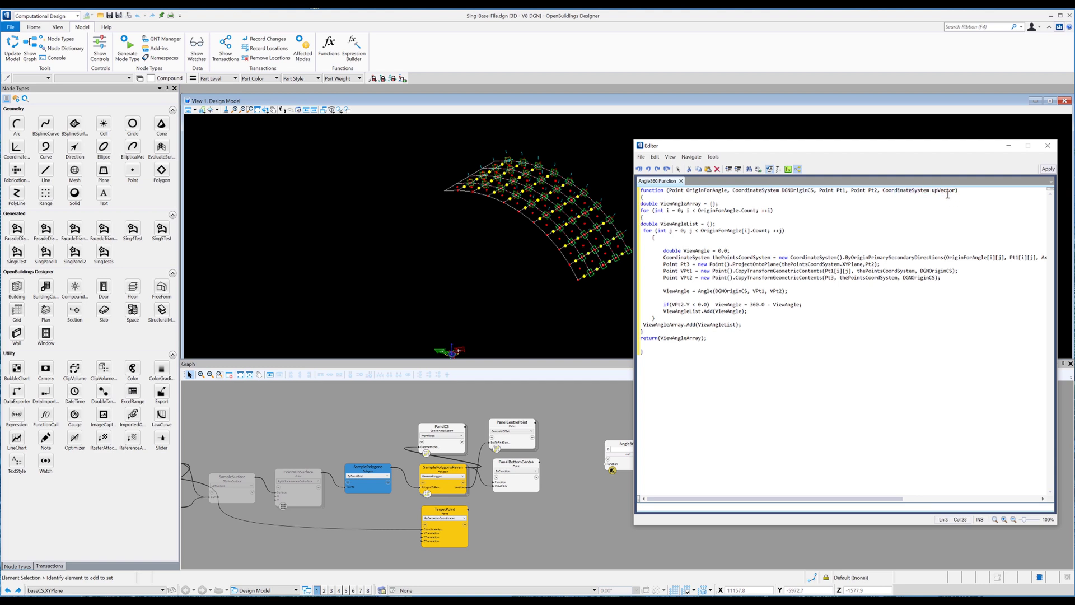
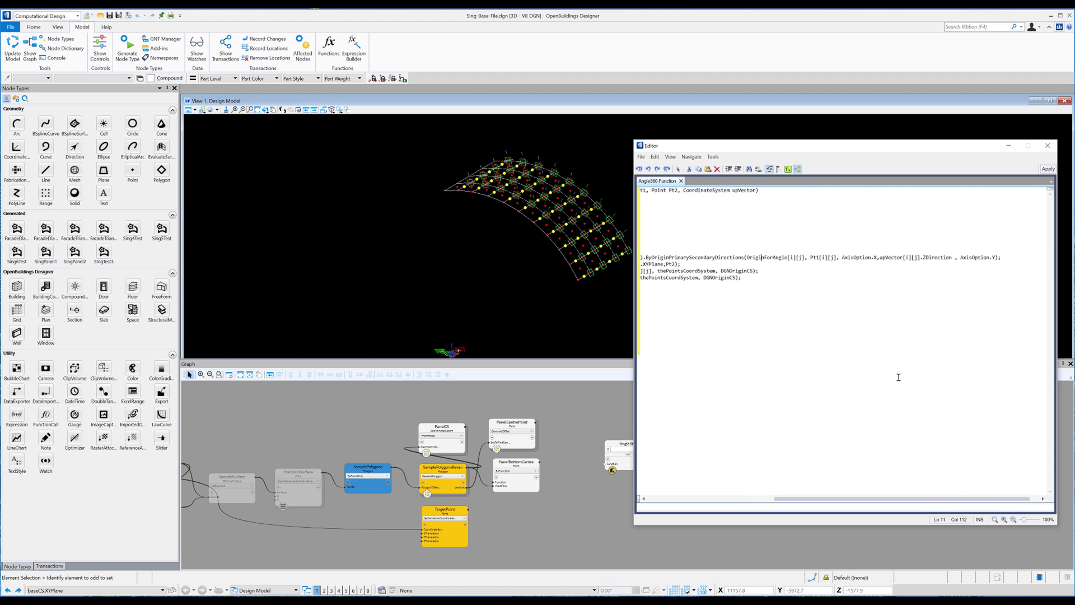
# Correct the Pt3 ProjectOntoPlane line in the Angle360 function code, checking the model behind the editor
pyautogui.moveTo(866, 502); pyautogui.dragTo(706, 511)
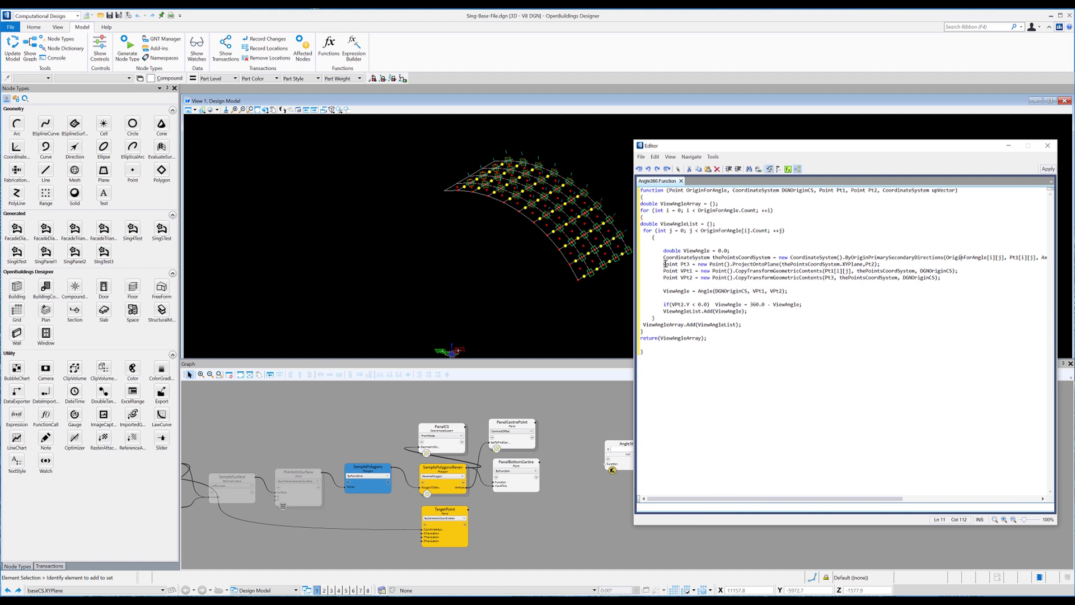
pyautogui.moveTo(664, 264); pyautogui.dragTo(884, 263)
pyautogui.click(885, 264)
pyautogui.moveTo(768, 157); pyautogui.dragTo(786, 248)
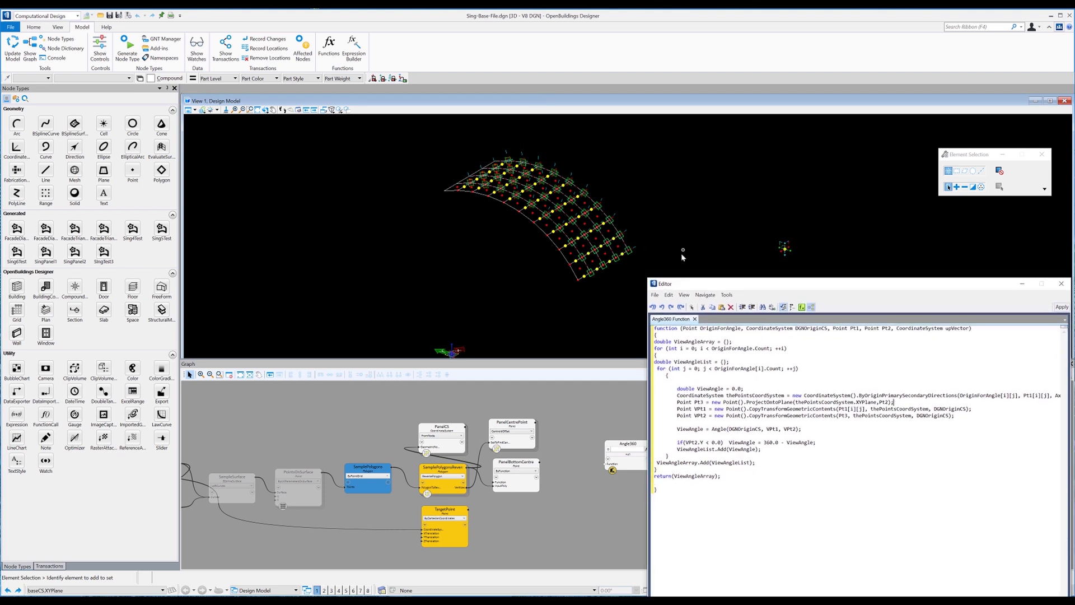
pyautogui.moveTo(738, 286); pyautogui.dragTo(709, 176)
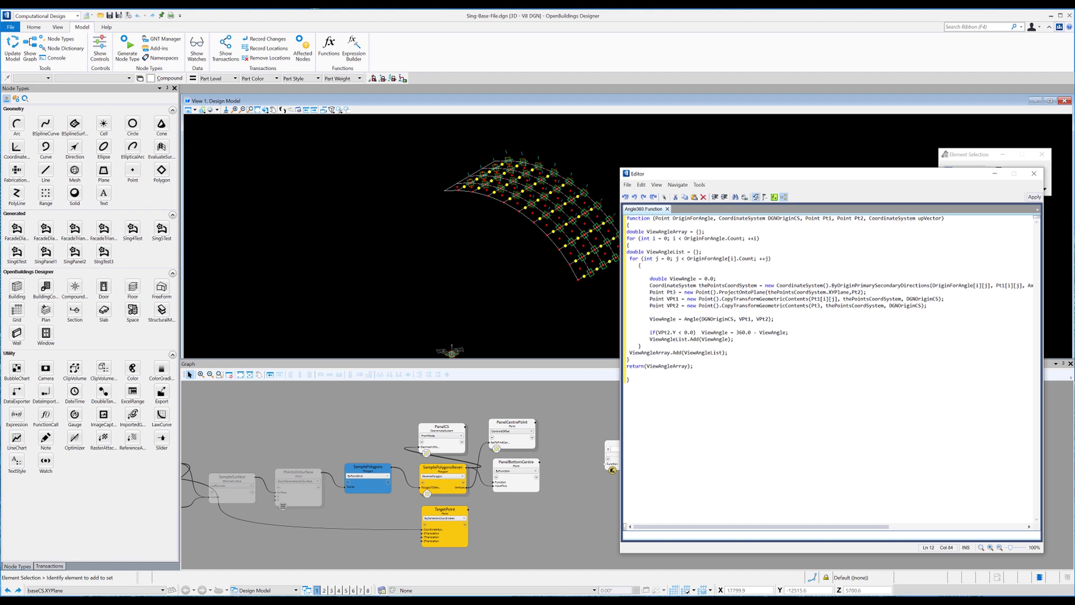
# Apply the edited Angle360 function to its node and close the code editor
pyautogui.click(1034, 196)
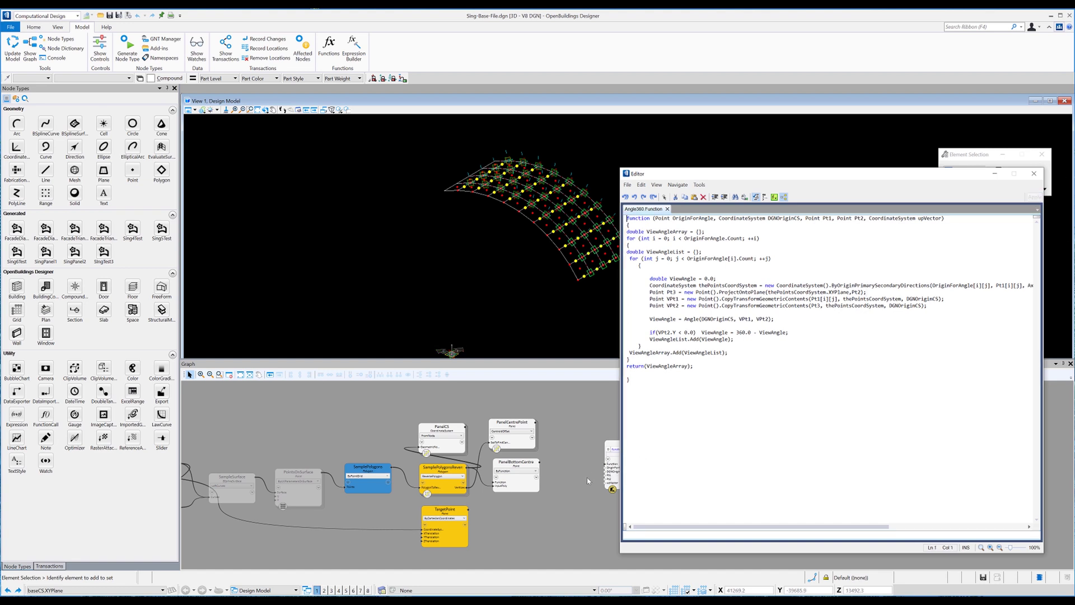
pyautogui.click(1034, 173)
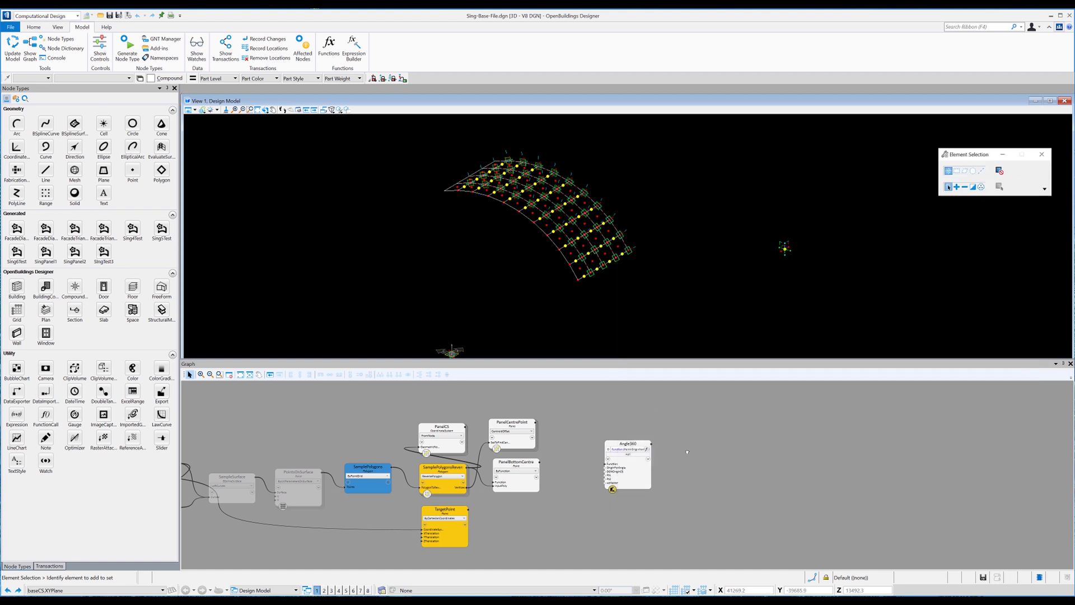
pyautogui.moveTo(687, 452); pyautogui.dragTo(704, 435, button='middle')
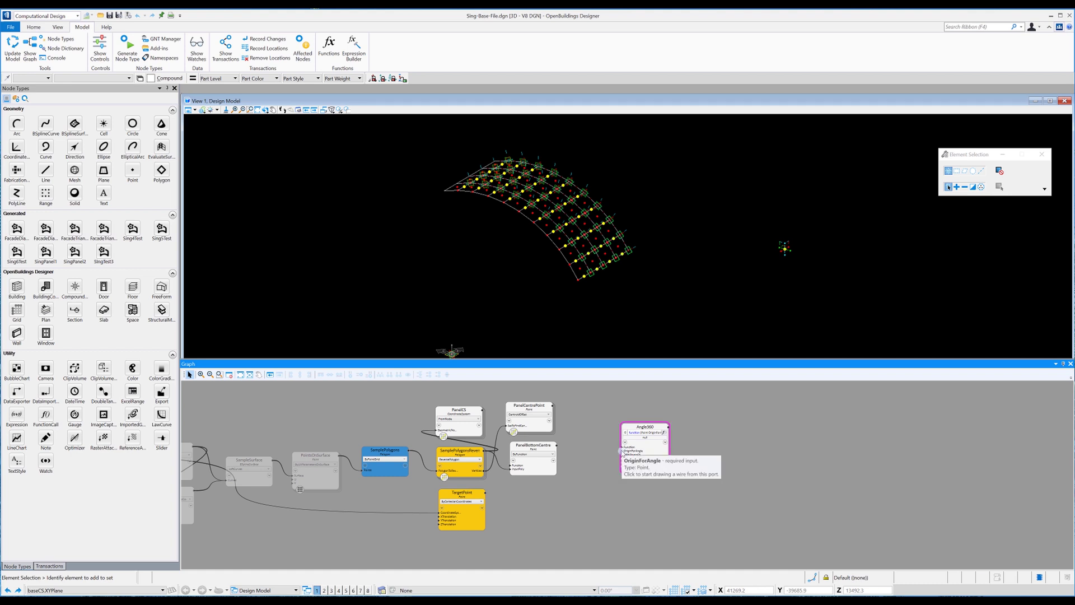
# Connect PanelCentrePoint to Angle360's OriginForAngle and baseCS to its DGNOriginCS input
pyautogui.click(622, 452)
pyautogui.click(553, 404)
pyautogui.click(623, 455)
pyautogui.moveTo(386, 497); pyautogui.dragTo(697, 476, button='middle')
pyautogui.click(339, 437)
pyautogui.moveTo(953, 475); pyautogui.dragTo(778, 500, button='middle')
# Wire PanelBottomCentre to Pt1, TargetPoint to Pt2 and PanelCS to upVector on Angle360
pyautogui.click(751, 462)
pyautogui.click(689, 448)
pyautogui.click(751, 465)
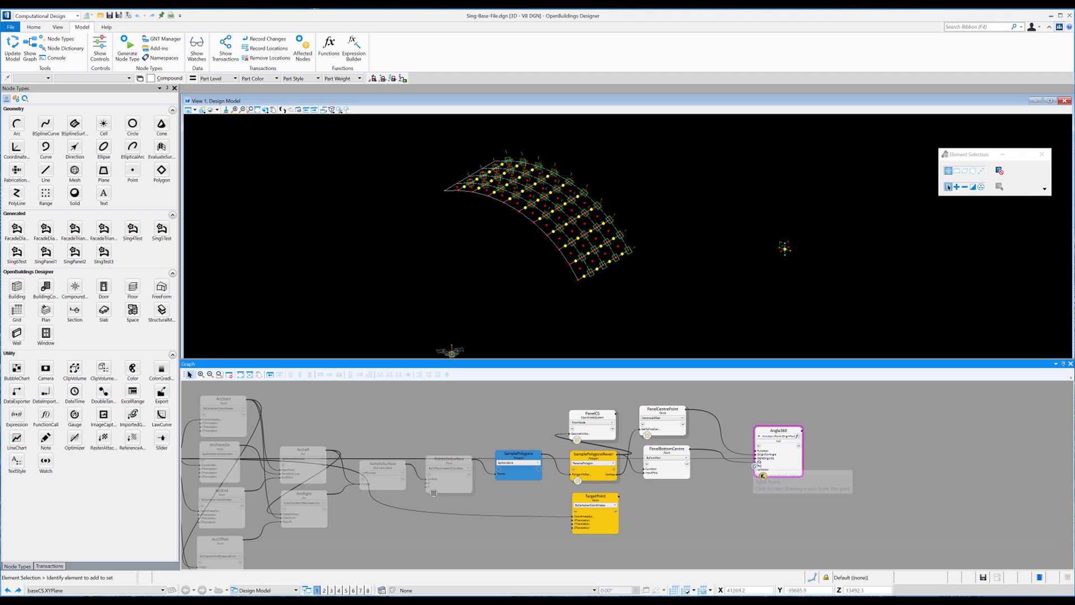
pyautogui.click(611, 496)
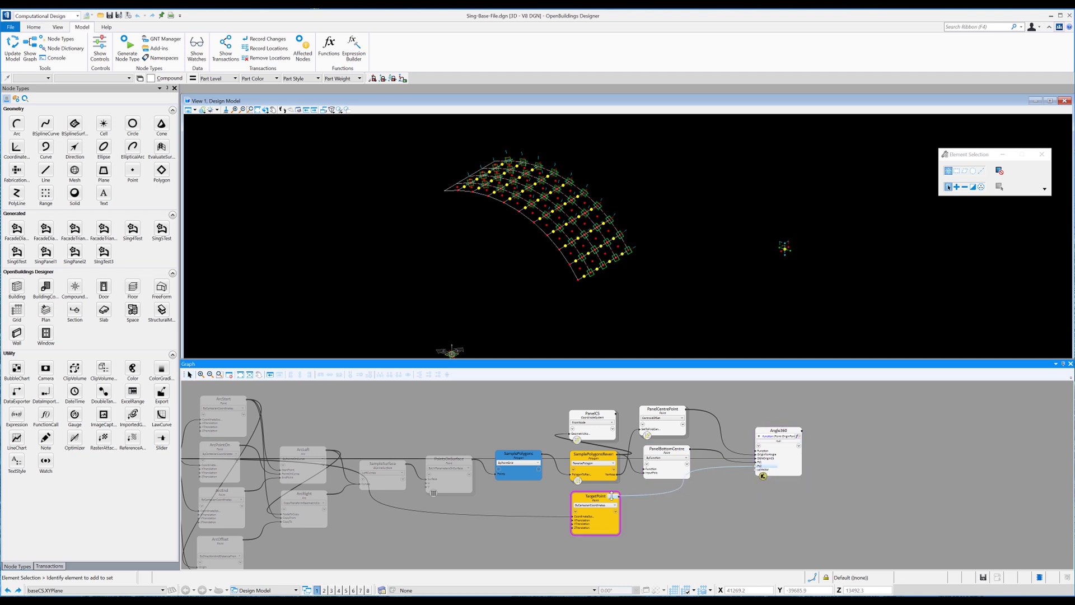
pyautogui.click(754, 471)
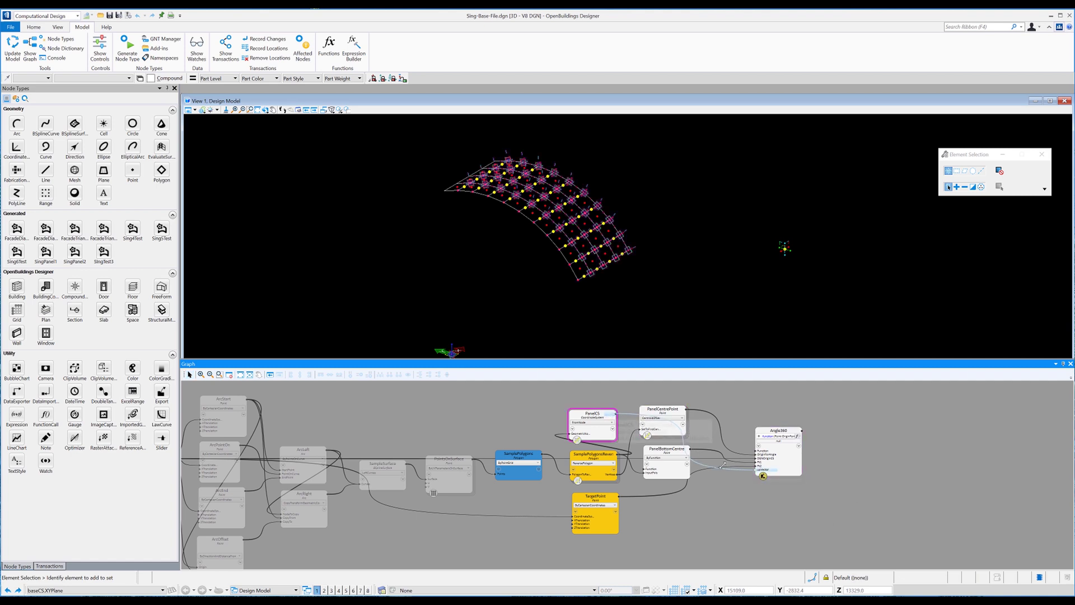
pyautogui.moveTo(772, 469); pyautogui.dragTo(771, 470)
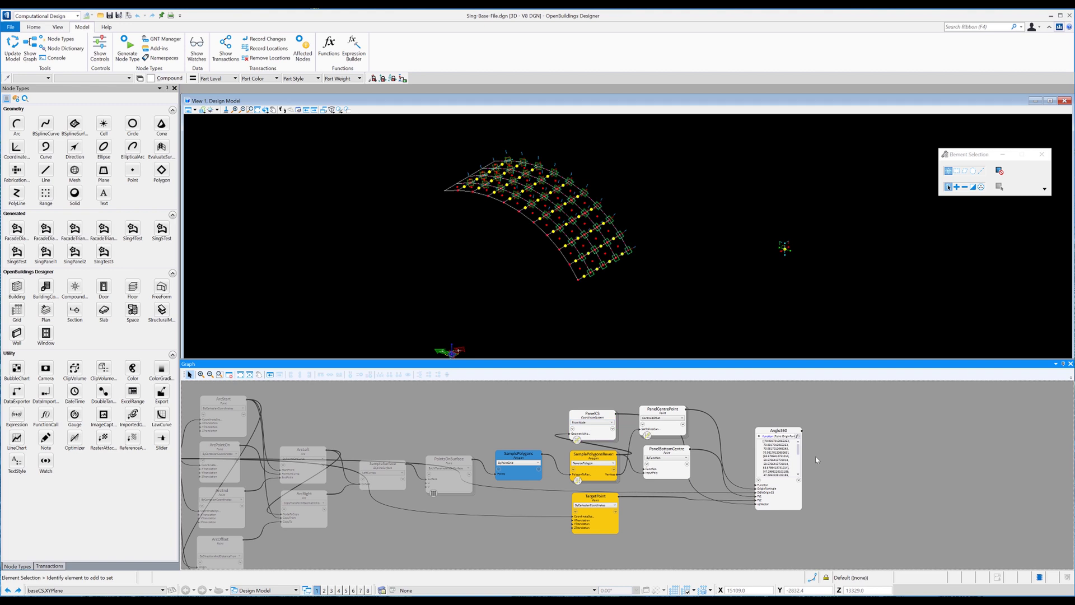
# Set View 1 to the Left standard orientation
pyautogui.scroll(3, 817, 454)
pyautogui.scroll(-2, 816, 455)
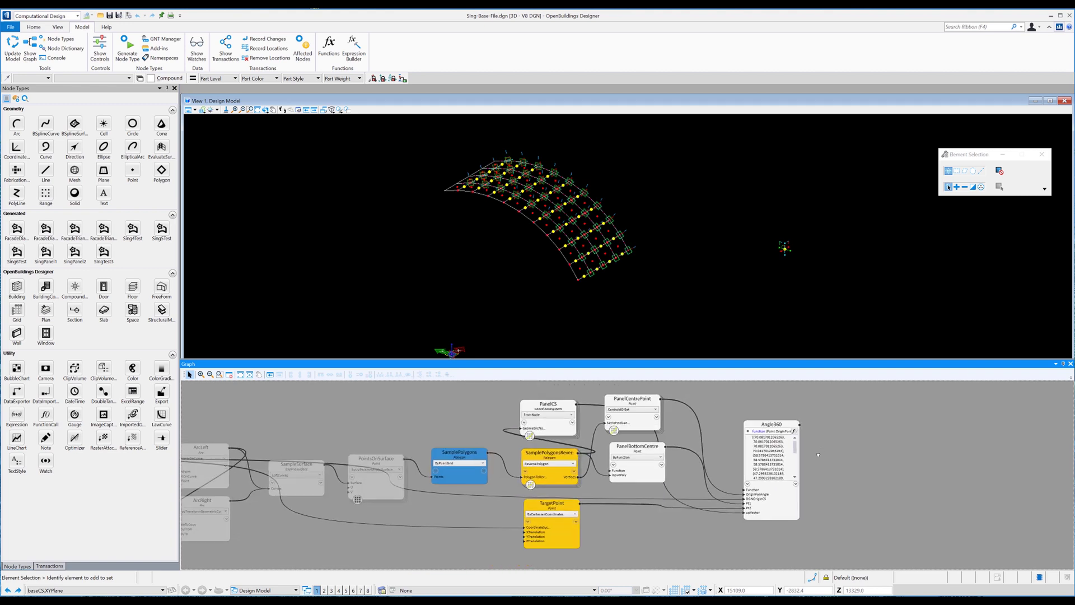
pyautogui.moveTo(815, 455); pyautogui.dragTo(811, 462, button='middle')
pyautogui.click(266, 111)
pyautogui.click(284, 155)
# Move the target point lower, then reposition it high above the arch
pyautogui.click(34, 27)
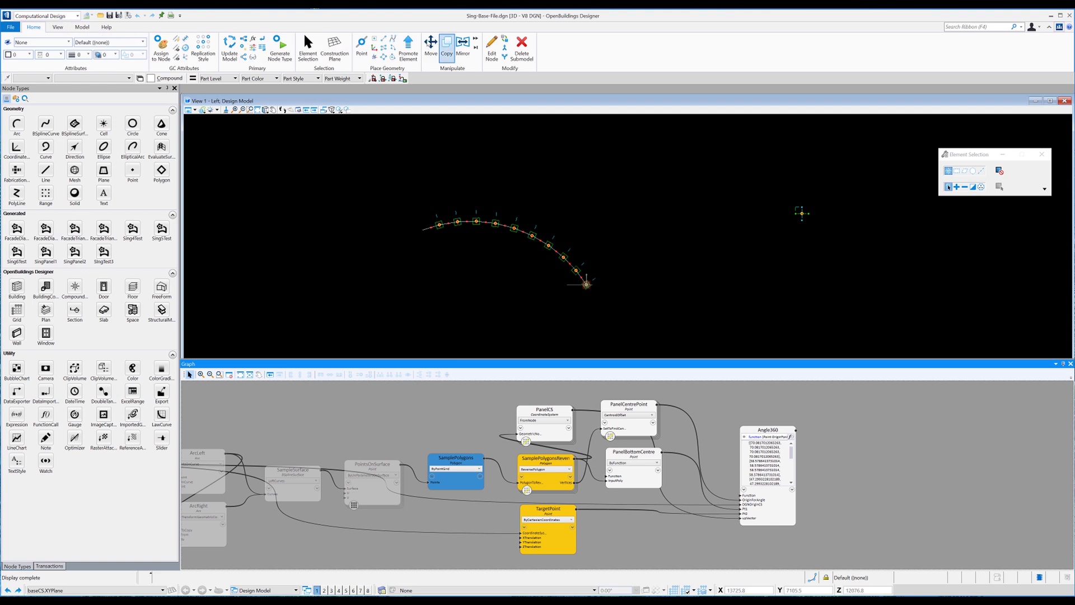
pyautogui.click(431, 45)
pyautogui.click(801, 213)
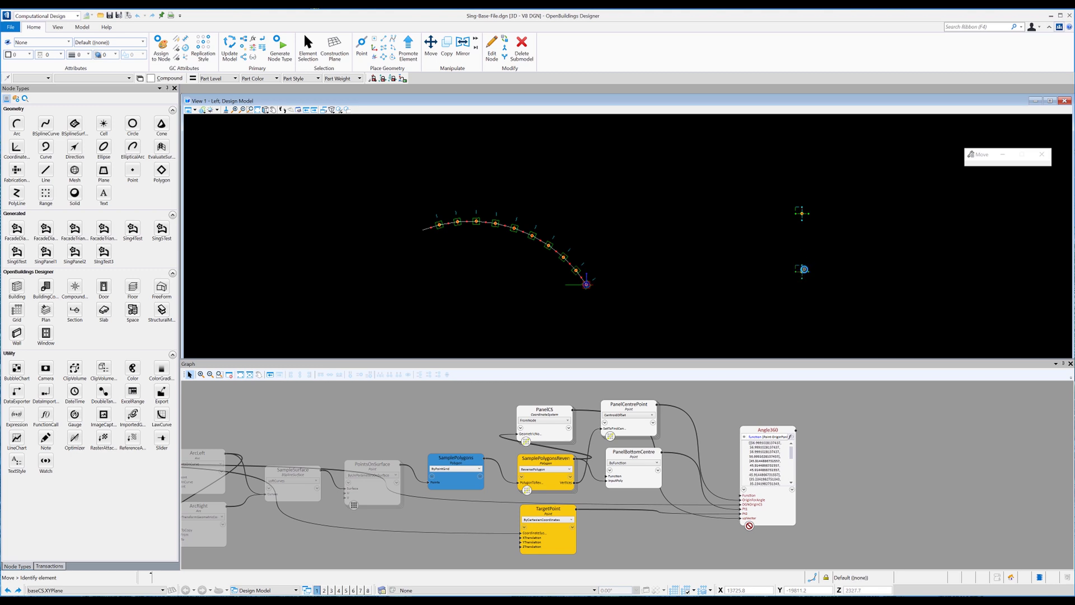
pyautogui.click(802, 276)
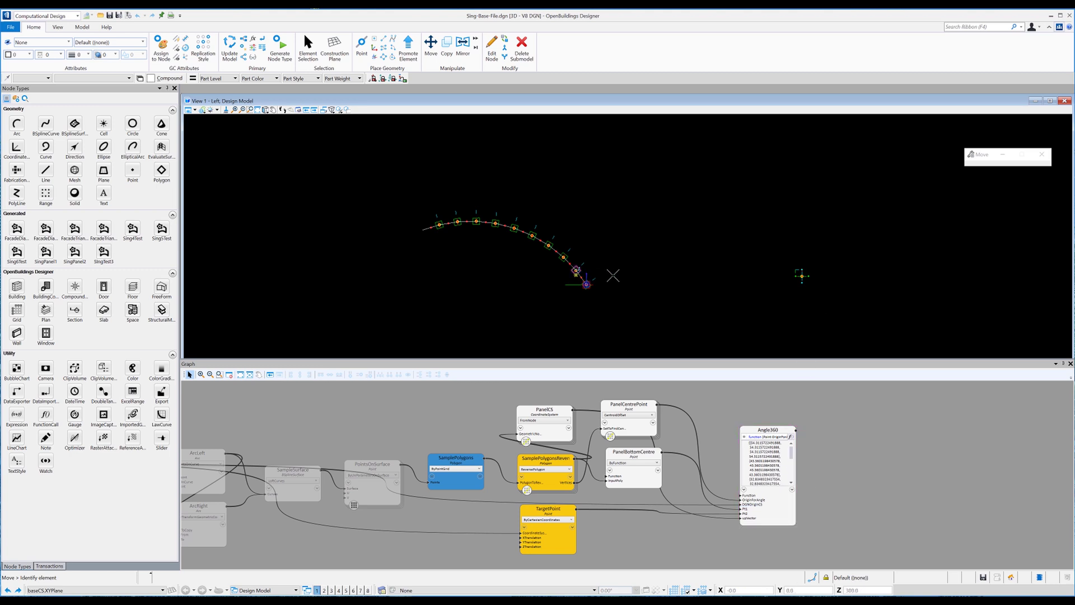
pyautogui.moveTo(792, 457); pyautogui.dragTo(791, 481)
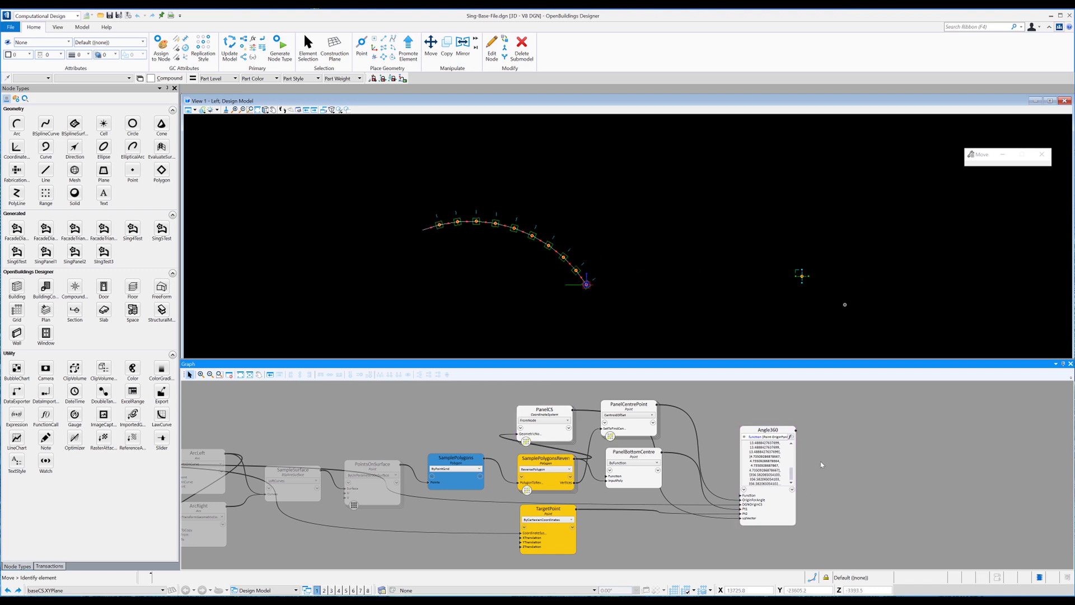
pyautogui.click(430, 46)
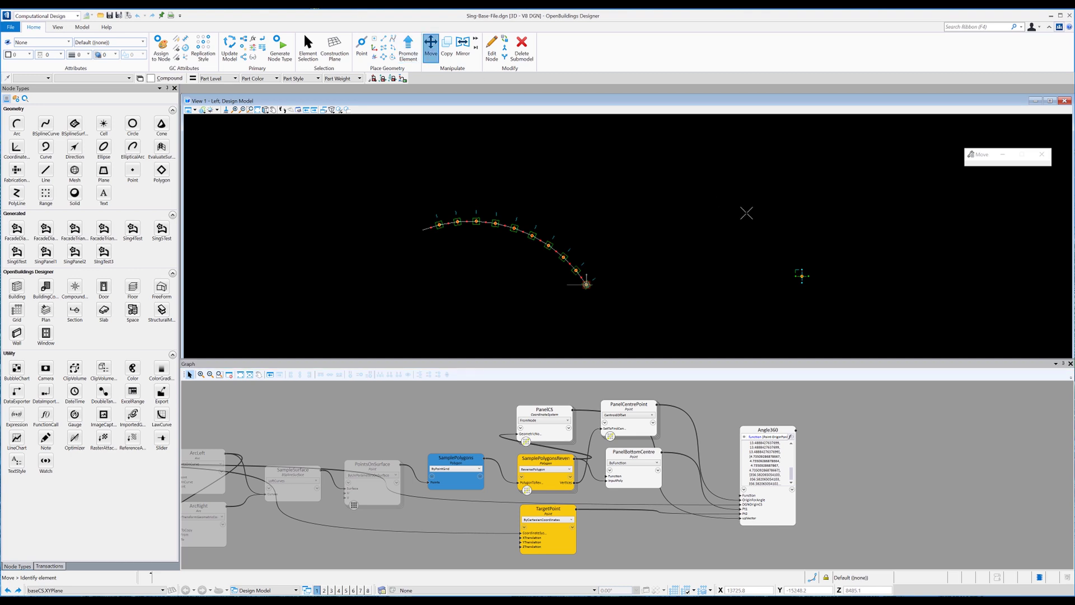
pyautogui.click(801, 136)
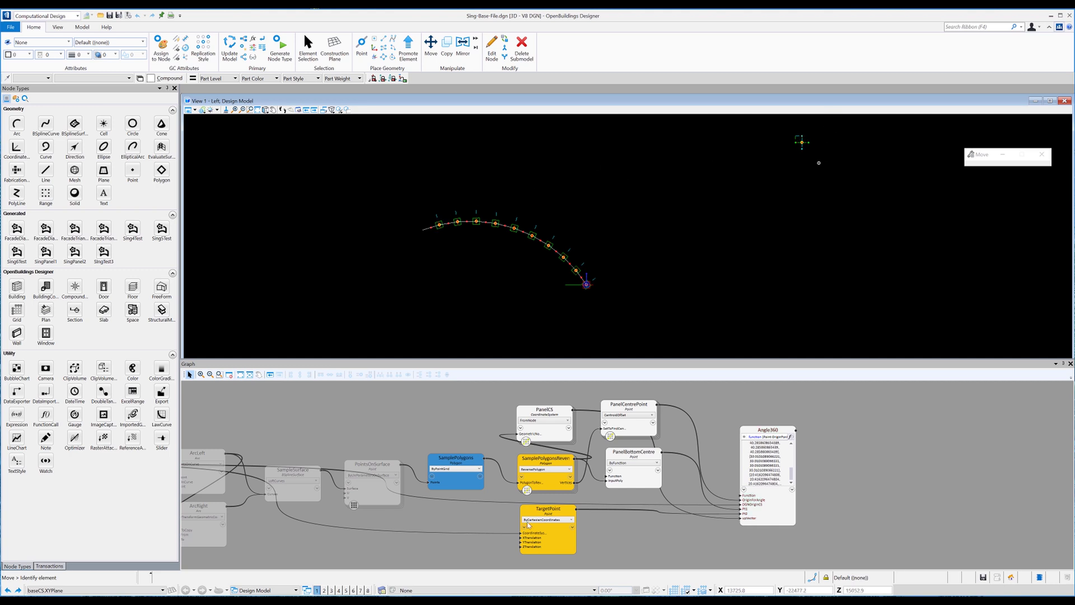
# Set TargetPoint's ZTranslation to -5000, then change it to 5000
pyautogui.moveTo(533, 547)
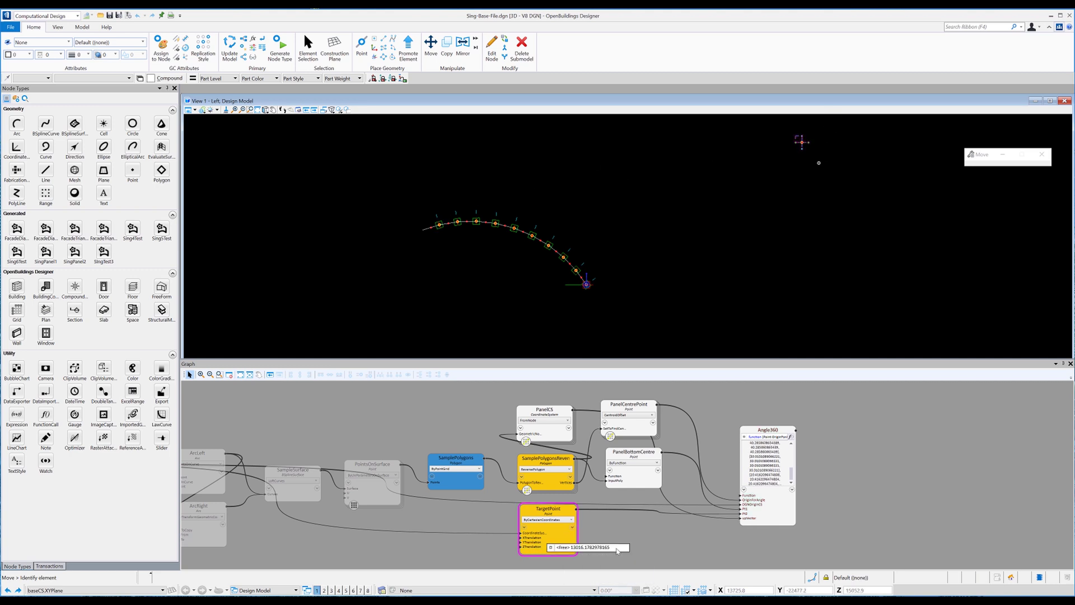
pyautogui.moveTo(618, 548); pyautogui.dragTo(548, 549)
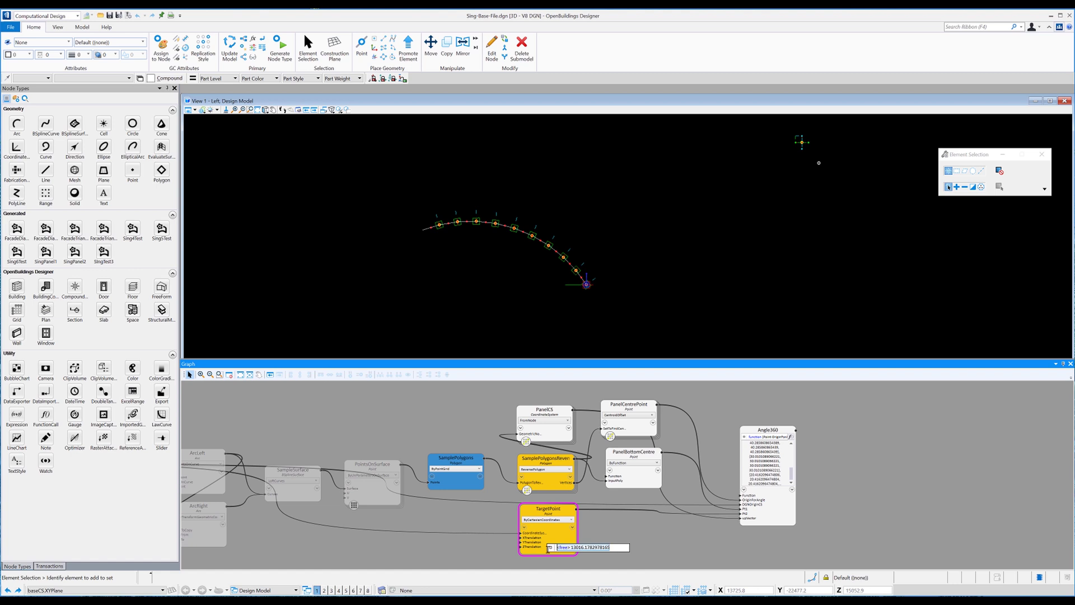
pyautogui.press('BackSpace')
pyautogui.write('--5000')
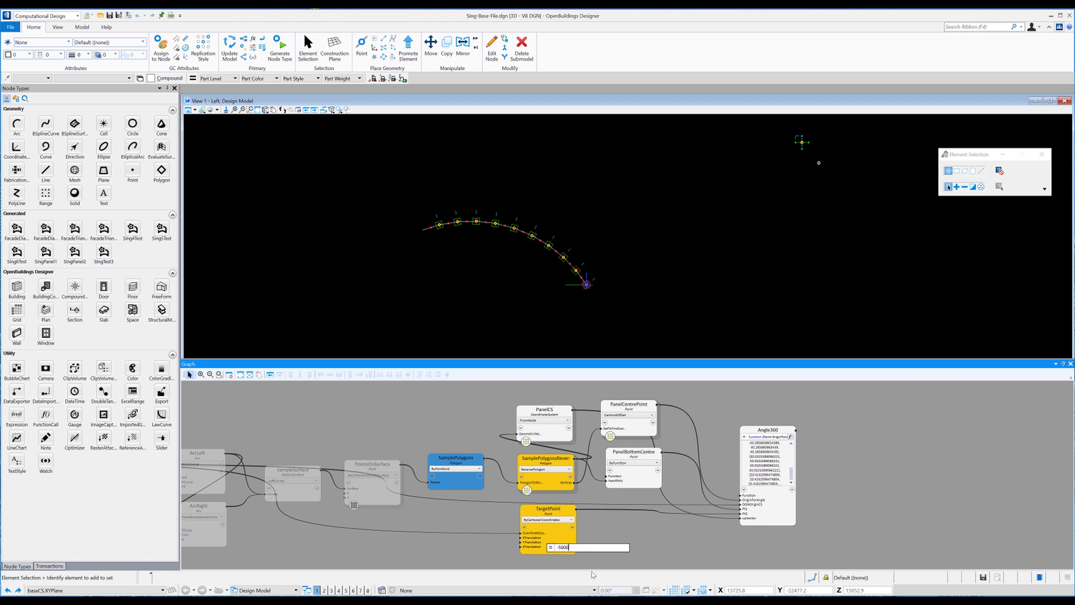
pyautogui.click(766, 474)
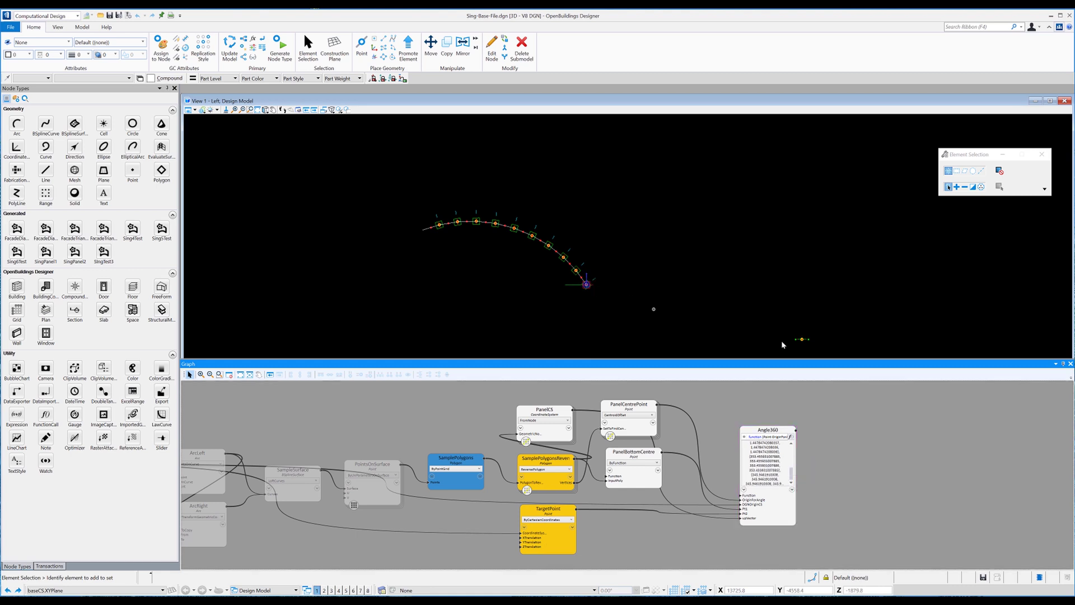
pyautogui.moveTo(791, 474)
pyautogui.mouseDown()
pyautogui.moveTo(793, 451)
pyautogui.moveTo(791, 477)
pyautogui.mouseUp()
pyautogui.moveTo(535, 547)
pyautogui.moveTo(584, 547); pyautogui.dragTo(543, 550)
pyautogui.write('5000')
pyautogui.press('Return')
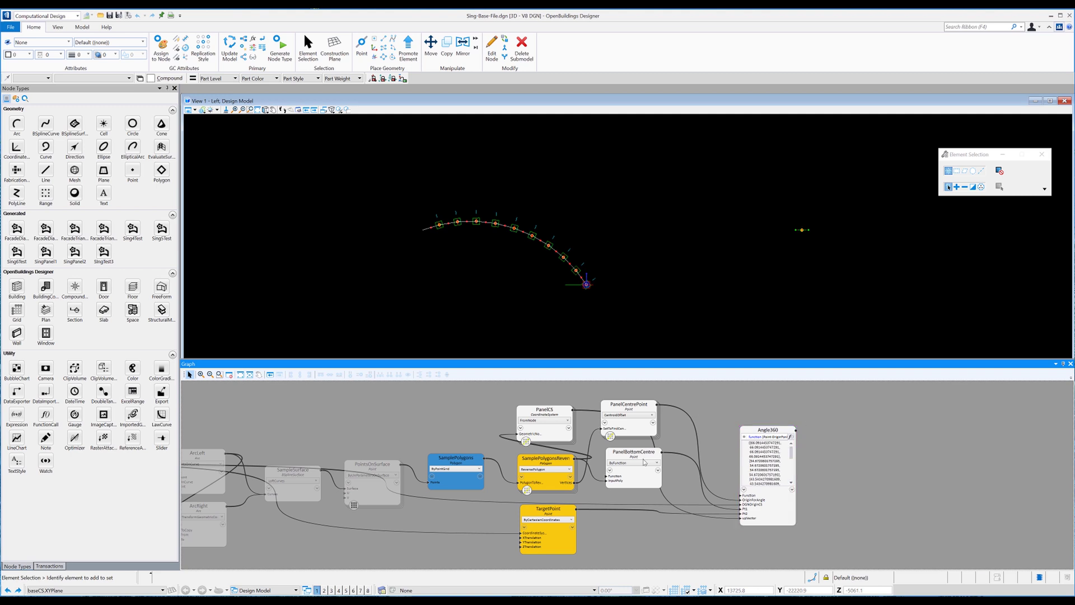
pyautogui.moveTo(912, 422); pyautogui.dragTo(883, 425, button='middle')
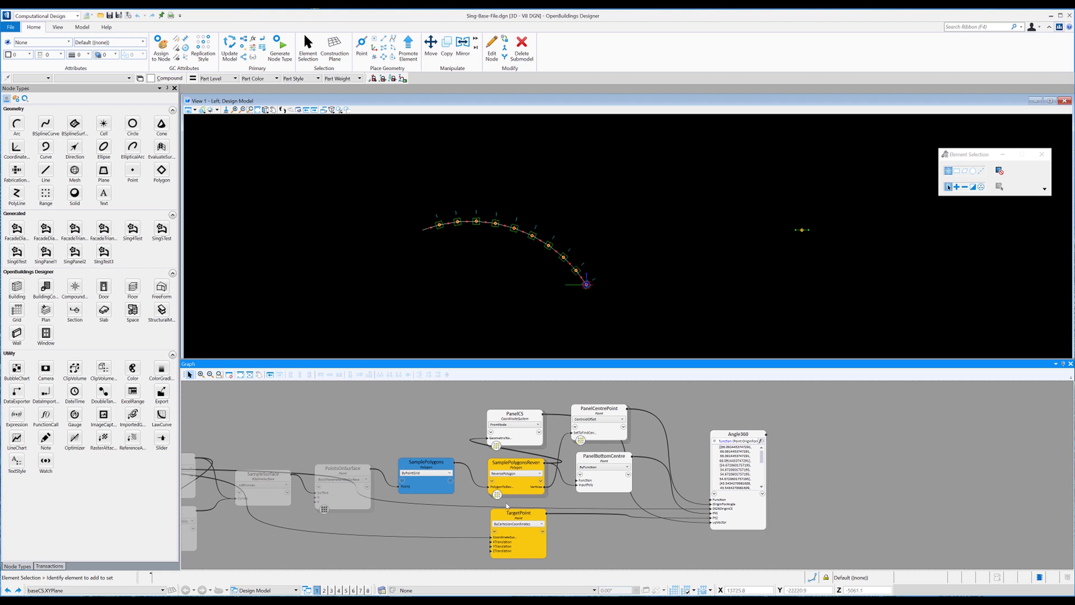
# Place a new FunctionCall node in the graph and name it HeightOfHood
pyautogui.click(46, 414)
pyautogui.click(834, 448)
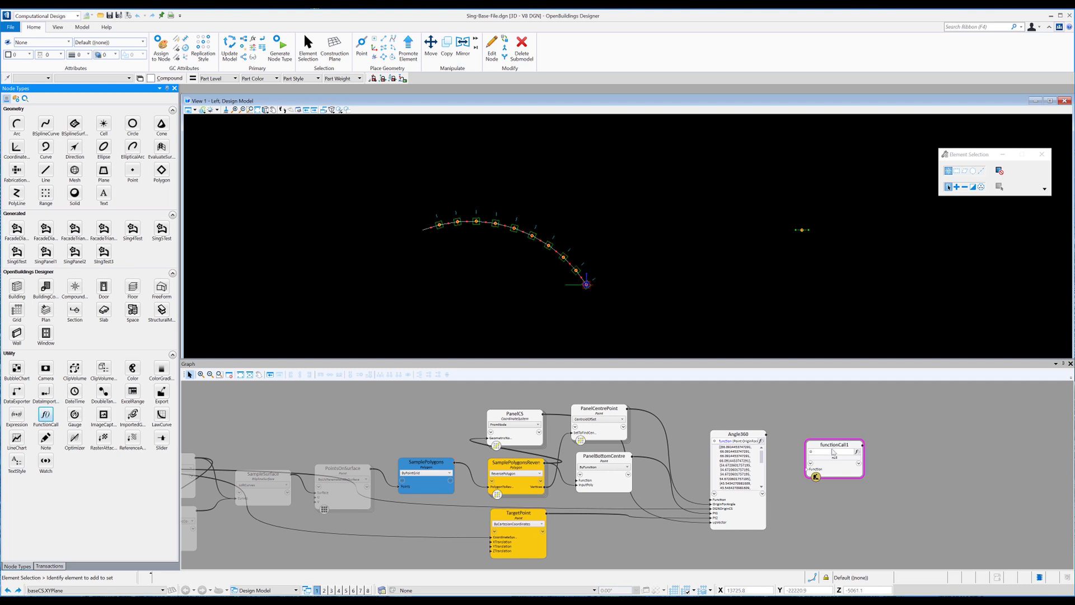
pyautogui.click(832, 446)
pyautogui.write('HeightOf')
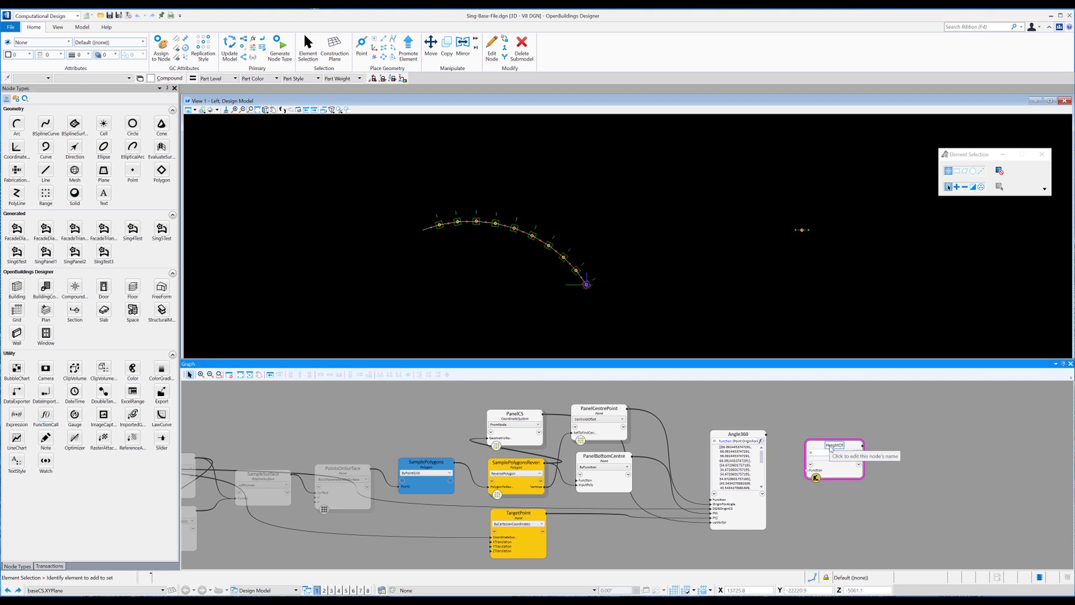
pyautogui.write('Hood')
pyautogui.press('Return')
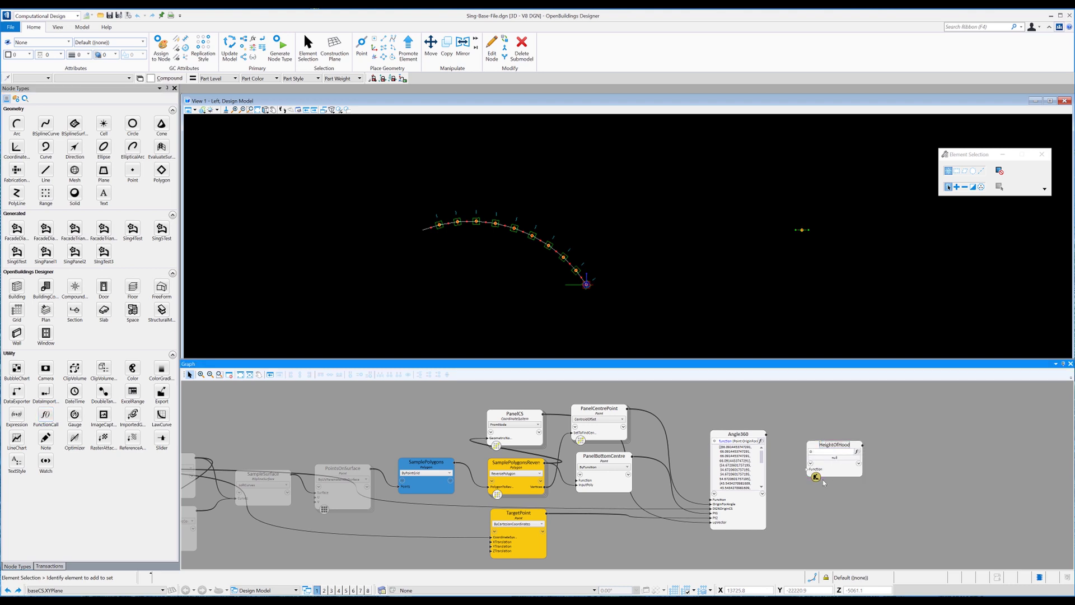
# Paste the hood height code into HeightOfHood's Function, adjust the 300 default, and apply it
pyautogui.click(816, 476)
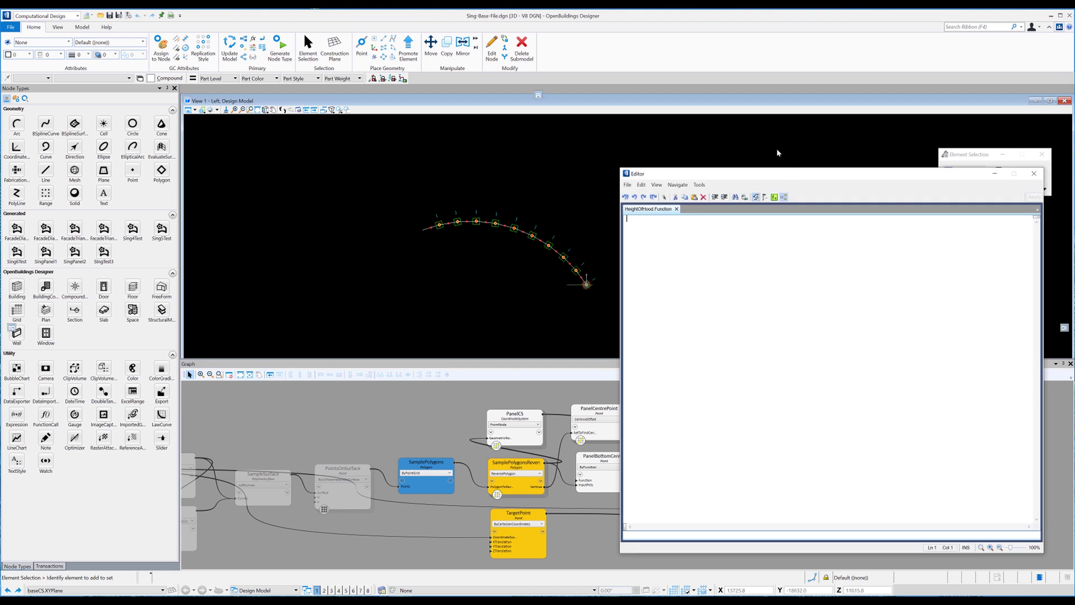
pyautogui.write('function (double[][] ViewAngle, double MinHoodHeight, double MaxHoodHeight) { double HoodHeightValueArray = {}; for (int i = 0; i < ViewAngle.Count; ++i) {     double HoodHeightValueList = {};     for (int j = 0; j < ViewAngle[i].Count; ++j)     {         double HoodHeightValue = 300;         if (ViewAngle[i][j] >= 0 && ViewAngle[i][j] < 80)             {             double factor = (MaxHoodHeight-MinHoodHeight)/80;             HoodHeightValue = (factor * ViewAngle[i][j])+ MinHoodHeight;             }         else if ( ViewAngle[i][j] > 80 && ViewAngle[i][j] < 180)             {             HoodHeightValue = MaxHoodHeight;             }         else if ( ViewAngle[i][j] > 180 && ViewAngle[i][j] < 360)             {             HoodHeightValue = MinHoodHeight;             }         HoodHeightValueList.Add(HoodHeightValue);     }     HoodHeightValueArray.Add(HoodHeightValueList); }  return HoodHeightValueArray; }')
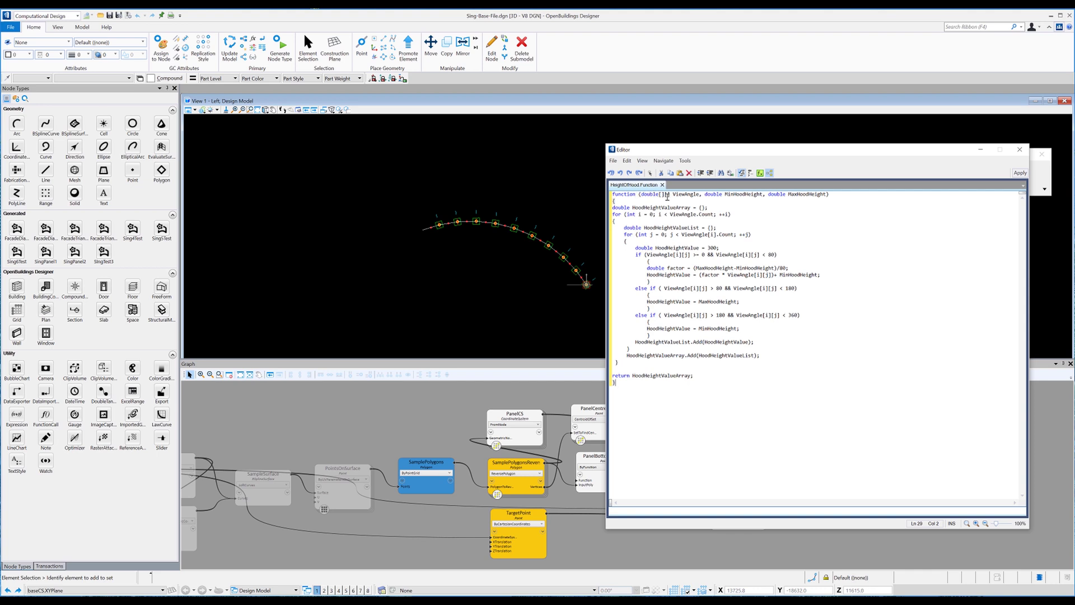
pyautogui.moveTo(653, 150); pyautogui.dragTo(391, 140)
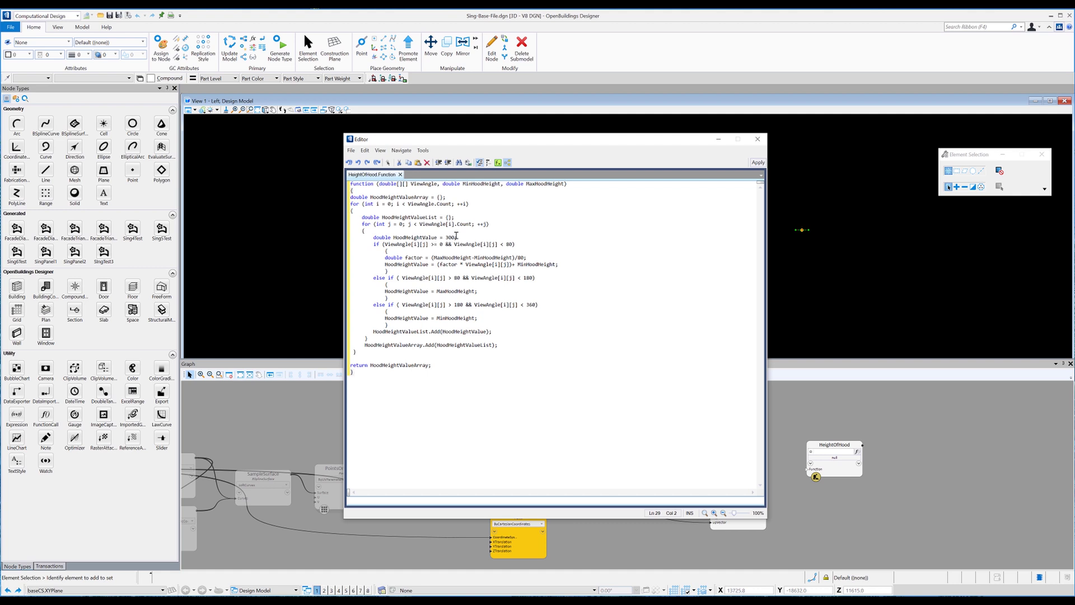
pyautogui.doubleClick(448, 238)
pyautogui.click(459, 237)
pyautogui.click(758, 162)
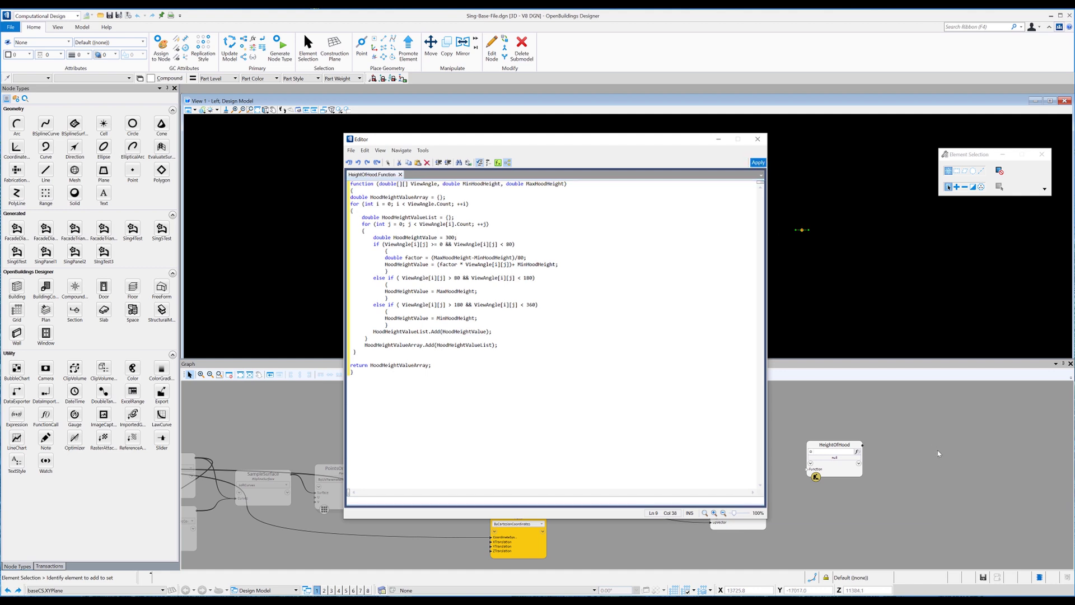
pyautogui.click(757, 139)
# Set HeightOfHood's MinHoodHeight to 300 and MaxHoodHeight to 1000
pyautogui.scroll(1, 798, 493)
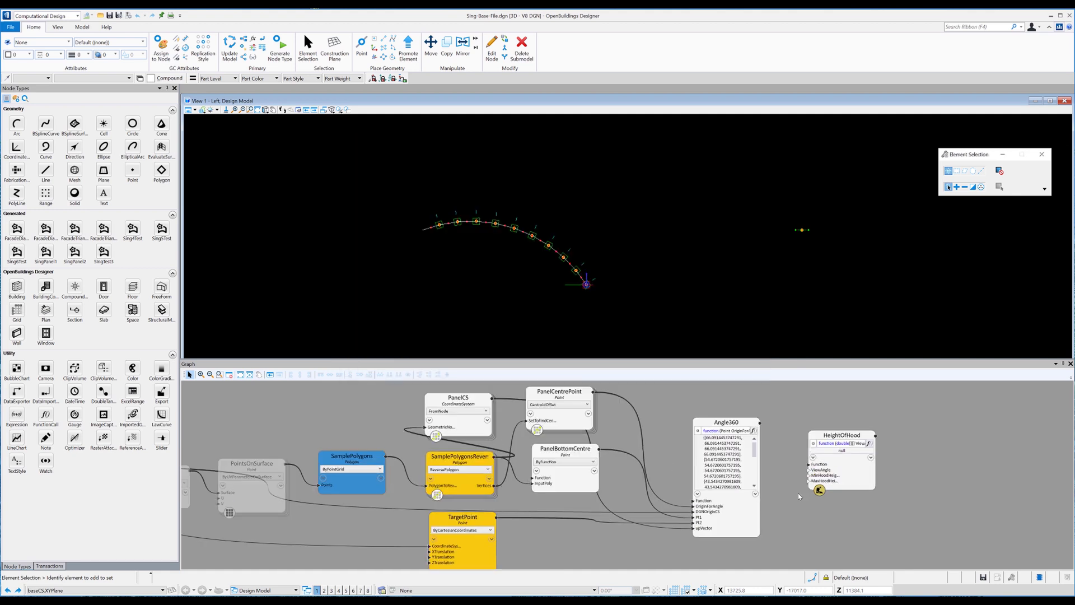
pyautogui.click(858, 475)
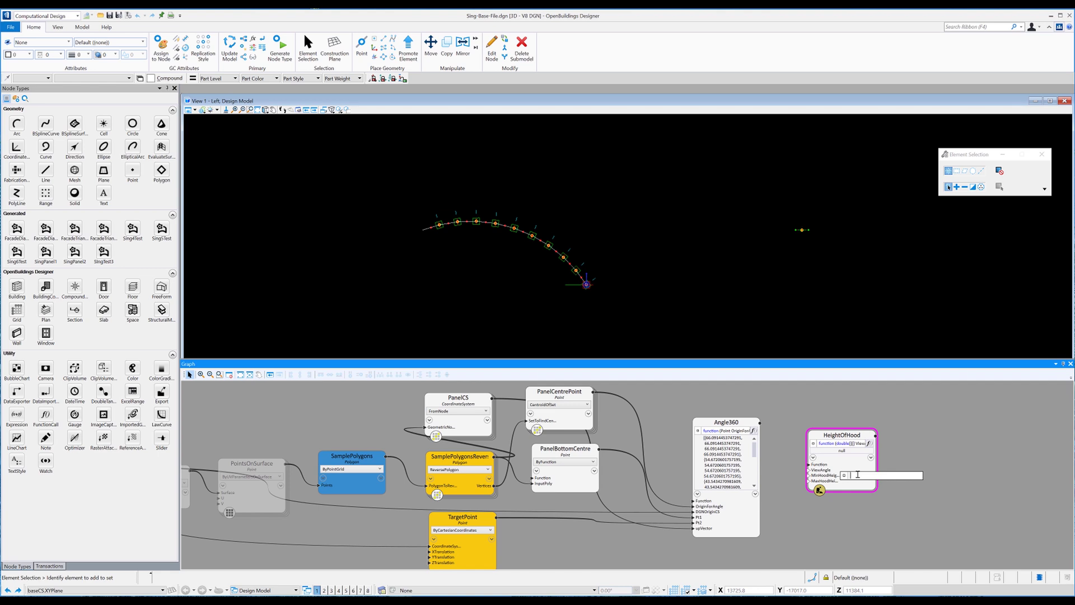
pyautogui.write('300')
pyautogui.press('Return')
pyautogui.doubleClick(862, 481)
pyautogui.write('1000')
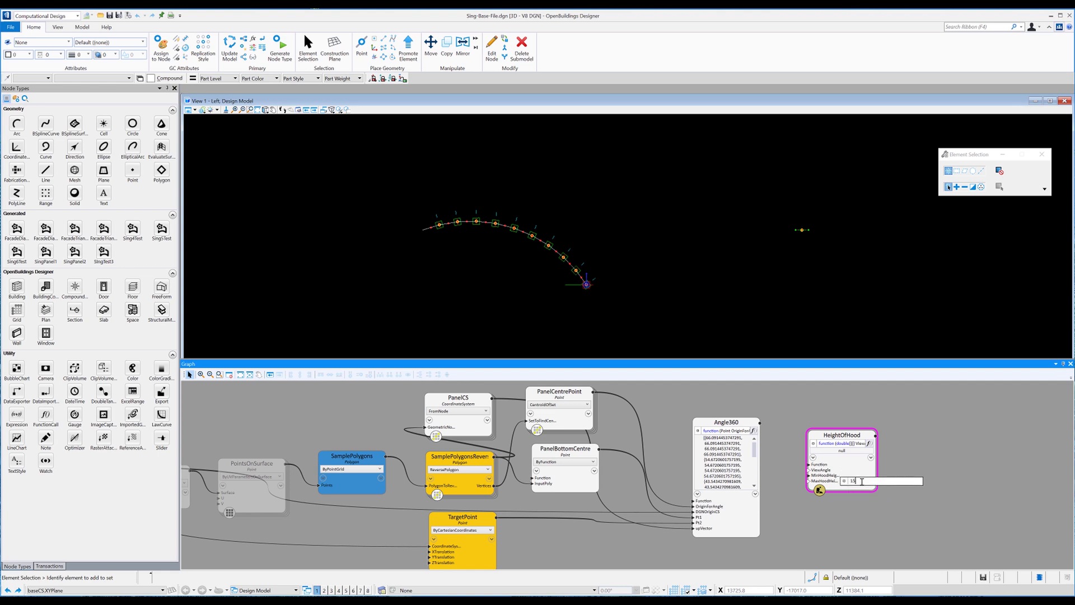
pyautogui.press('Return')
# Wire Angle360's output into HeightOfHood's ViewAngle and inspect the resulting angle and height lists
pyautogui.moveTo(809, 470); pyautogui.dragTo(754, 425)
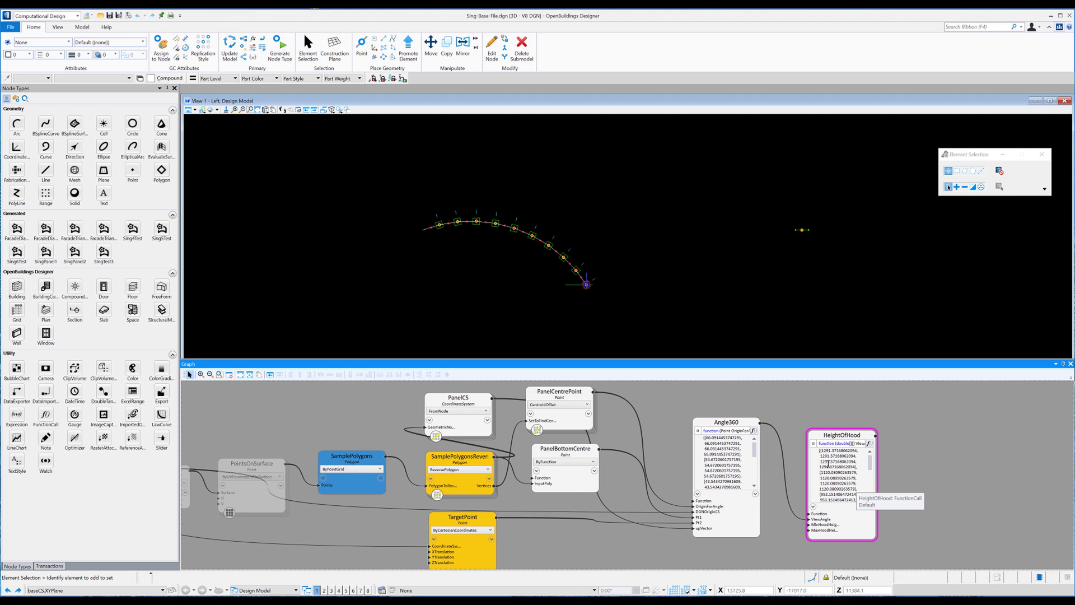
pyautogui.moveTo(870, 462); pyautogui.dragTo(872, 493)
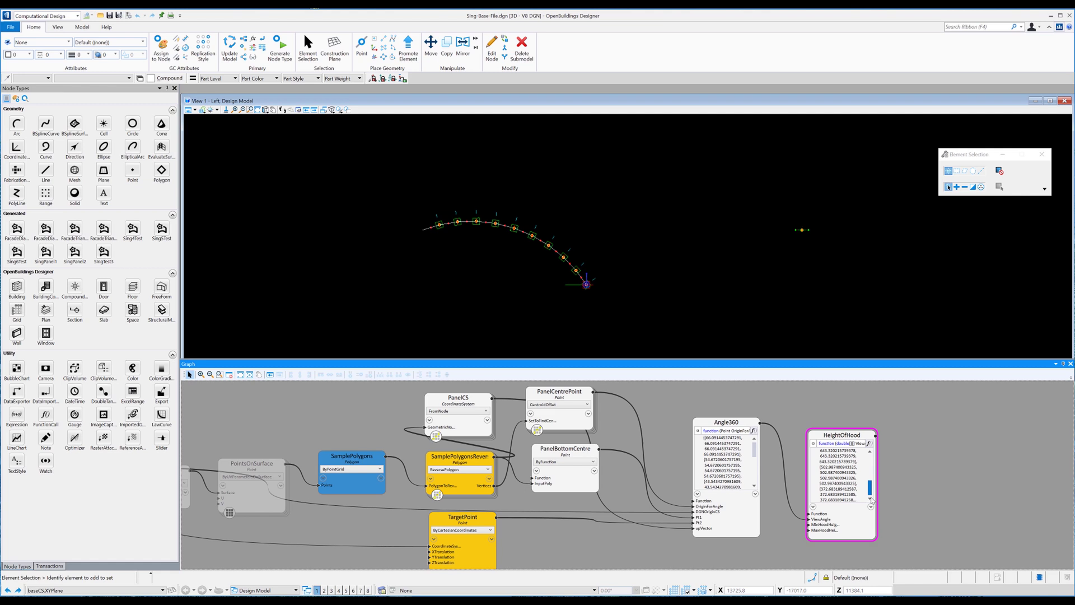
pyautogui.click(758, 442)
pyautogui.moveTo(755, 446); pyautogui.dragTo(756, 491)
pyautogui.moveTo(869, 486); pyautogui.dragTo(868, 454)
pyautogui.scroll(5, 870, 456)
pyautogui.click(754, 479)
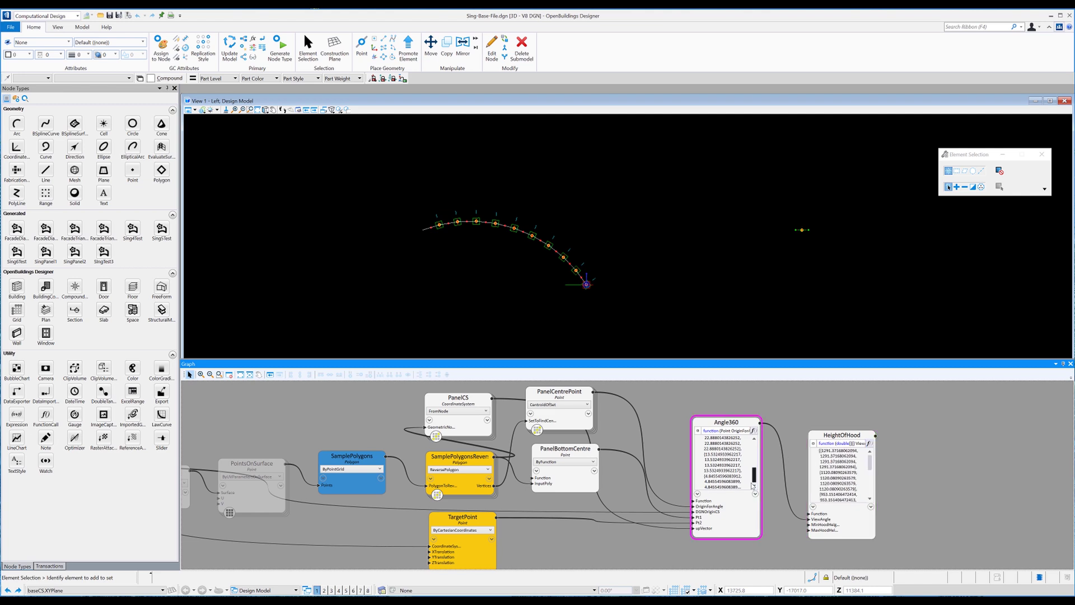
pyautogui.moveTo(754, 479); pyautogui.dragTo(755, 449)
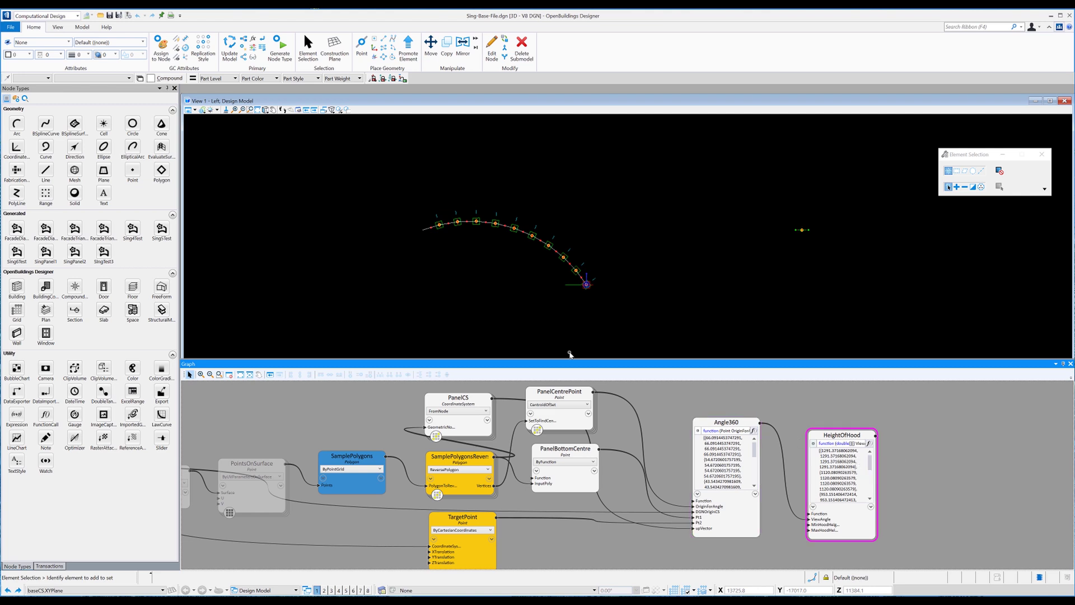
pyautogui.click(267, 110)
# Orbit the view to show the arched panel grid in 3D
pyautogui.click(296, 119)
pyautogui.click(628, 233)
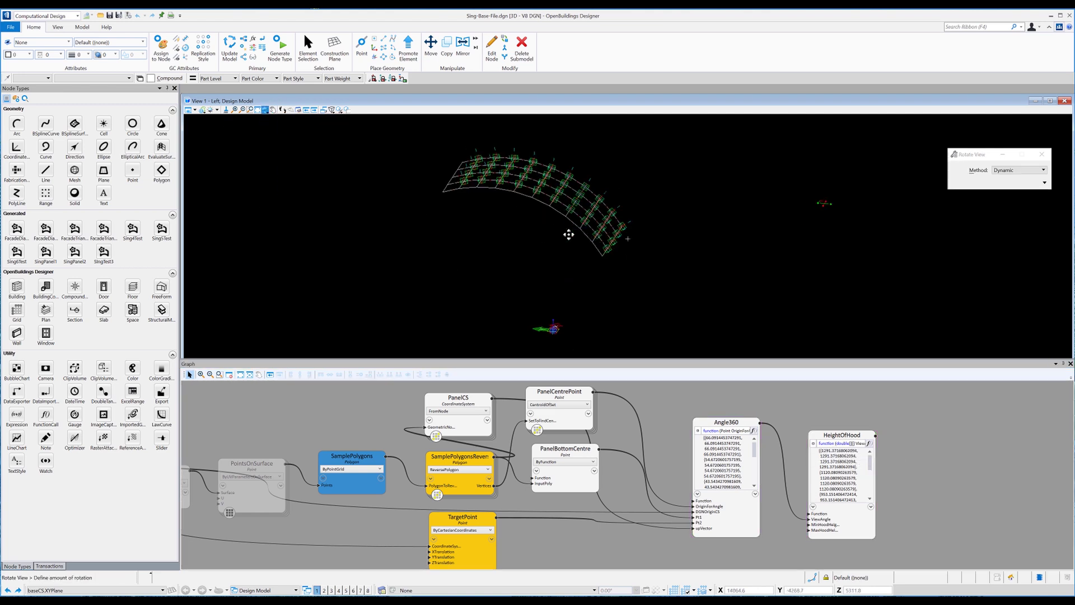
pyautogui.click(525, 230)
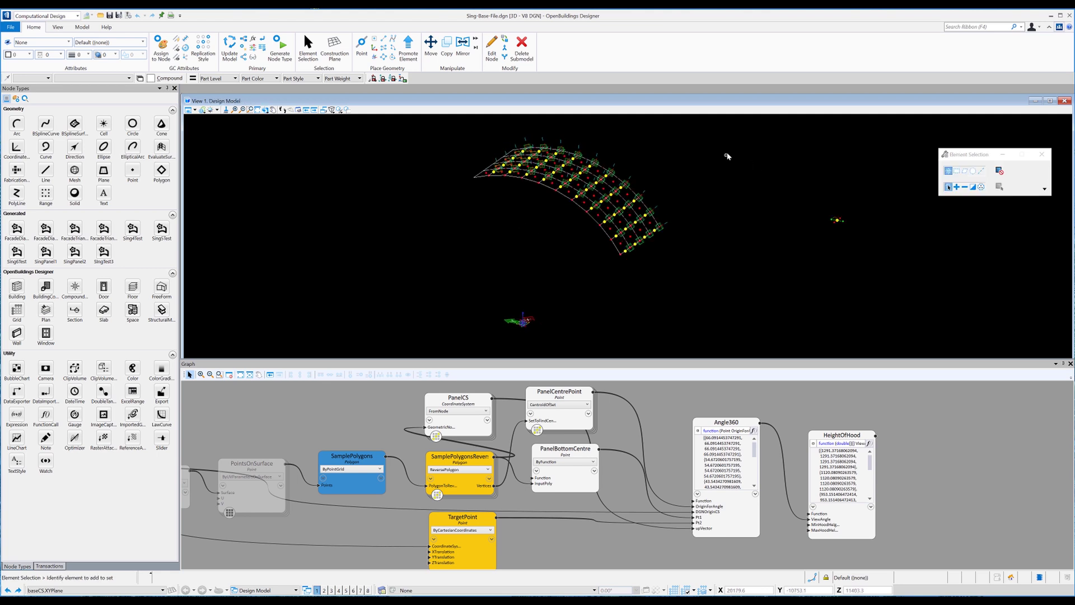
pyautogui.scroll(2, 728, 156)
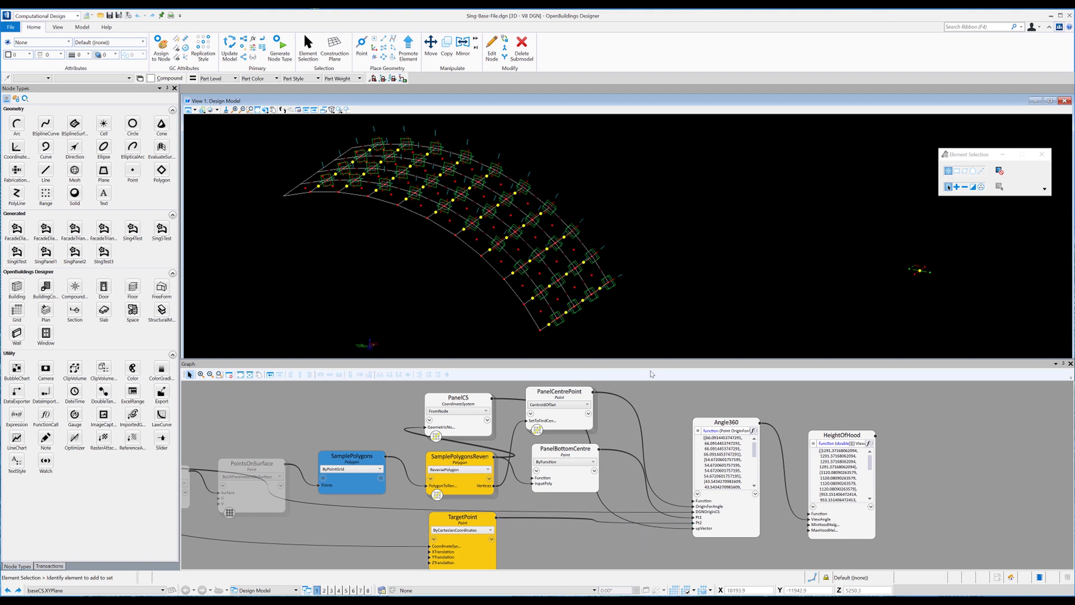
# Hide the PanelCentrePoint and PanelBottomCentre points by unticking Visible
pyautogui.click(569, 462)
pyautogui.moveTo(641, 394); pyautogui.dragTo(560, 465)
pyautogui.rightClick(536, 416)
pyautogui.click(602, 378)
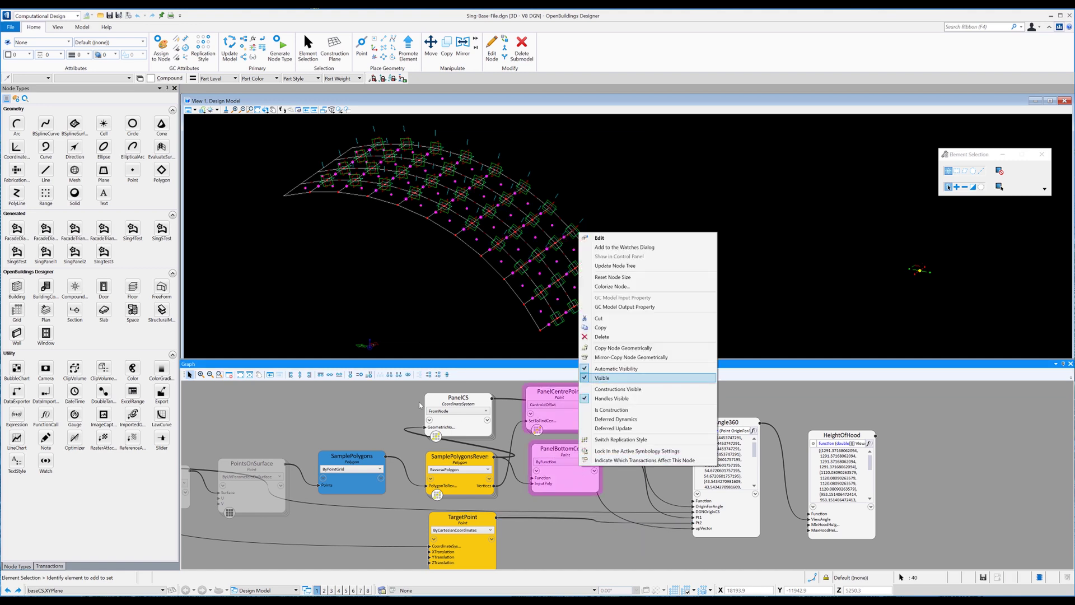
# Hide the PanelCS coordinate systems and save the design file
pyautogui.rightClick(470, 423)
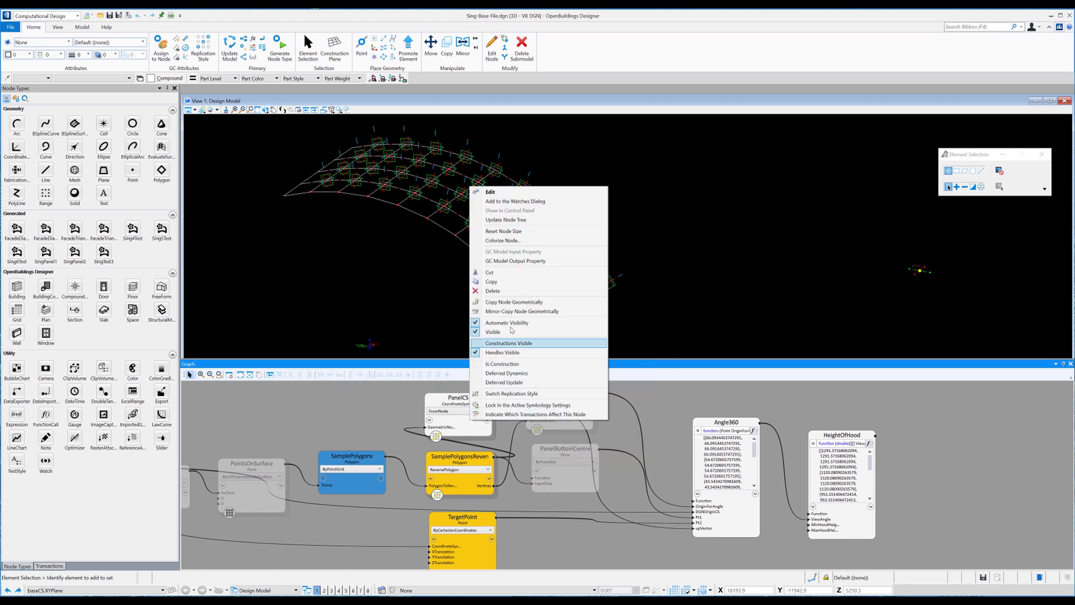
pyautogui.click(506, 331)
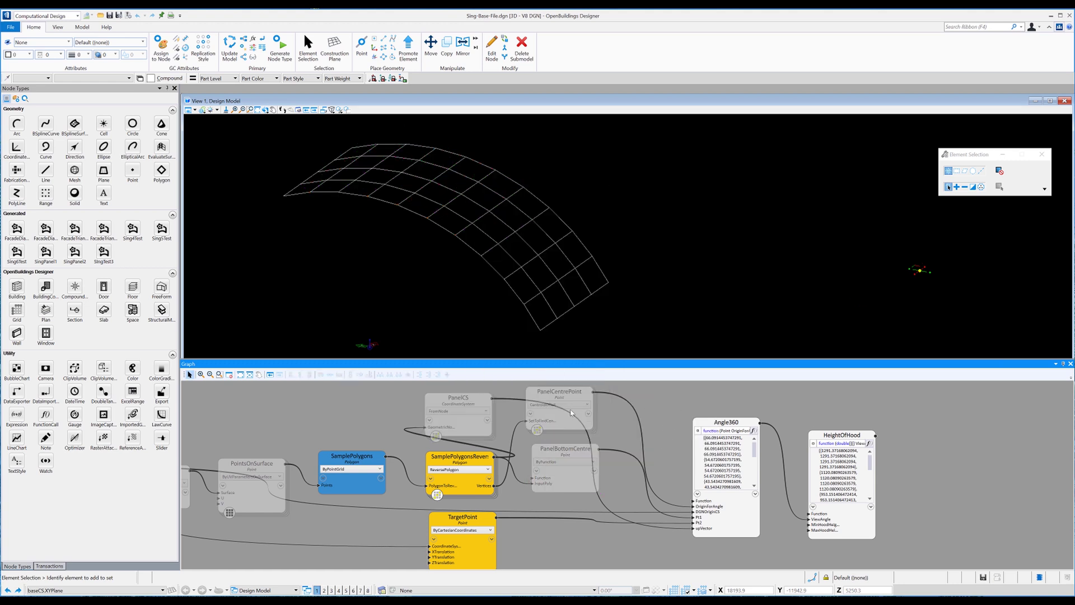
pyautogui.click(118, 16)
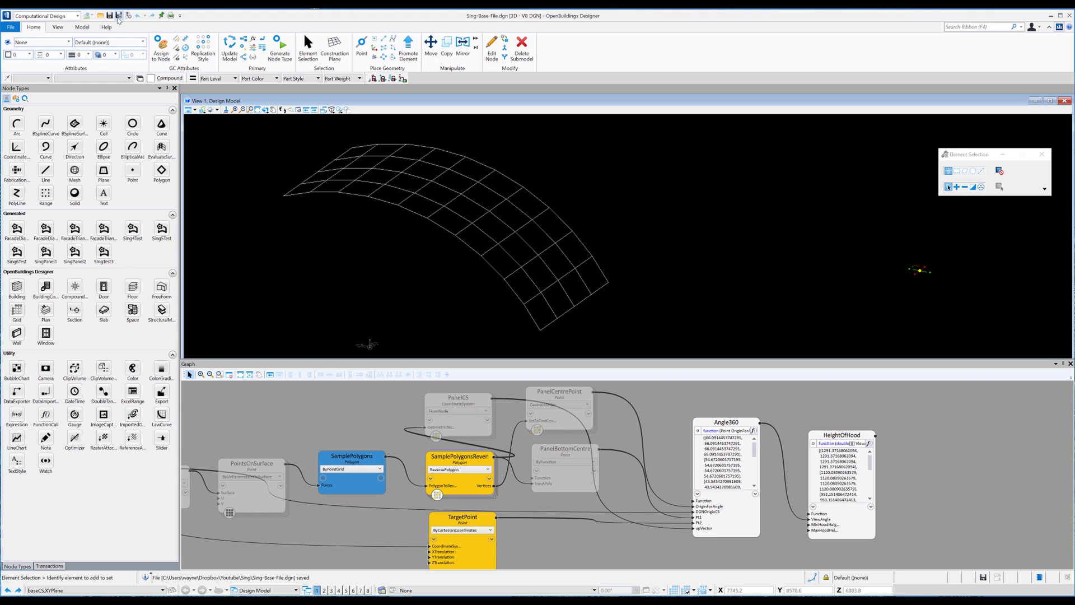